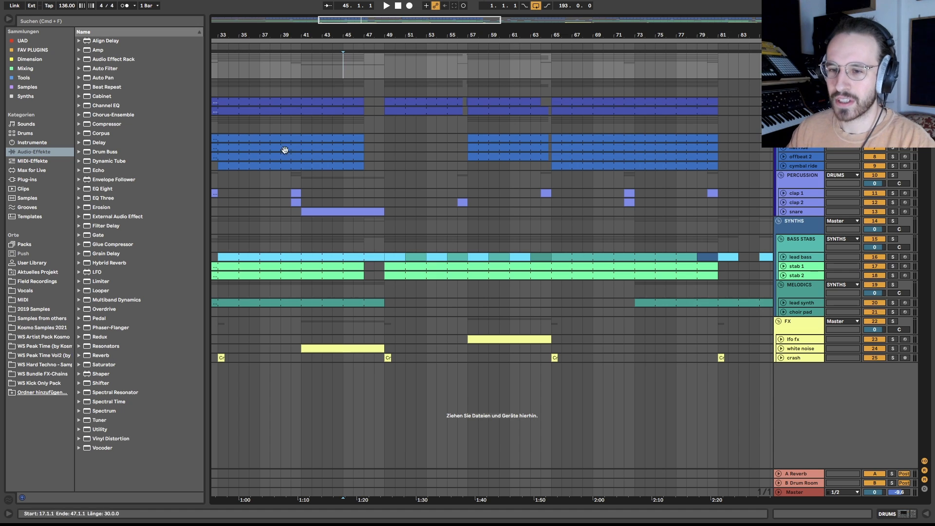
- Highlight the Saturator, Echo and Hybrid Reverb devices in the browser's list of audio effects
click(96, 366)
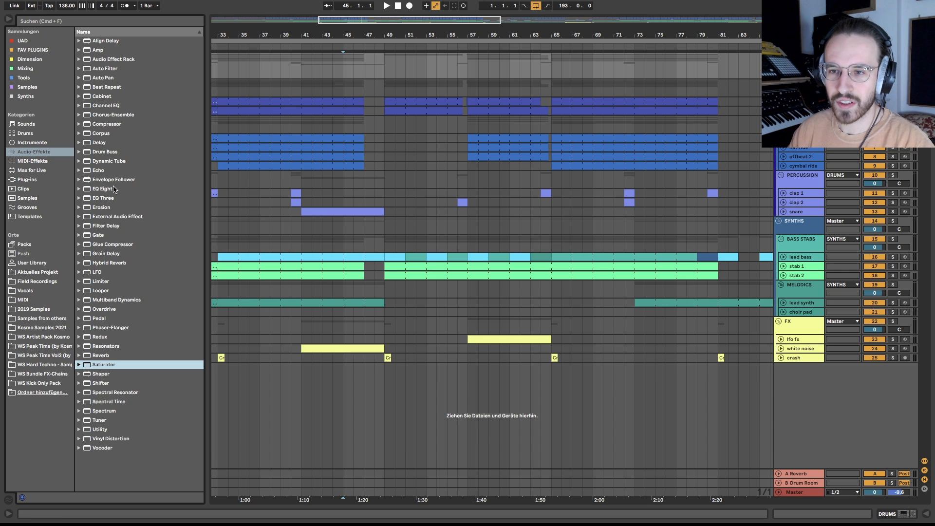
click(110, 171)
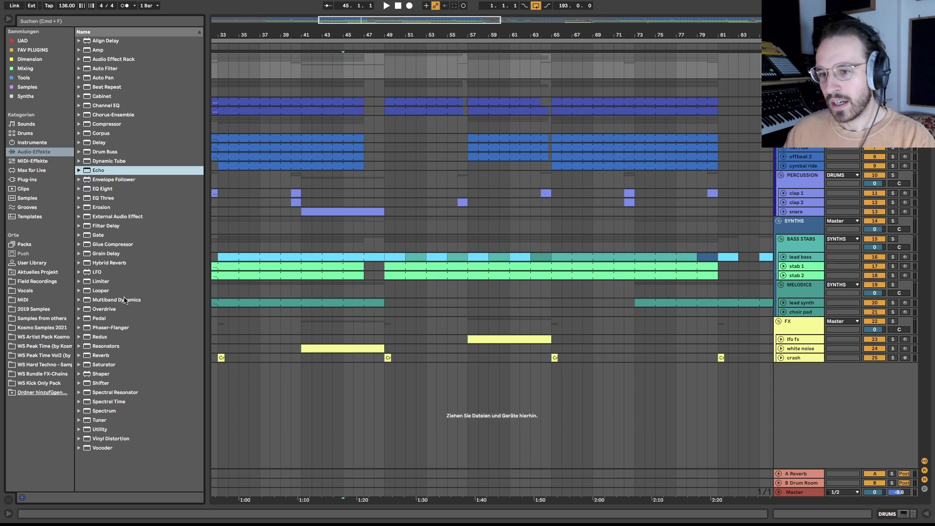
click(117, 263)
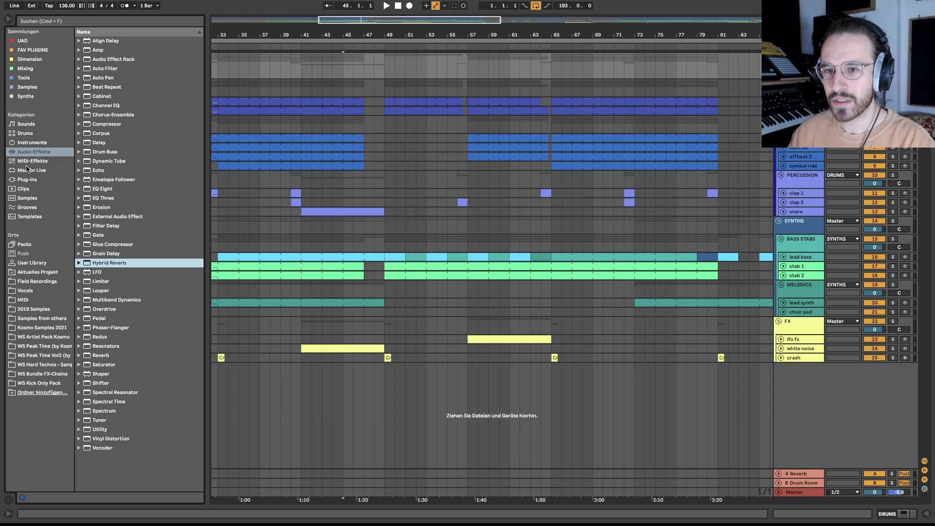
- List the built-in instruments and look through the preset categories of Analog, including Piano & Keys
click(32, 143)
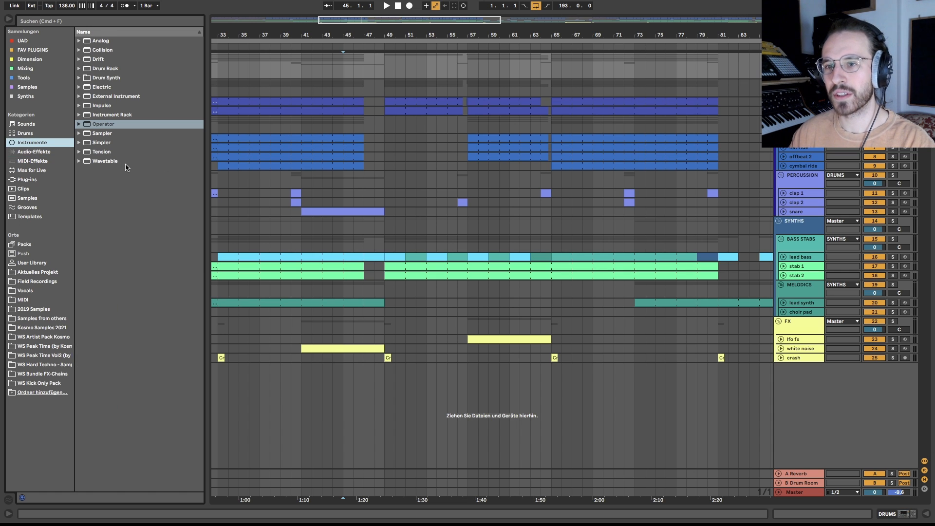
click(79, 161)
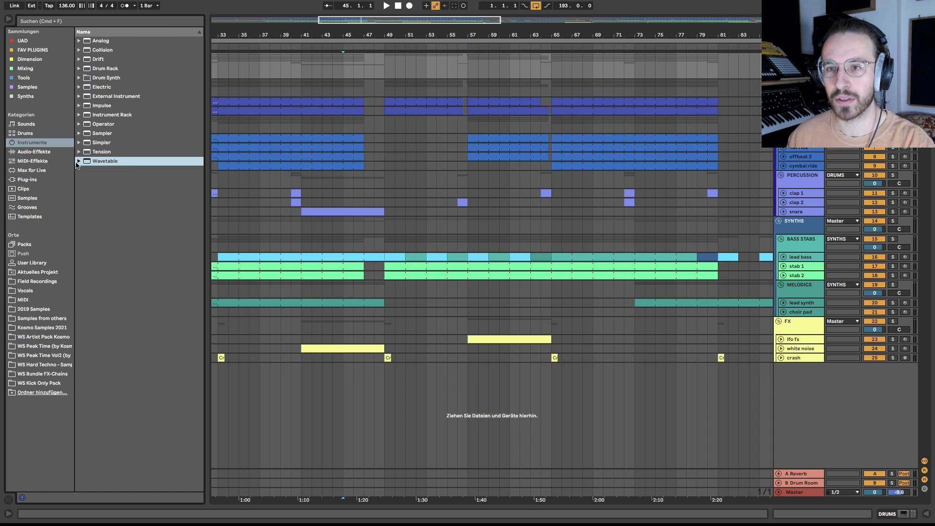
click(79, 41)
click(79, 41)
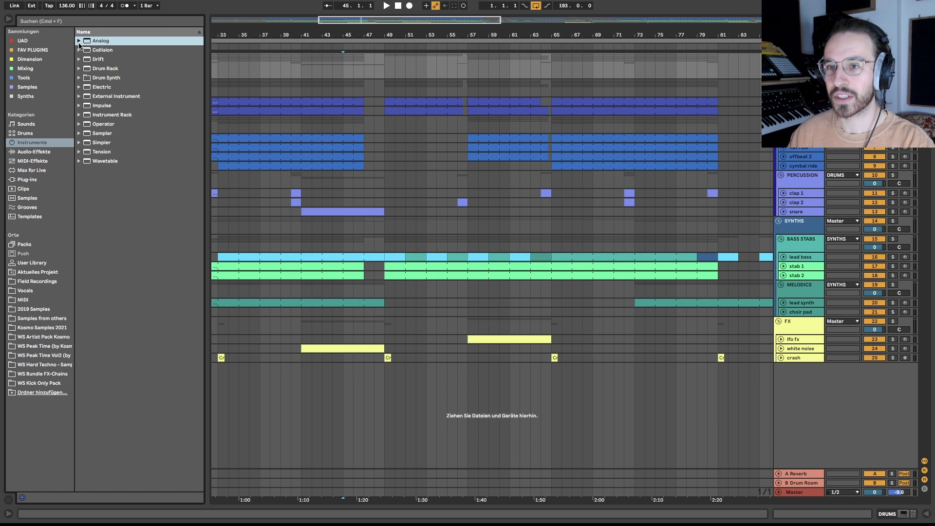
click(79, 42)
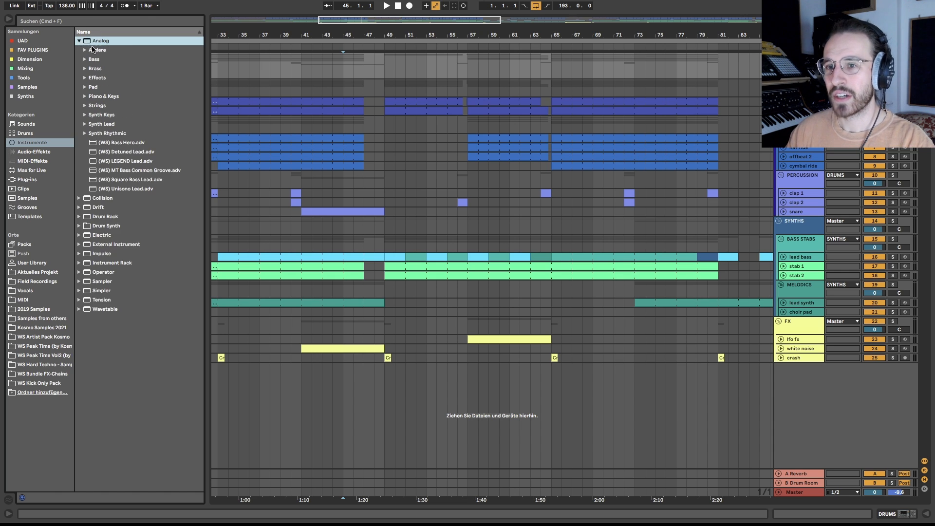
click(85, 97)
click(85, 97)
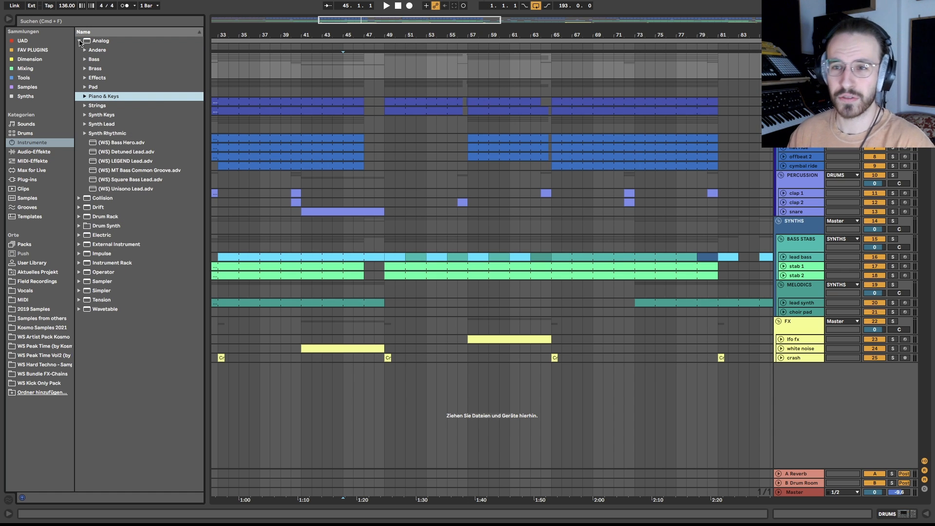
click(86, 97)
click(86, 97)
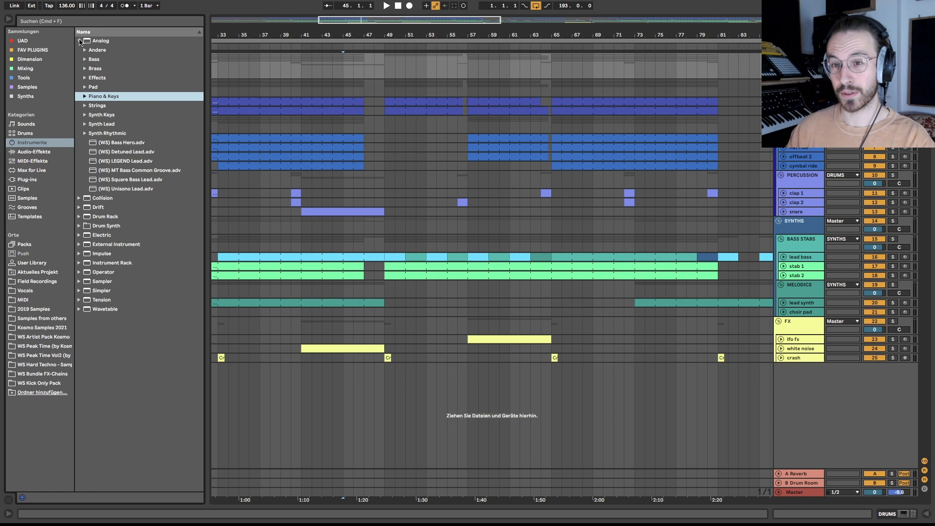
click(80, 42)
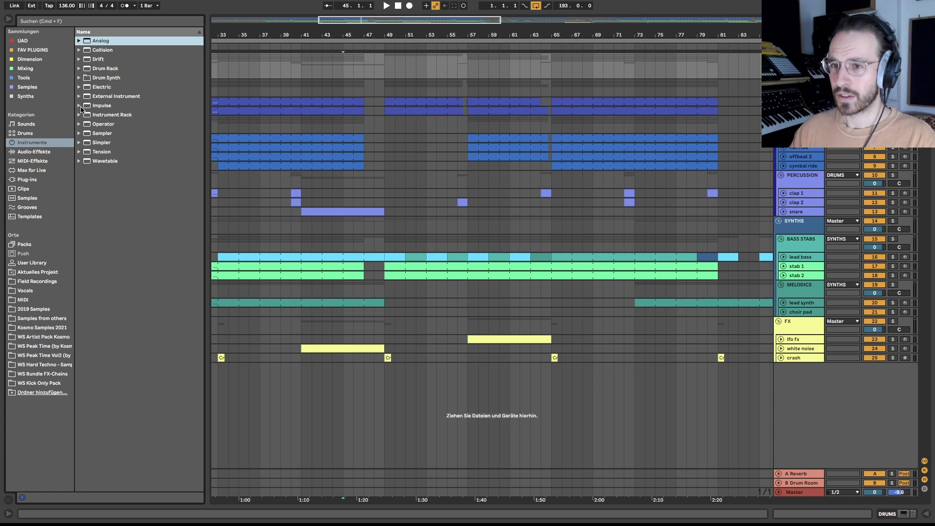
- Look through the preset categories of the Wavetable instrument, including Strings, and collapse its list again
click(80, 161)
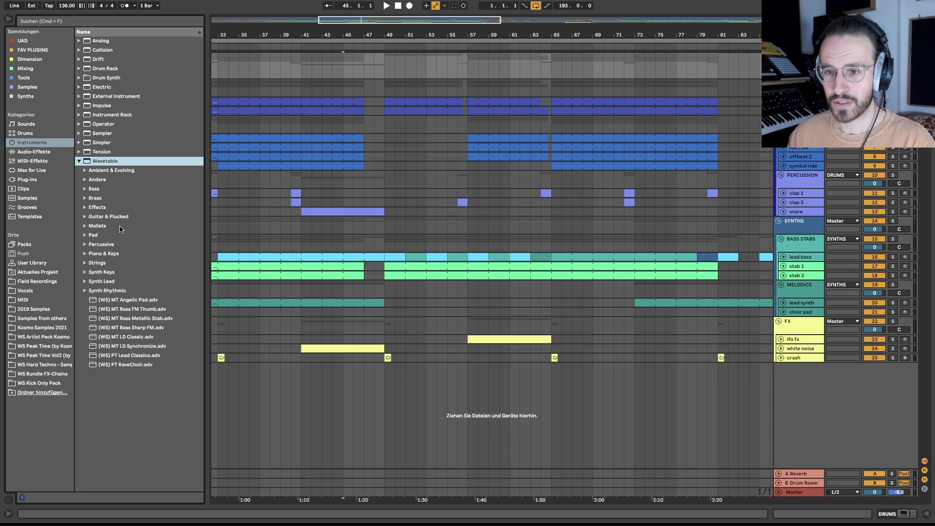
click(91, 264)
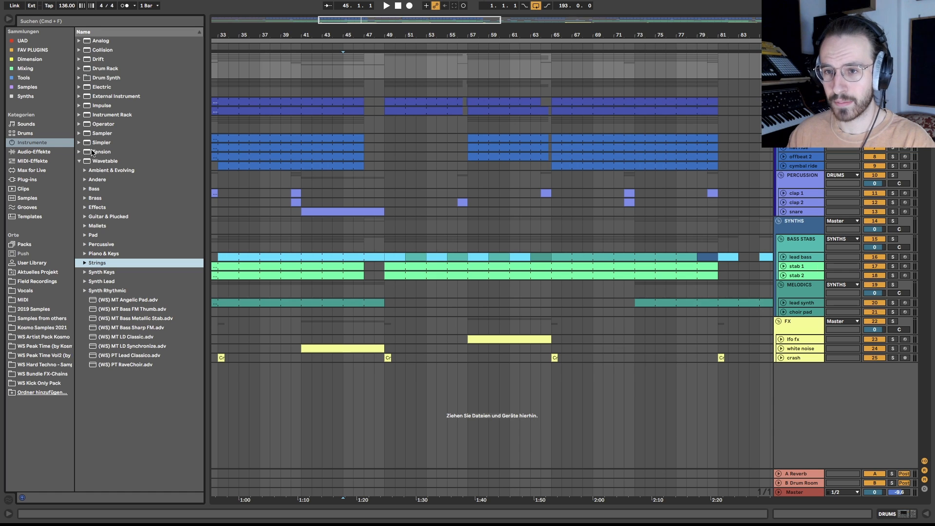
click(79, 161)
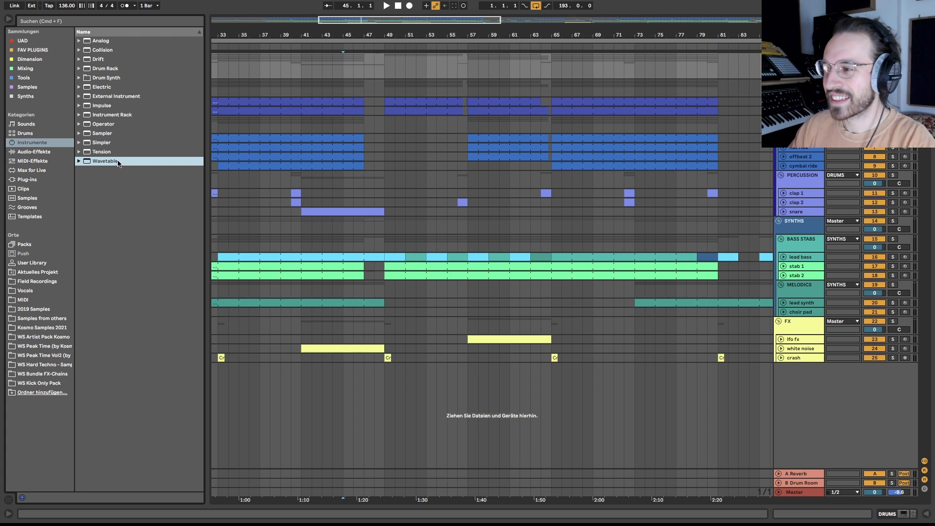
- Unfold the lead bass, stab 1 and stab 2 tracks together so their MIDI clips can be read
click(799, 260)
shift+click(799, 275)
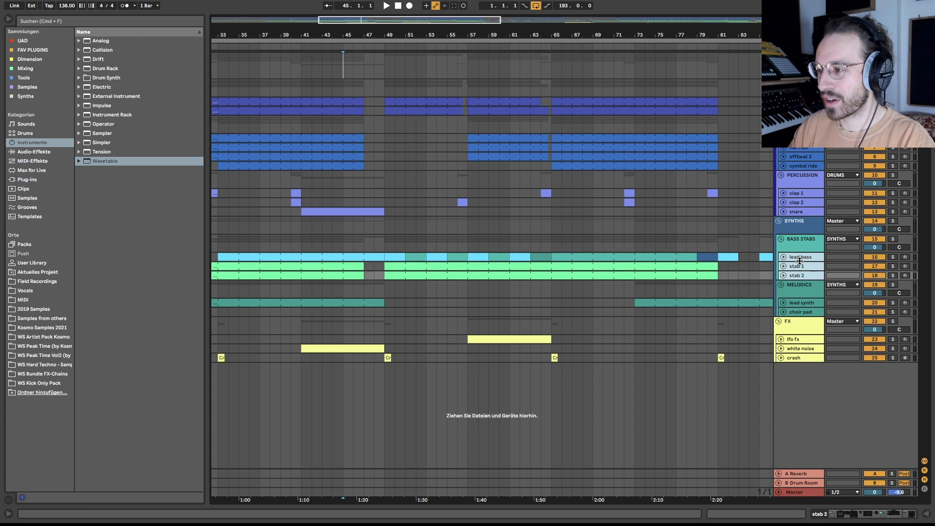
key(u)
- Play the arrangement from bar 45 to listen to the lead bass and stabs through the drop
click(388, 270)
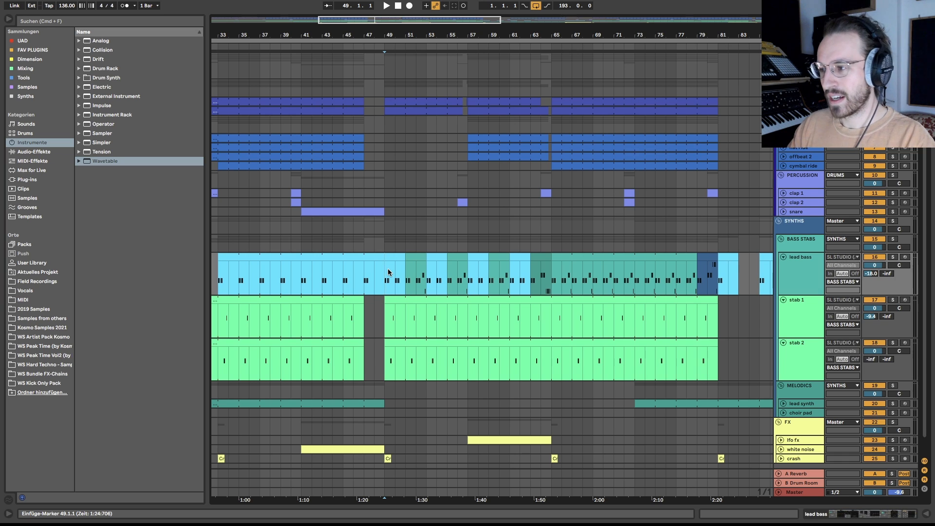
scroll(388, 269, down, 1)
scroll(388, 270, up, 4)
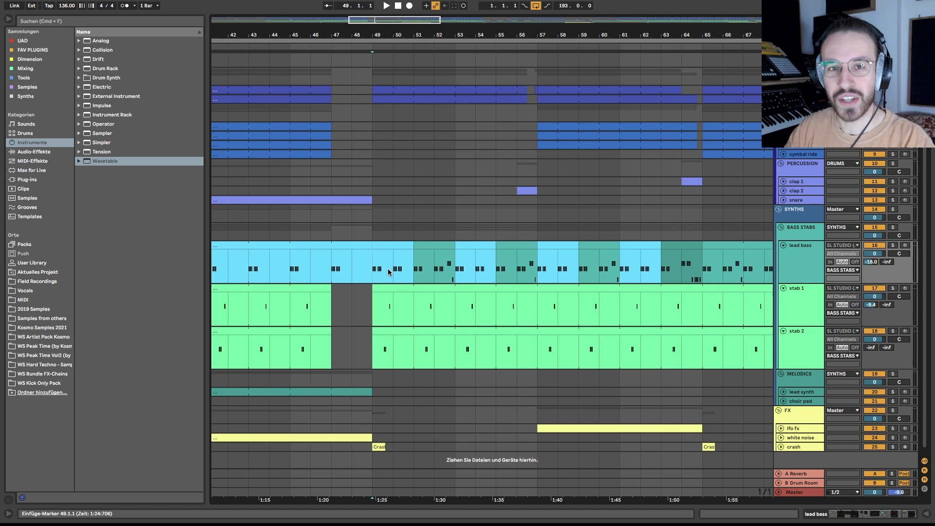
scroll(417, 273, left, 3)
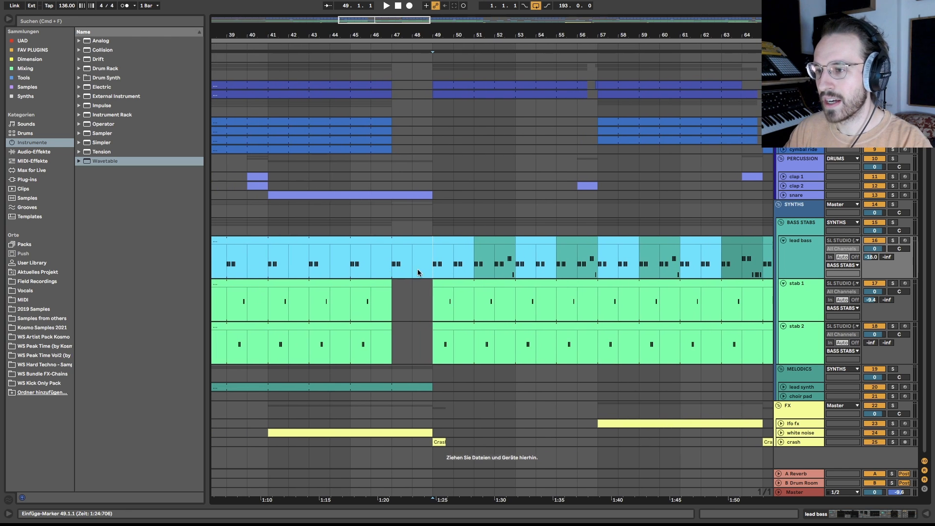
click(344, 267)
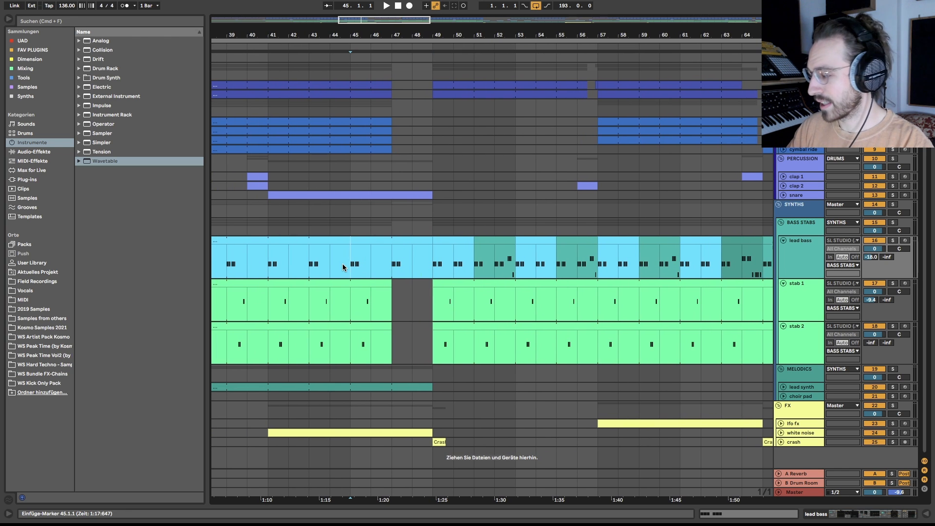
key(space)
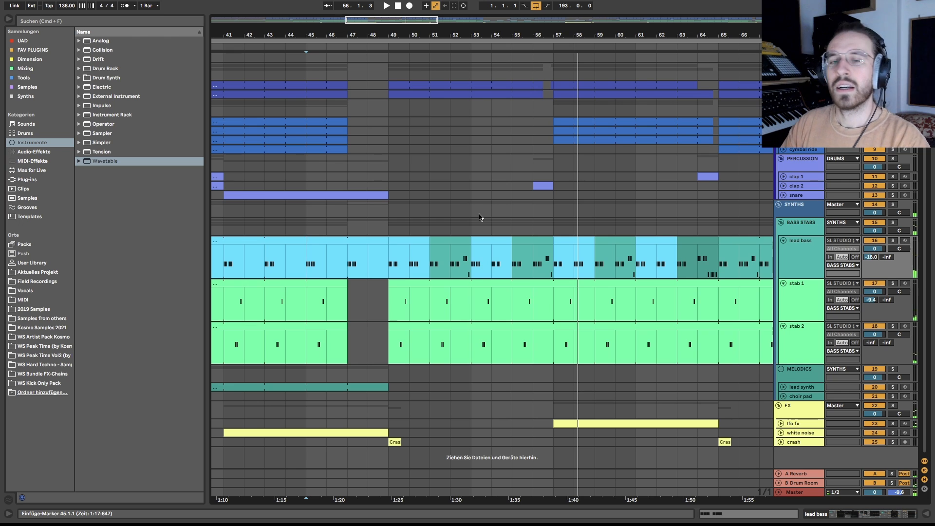
- Select bars 49 to 57 across the lead bass and both stab tracks, and look through these tracks' device chains
drag(392, 258, 554, 340)
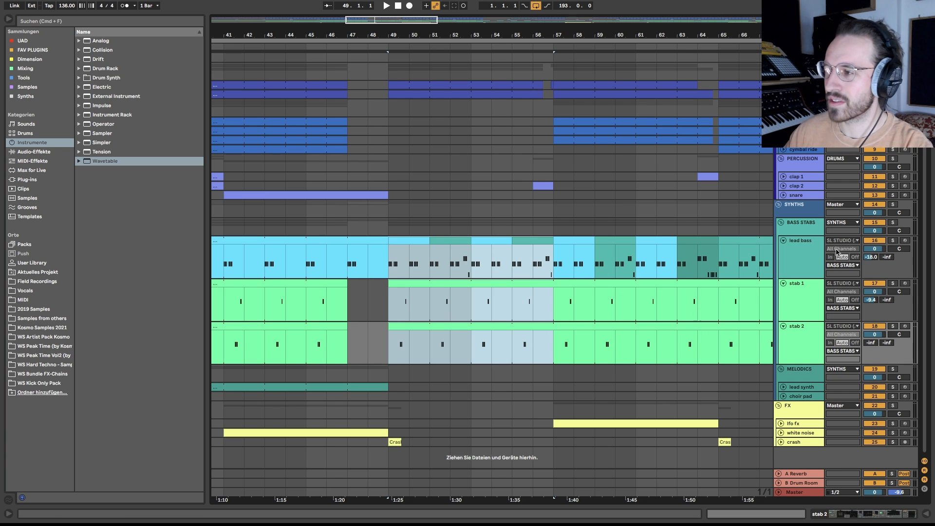
double_click(807, 253)
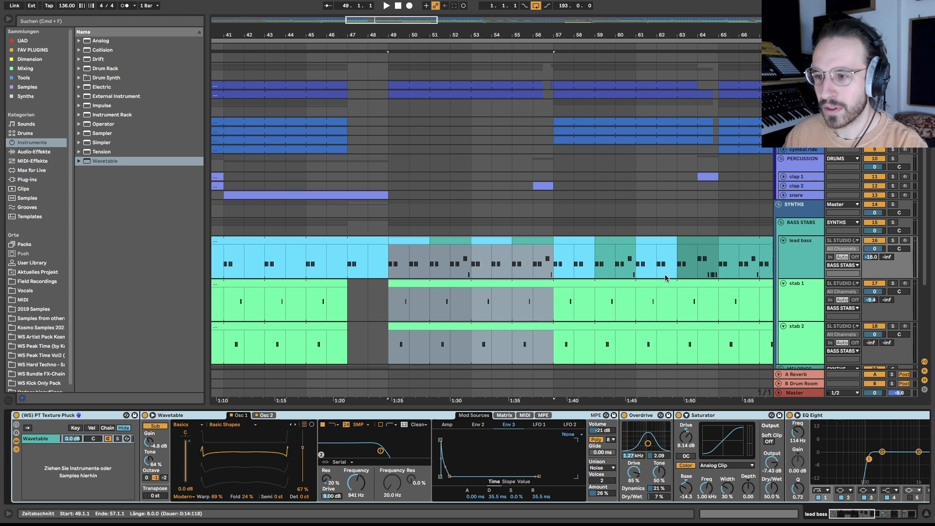
key(Down)
key(Down)
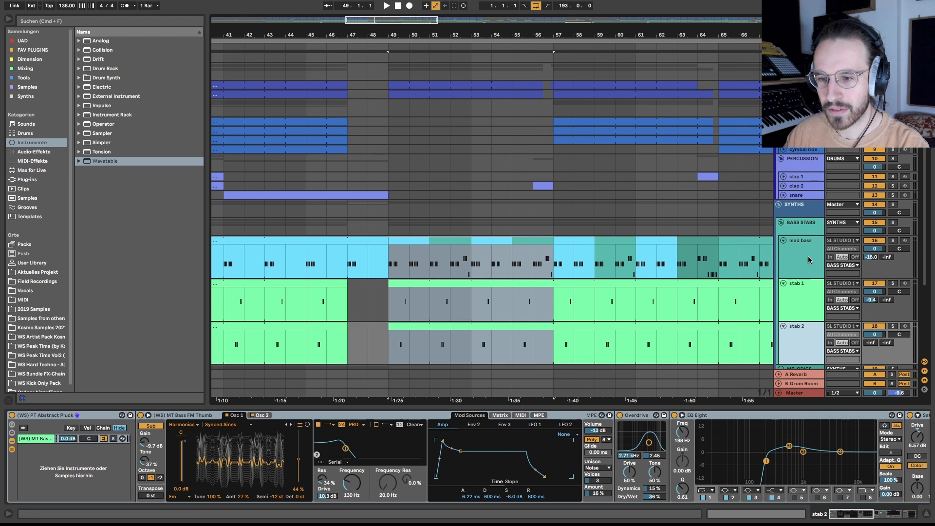
key(Up)
key(Up)
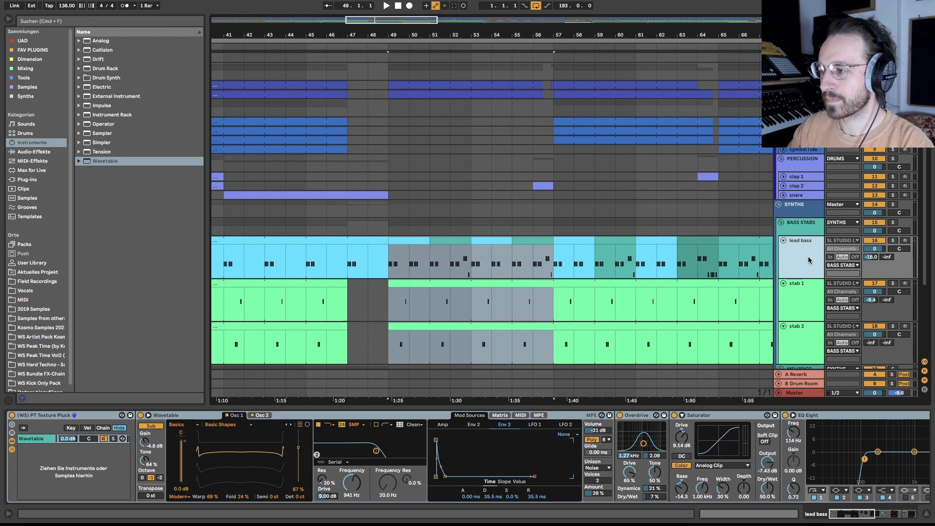
- Inspect the MIDI notes of the lead bass, stab 1 and stab 2 clips starting at bar 49
click(390, 261)
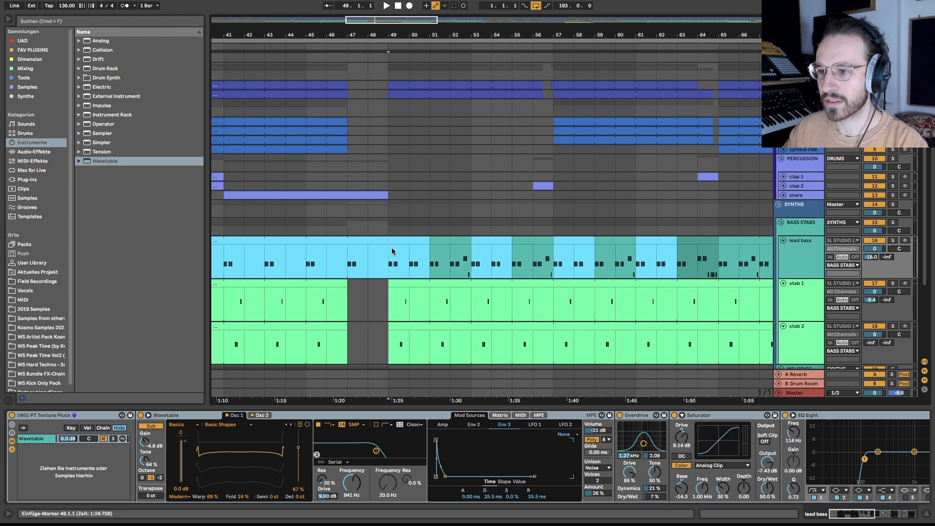
scroll(400, 271, down, 1)
double_click(407, 217)
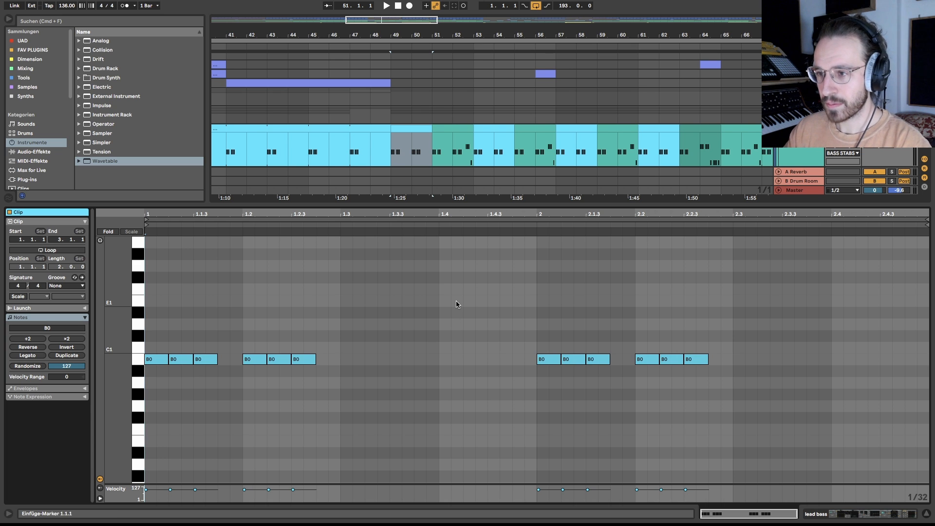
key(shift+Tab)
double_click(419, 182)
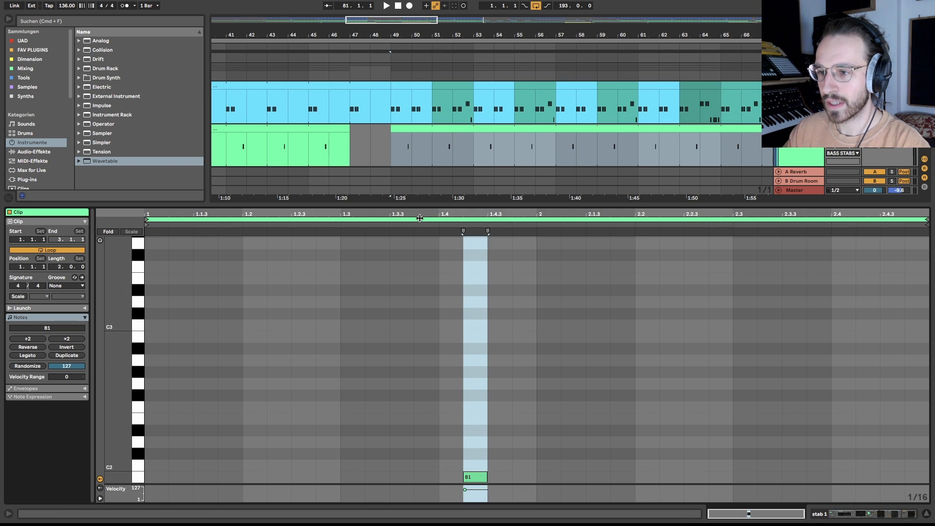
key(shift+Tab)
double_click(411, 229)
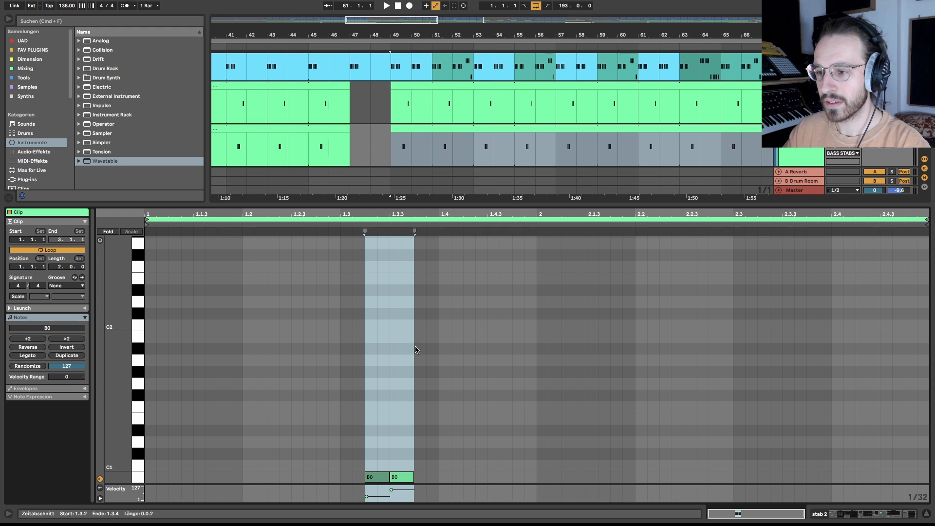
- Open the lead bass variation clip at bar 51 and select the B0 and C1 notes in its second bar
key(shift+Tab)
double_click(451, 144)
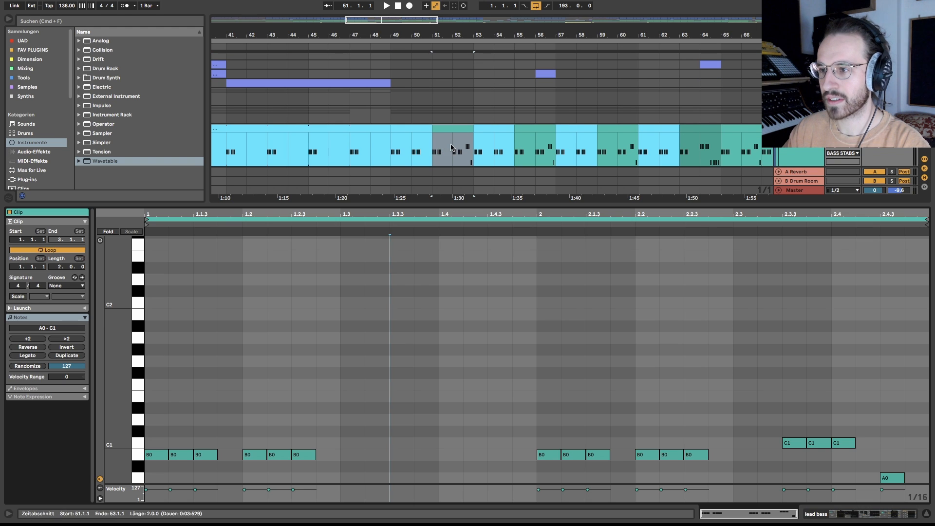
scroll(742, 397, down, 5)
drag(557, 329, 857, 394)
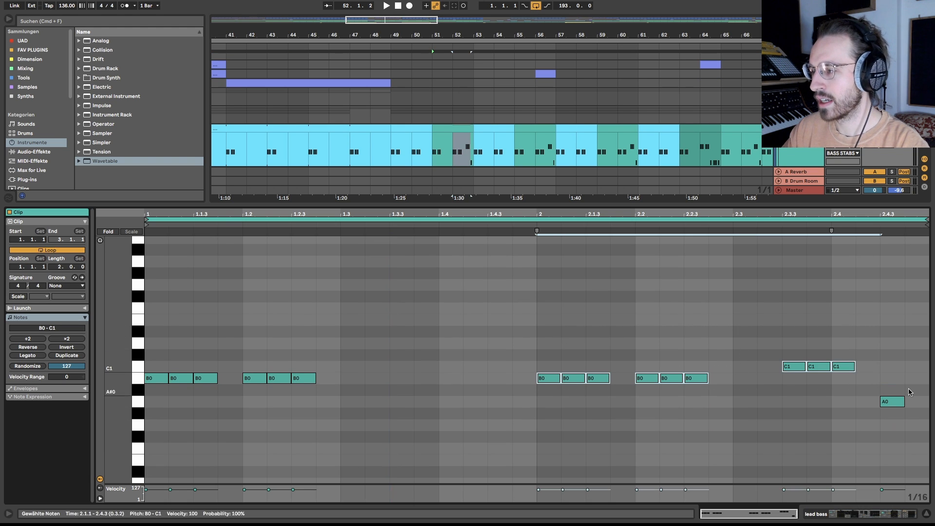
click(857, 394)
- Place the insert marker at bar 49 and compare the instruments and effects on the lead bass and stab 1 tracks
key(shift+Tab)
click(386, 155)
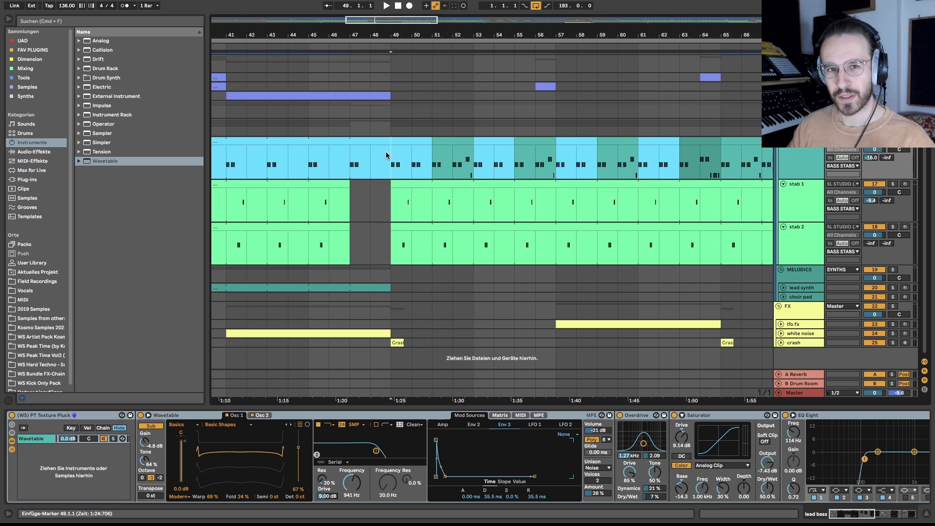
click(796, 203)
key(Up)
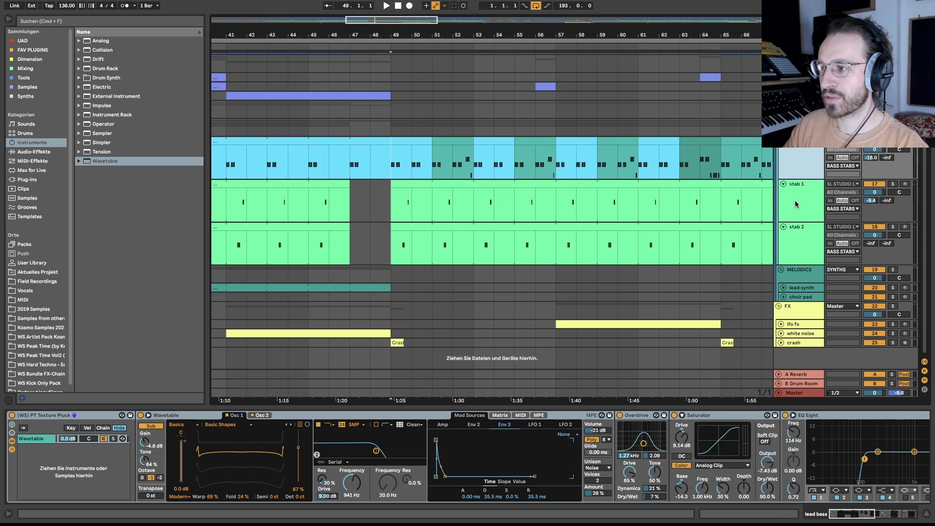
key(Down)
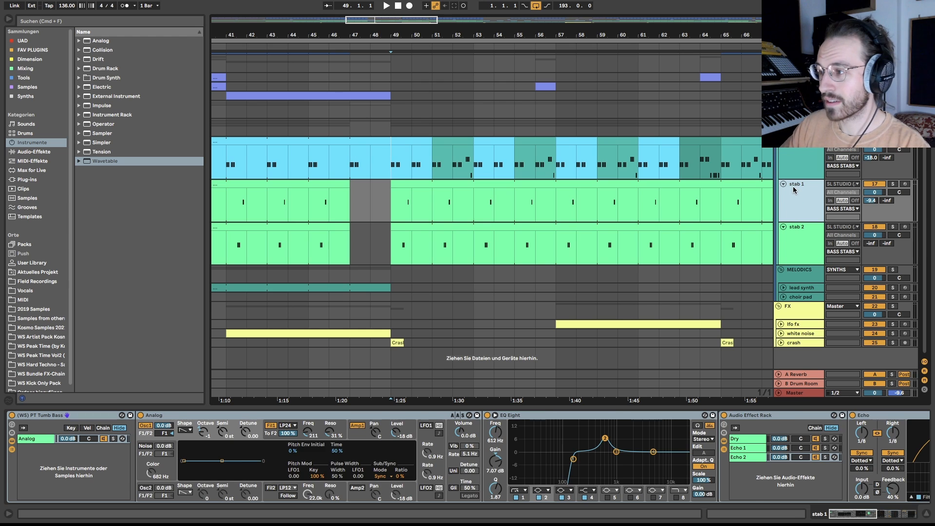
key(Up)
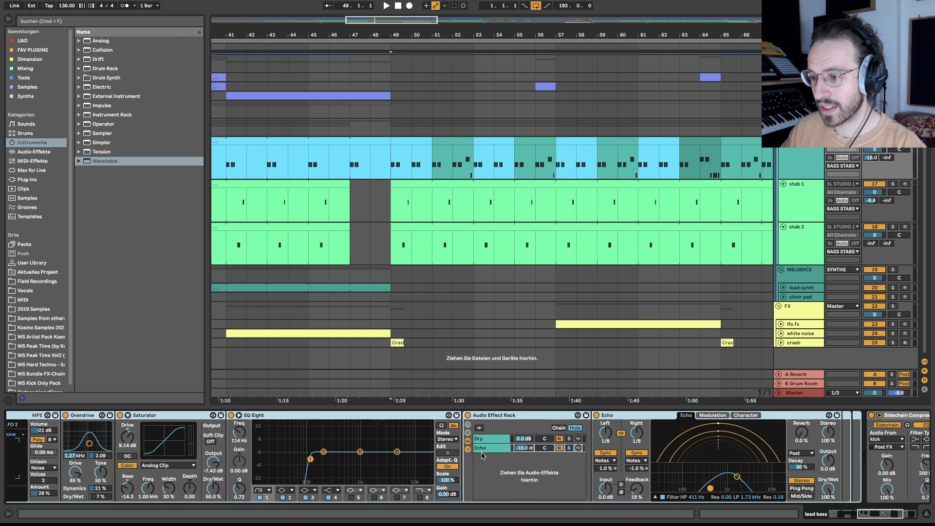
key(Down)
scroll(339, 429, right, 2)
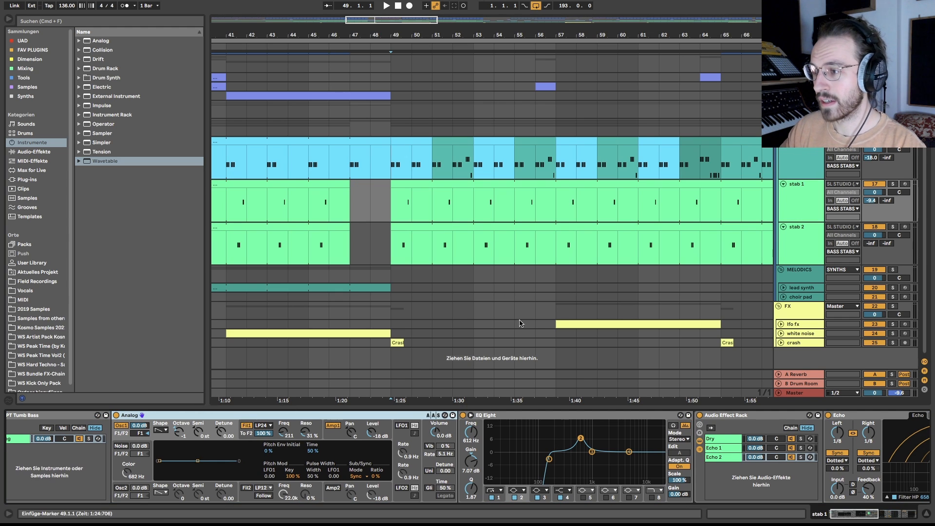
scroll(346, 454, left, 2)
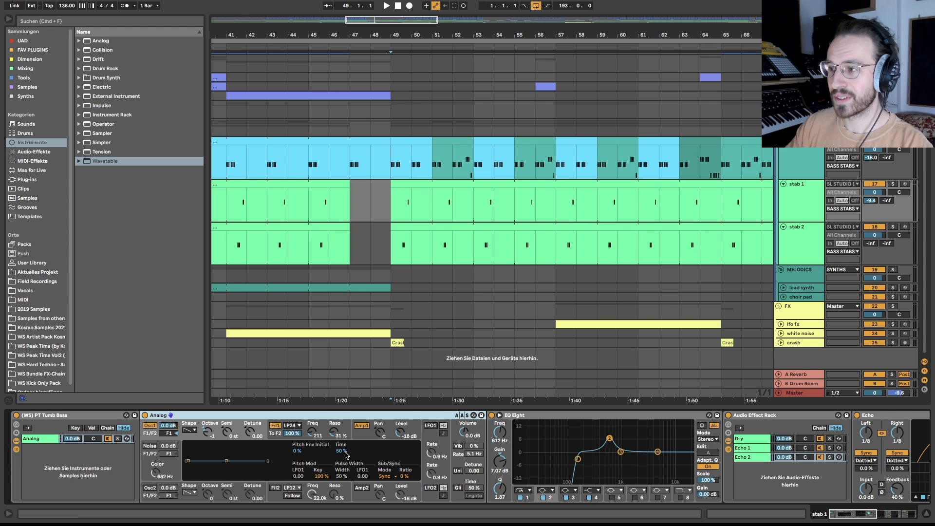
- View the lead bass devices, hide the device view, and survey the full arrangement by selecting bars from bar 2 onward down to the lfo fx track
click(801, 169)
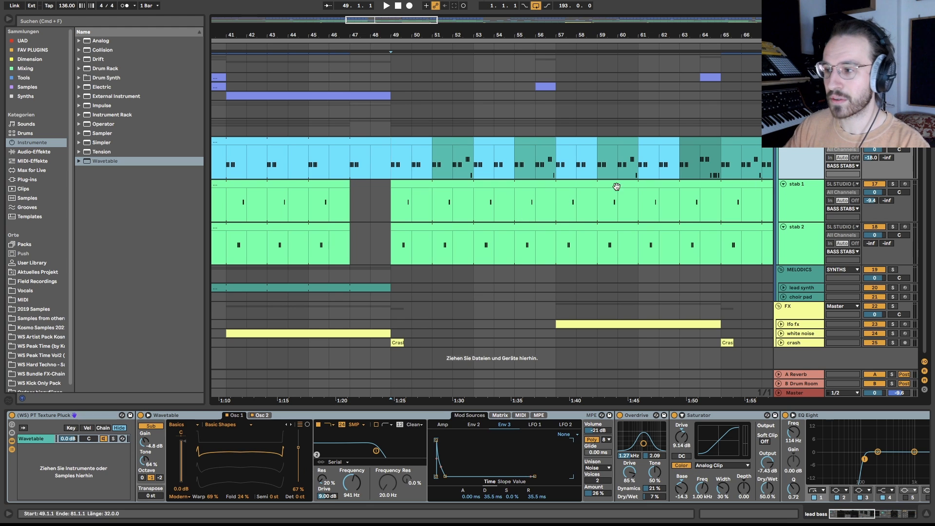
scroll(553, 193, down, 3)
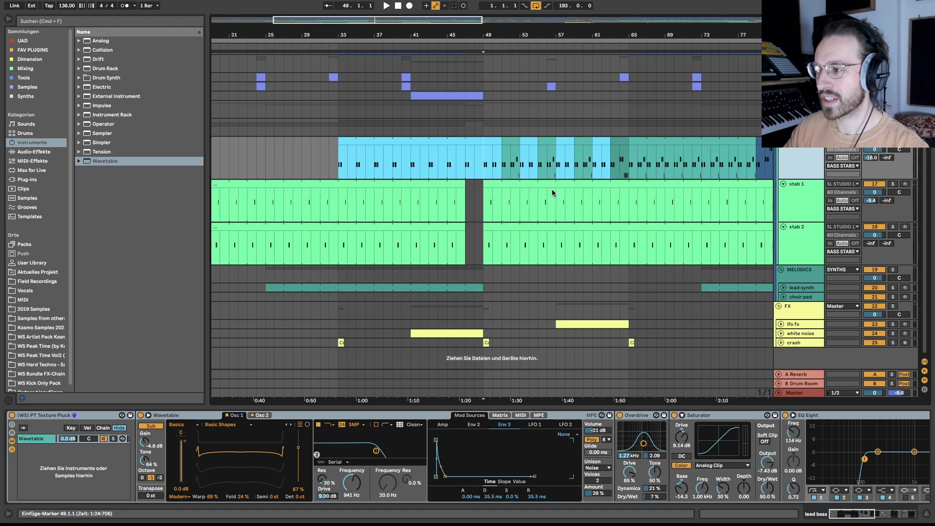
scroll(551, 269, down, 3)
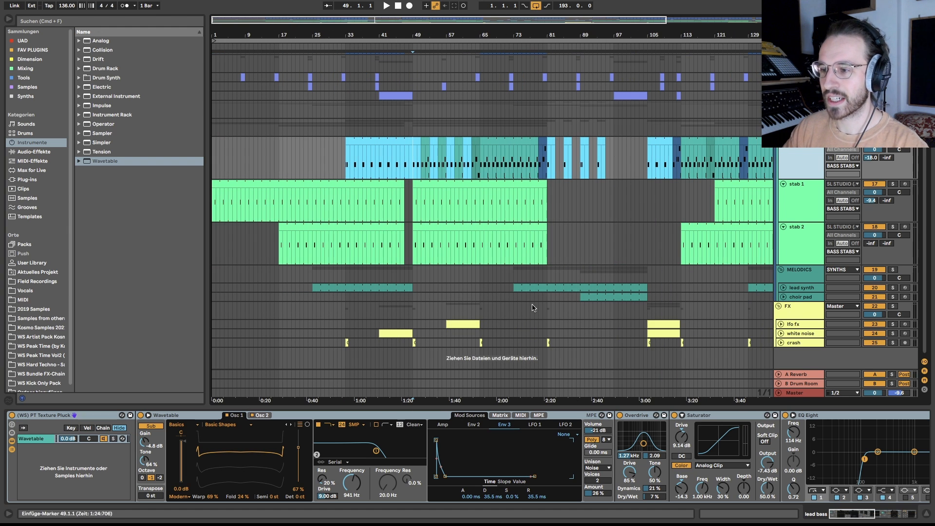
scroll(518, 288, up, 5)
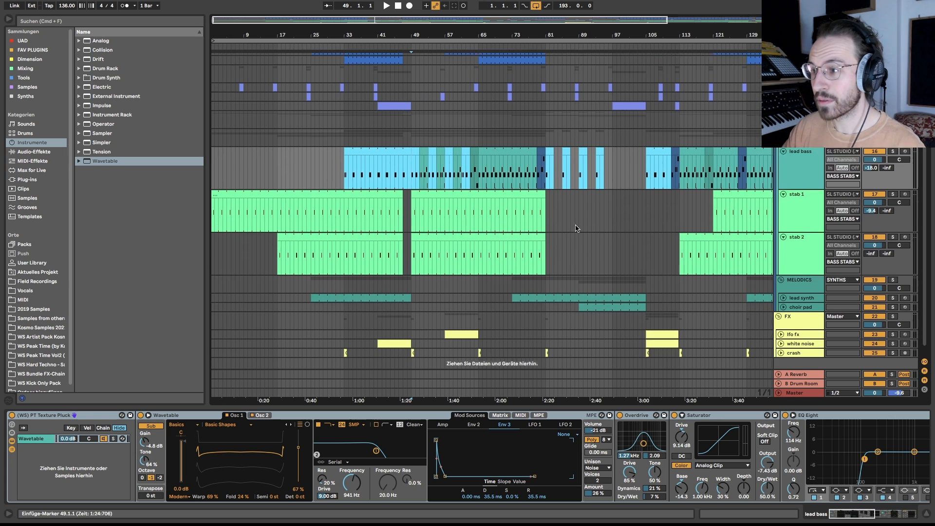
scroll(542, 272, down, 2)
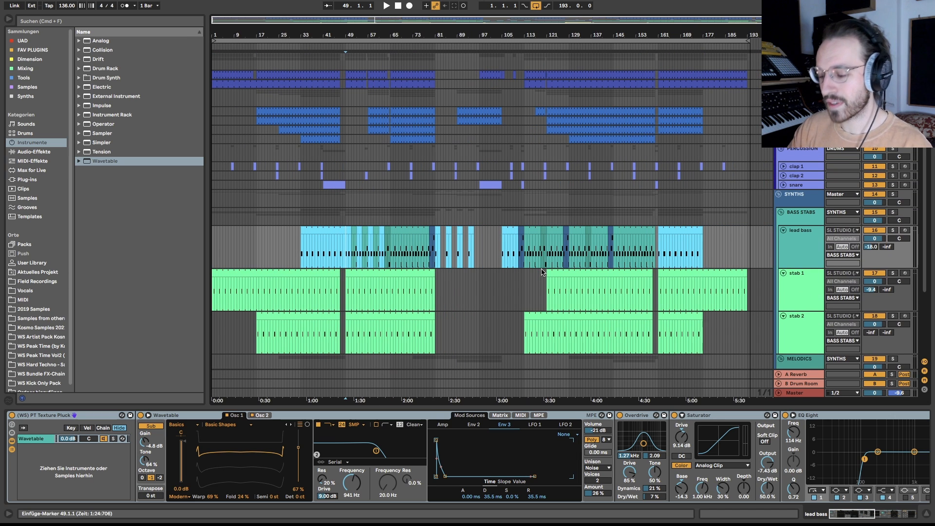
key(super+alt+l)
scroll(419, 97, up, 2)
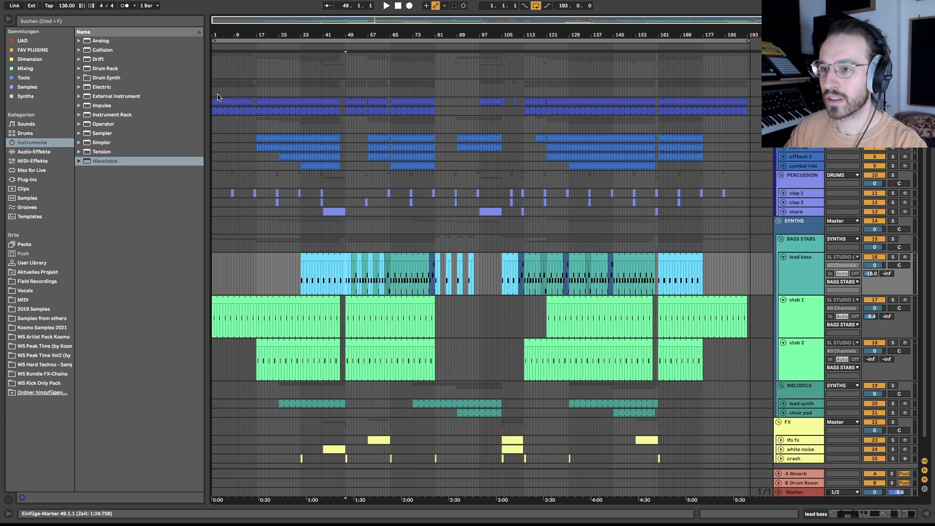
drag(216, 66, 711, 440)
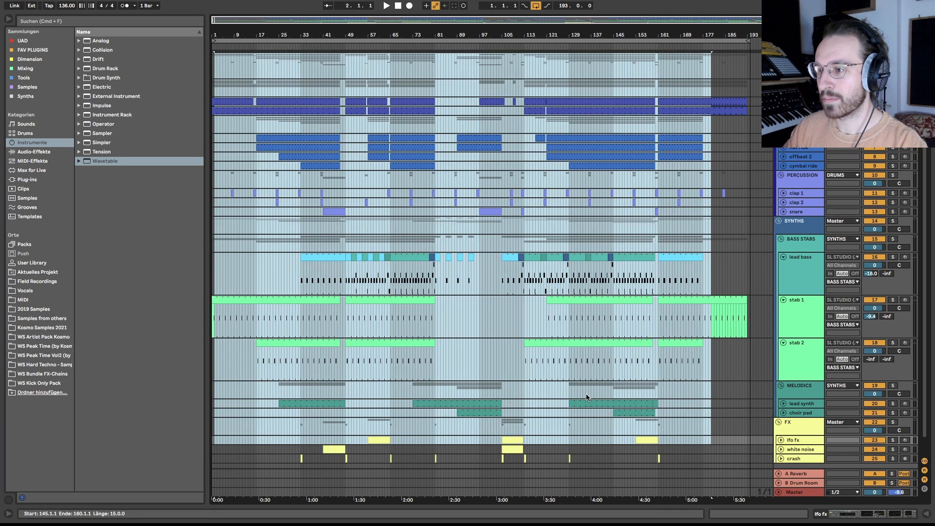
click(407, 115)
- Place the insert marker at bar 49 on the lead bass track and show its device chain
scroll(381, 279, up, 3)
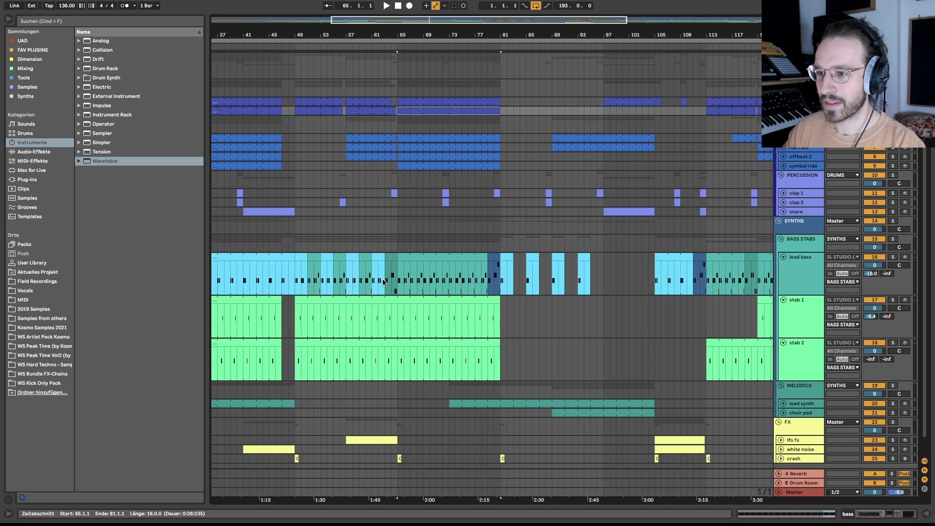
scroll(382, 279, up, 3)
click(481, 261)
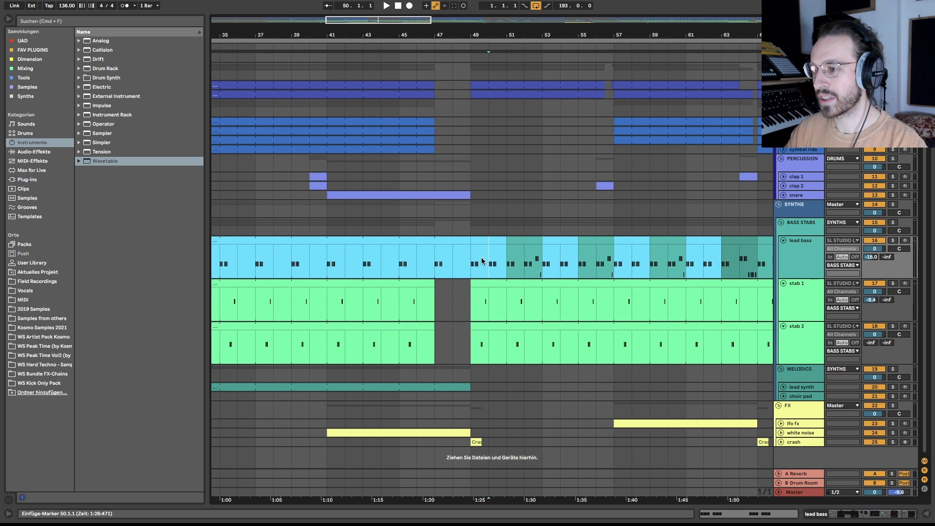
click(472, 263)
scroll(467, 281, up, 2)
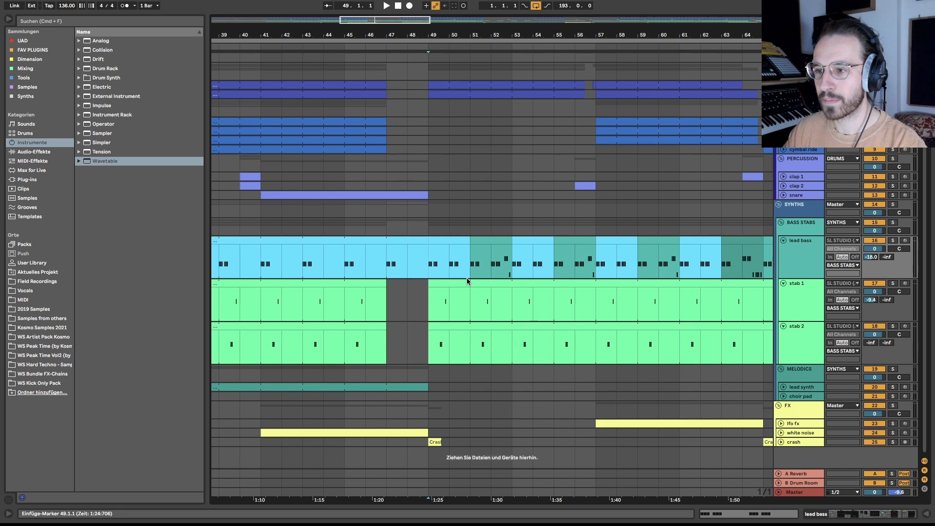
double_click(799, 255)
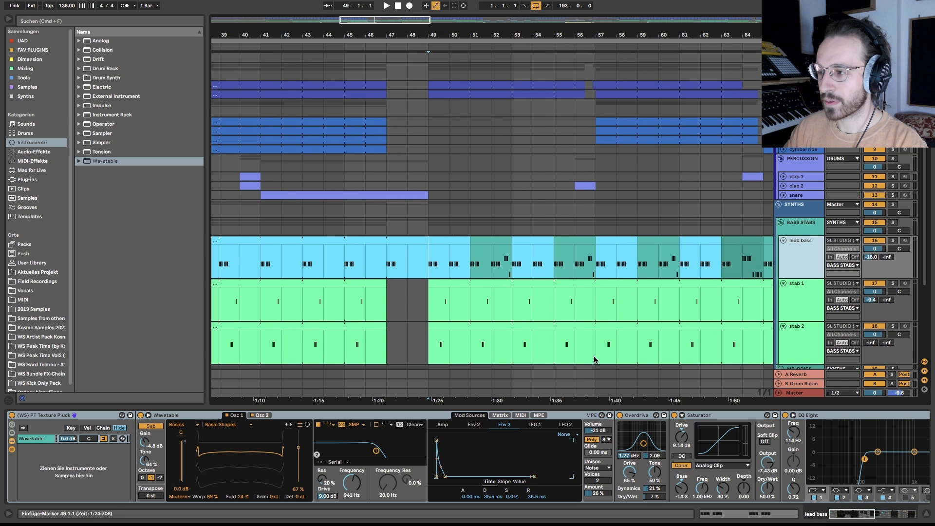
- Solo the stab 1 track and listen to its clips from bar 49
click(433, 303)
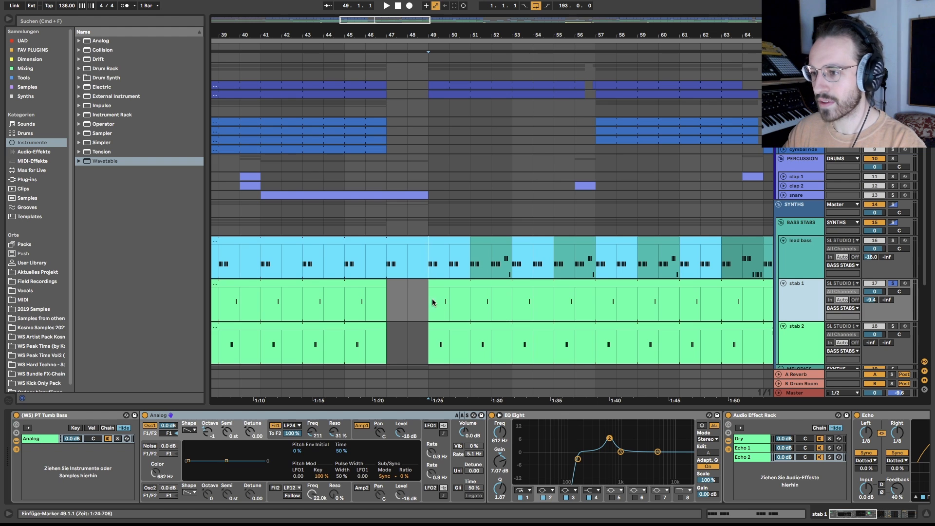
click(443, 282)
scroll(443, 282, down, 5)
key(space)
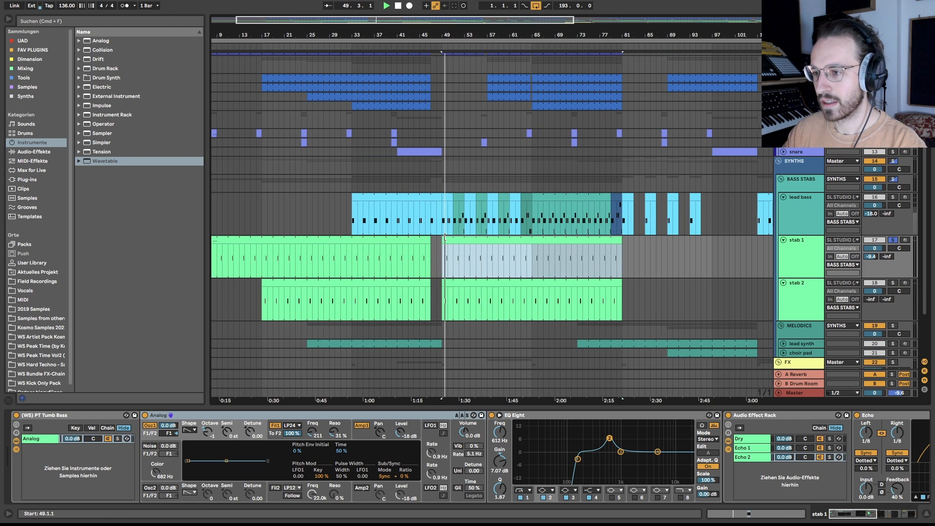
scroll(444, 237, up, 3)
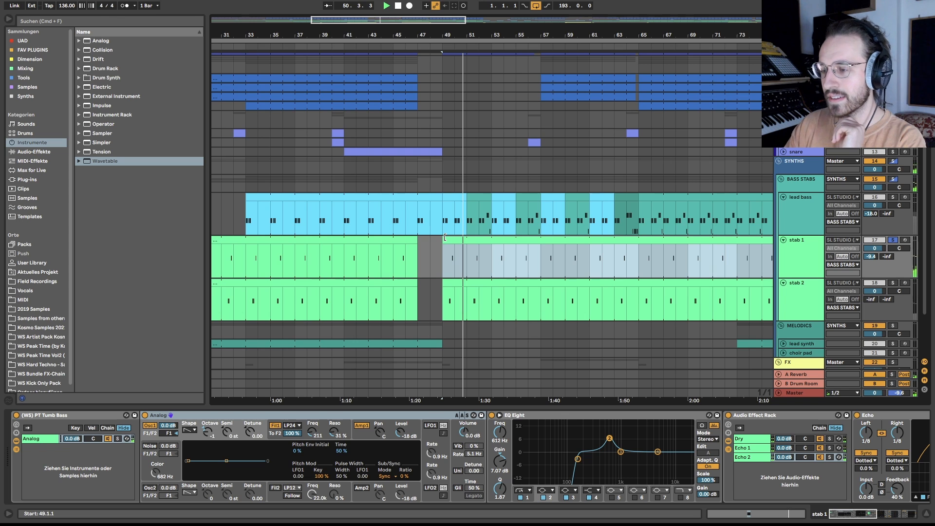
key(space)
- Look over the stab 1 clips across the whole arrangement and select the stretch from bar 81 to 115
scroll(456, 249, down, 10)
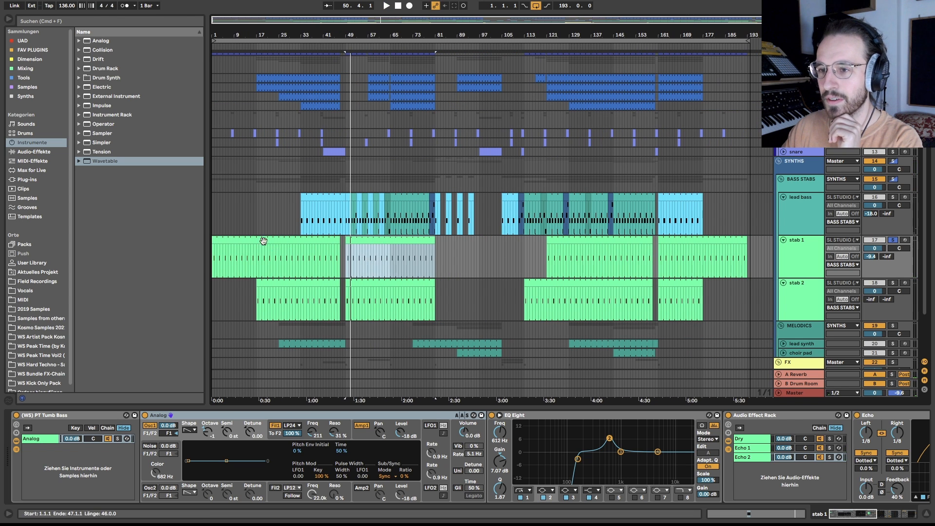
click(264, 241)
click(408, 238)
click(599, 239)
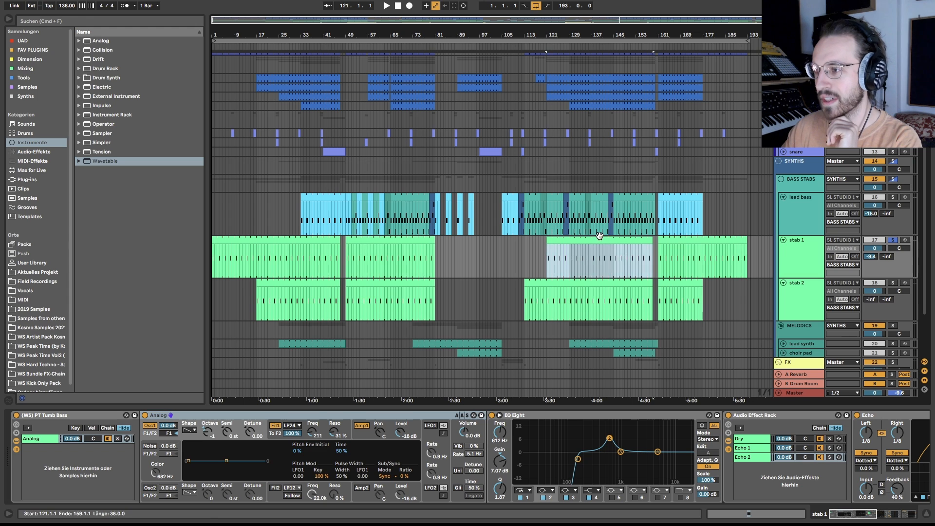
scroll(487, 244, up, 3)
drag(435, 312, 528, 306)
scroll(528, 306, down, 4)
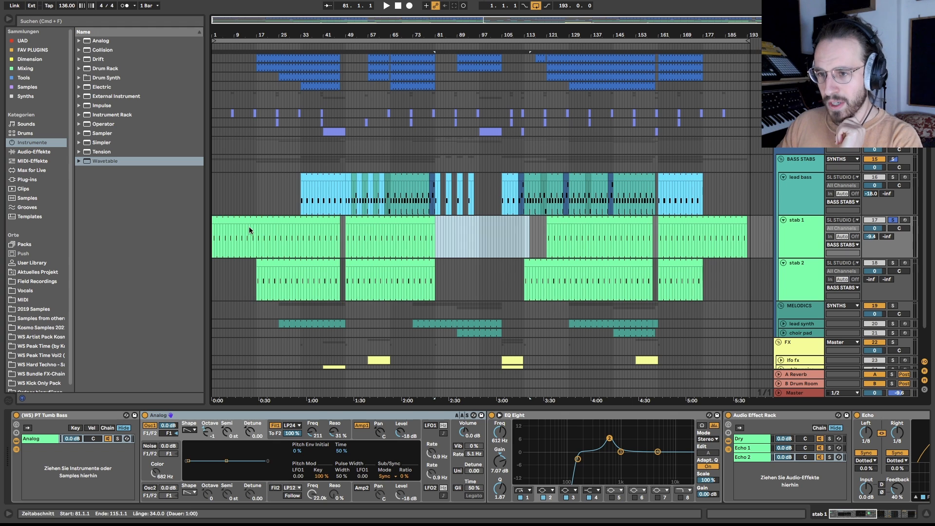
- Select the stab 1 section from bar 1 to 47, zoom in on it, and play it from the start
click(222, 231)
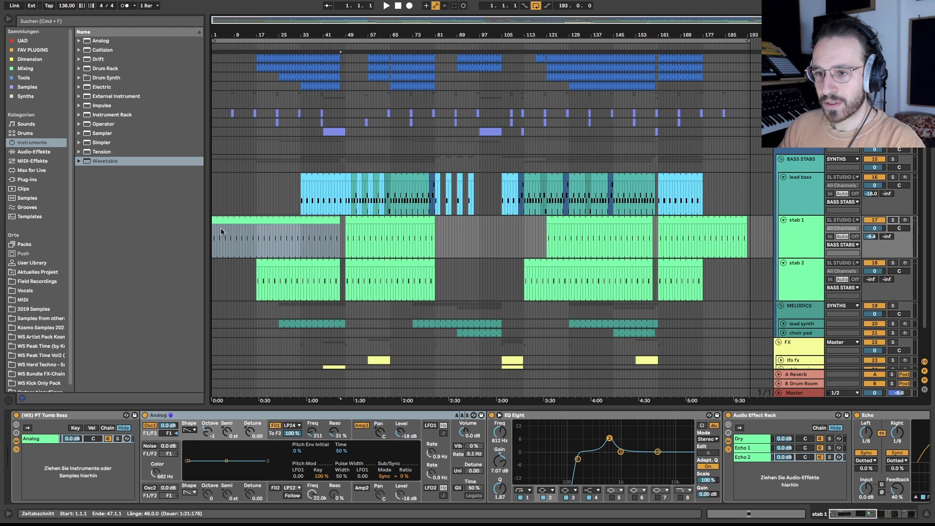
key(z)
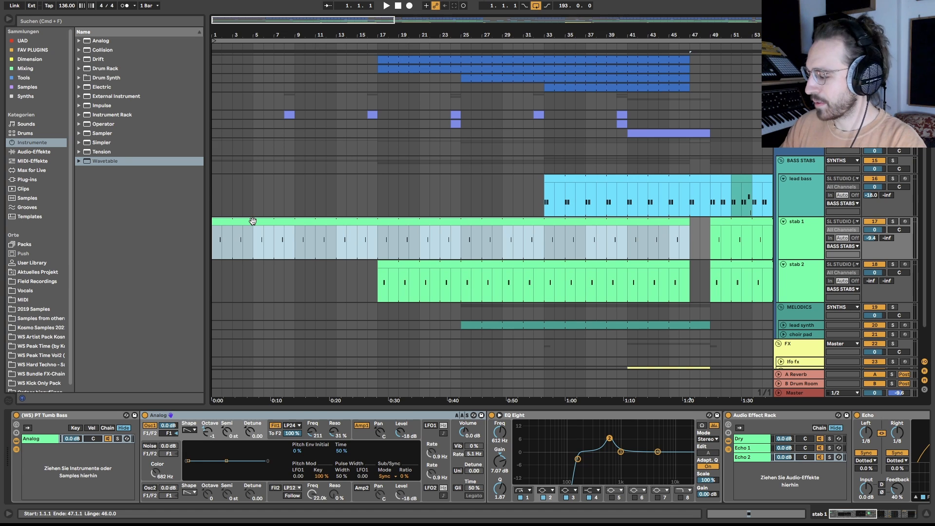
key(space)
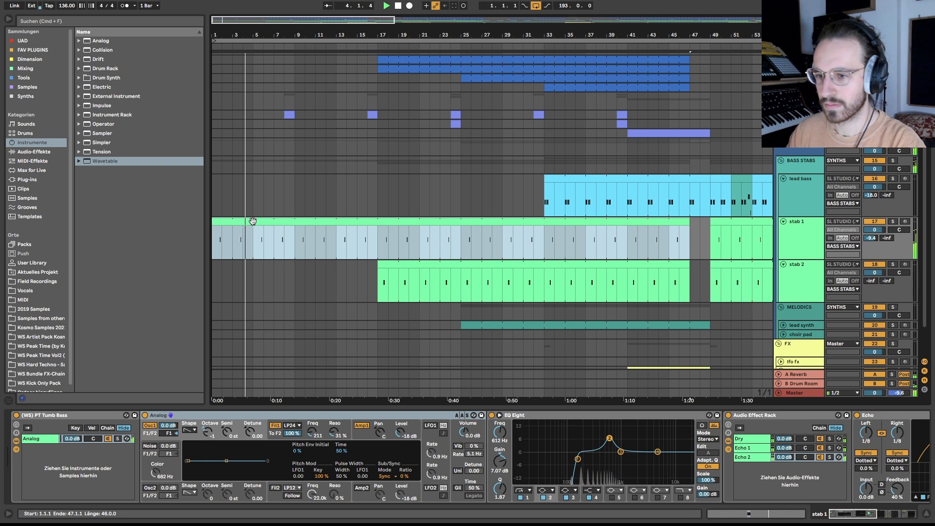
key(space)
- Select bars 49 to 51 on the stab 1 track and loop them
key(minus)
scroll(454, 254, up, 3)
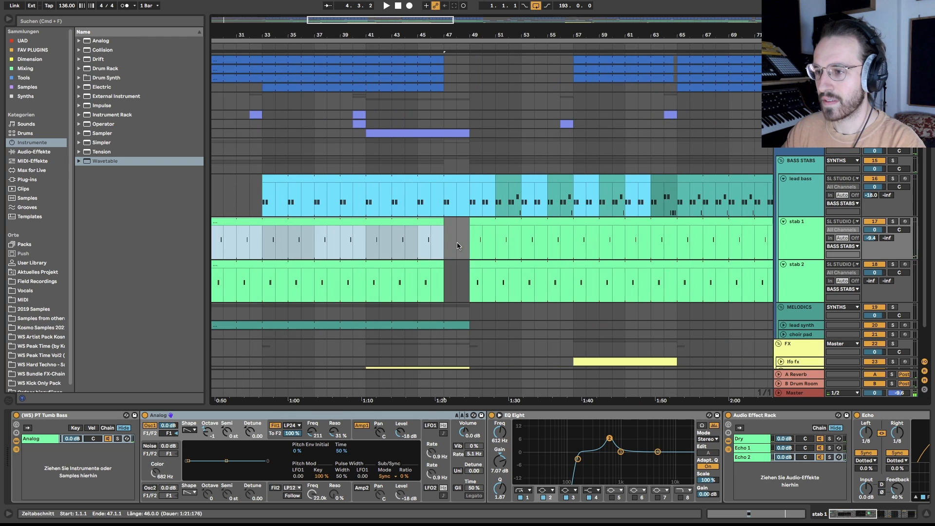
click(470, 243)
scroll(463, 235, up, 3)
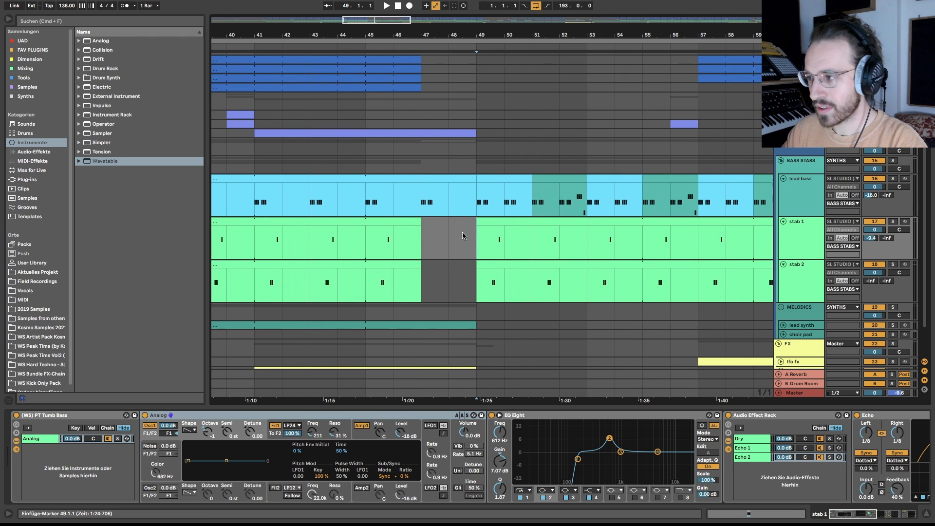
scroll(495, 239, up, 3)
drag(495, 238, 554, 238)
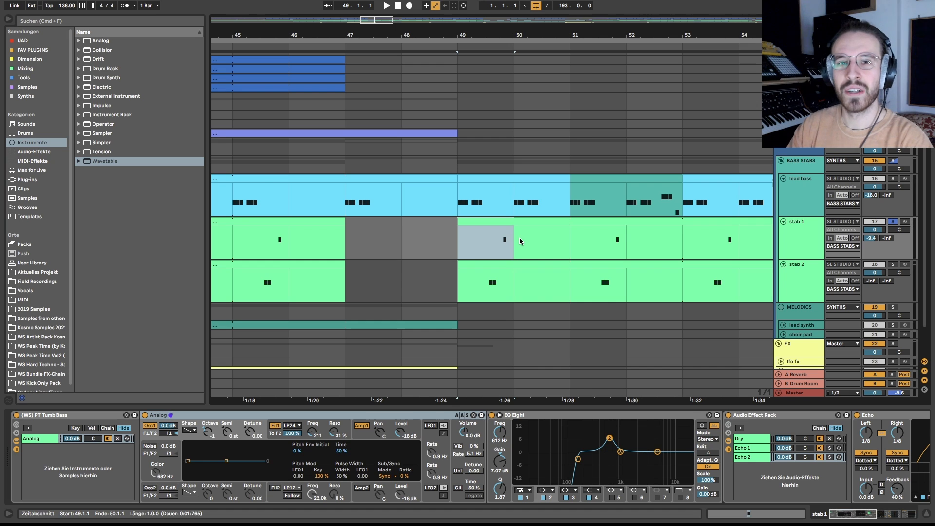
key(shift+Right)
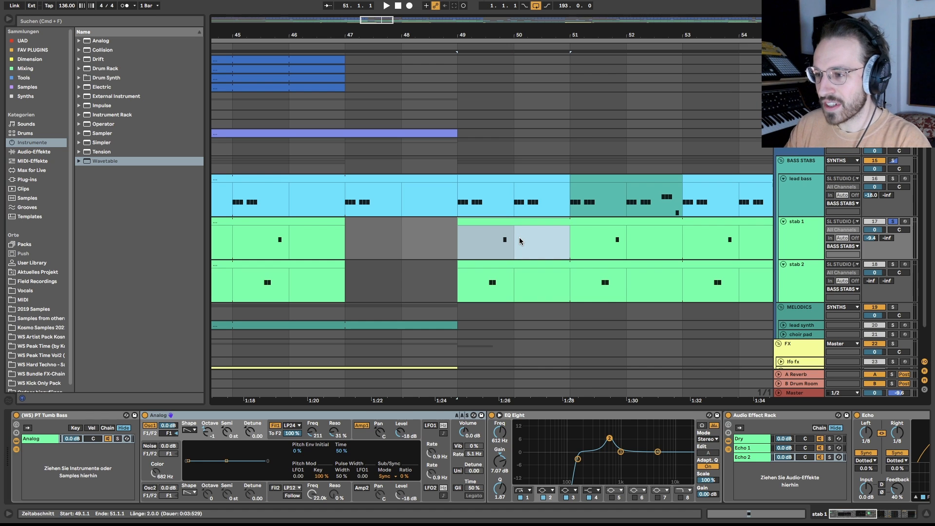
key(super+l)
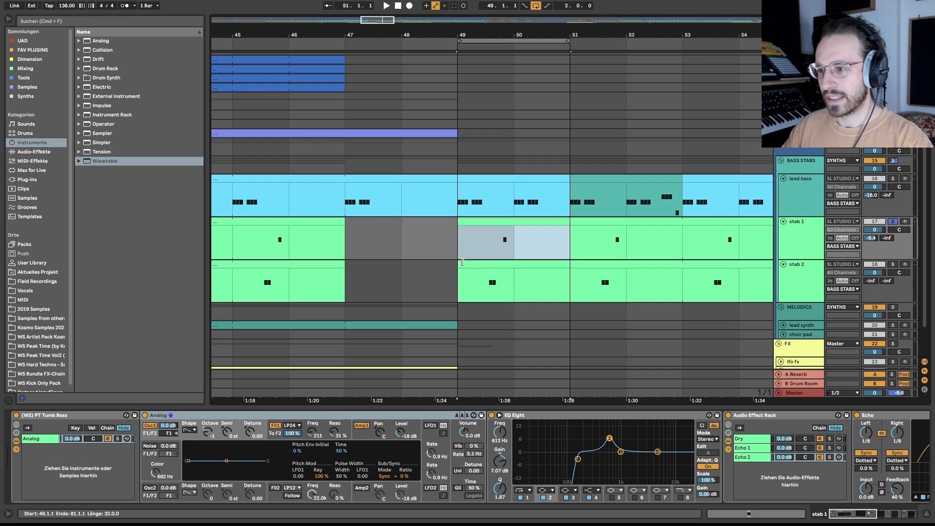
- Review stab 1's device chain and deactivate the effects after the Analog instrument, starting with EQ Eight
click(530, 416)
scroll(530, 415, right, 15)
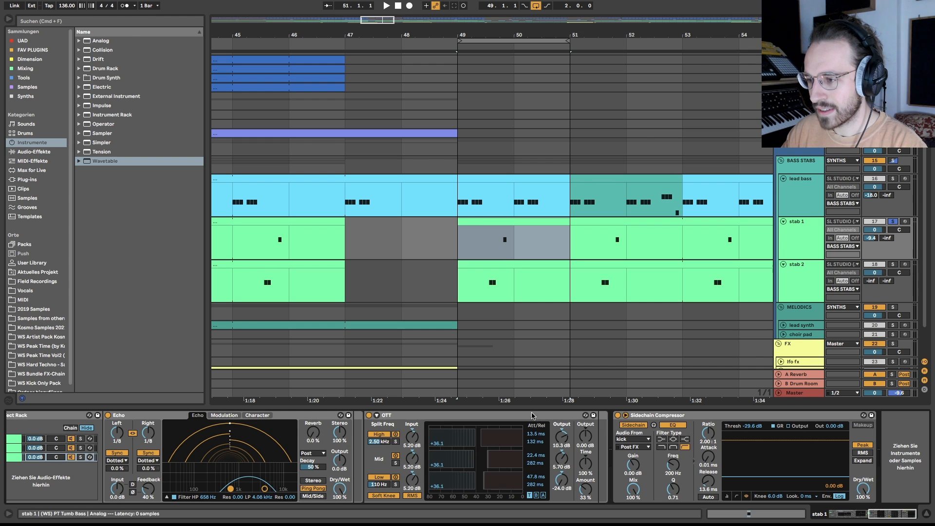
scroll(585, 453, left, 15)
click(491, 416)
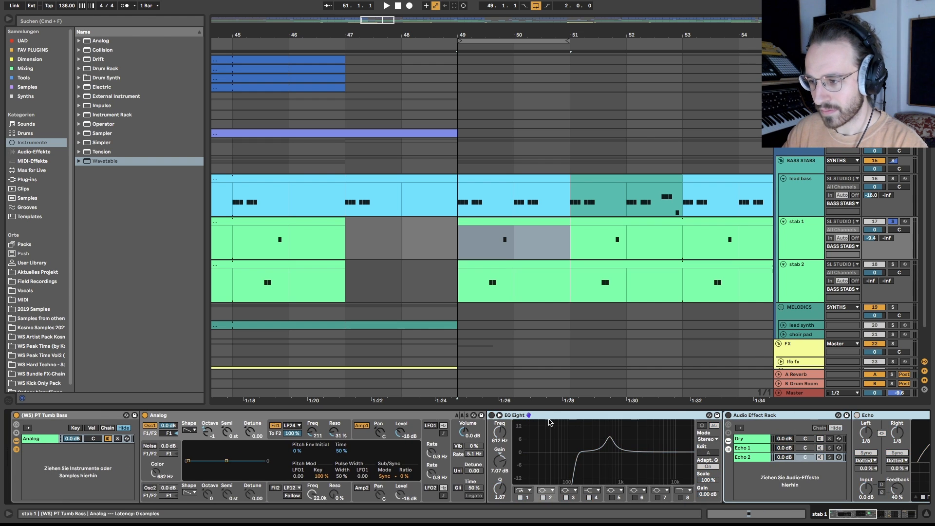
scroll(550, 423, right, 15)
scroll(539, 441, left, 15)
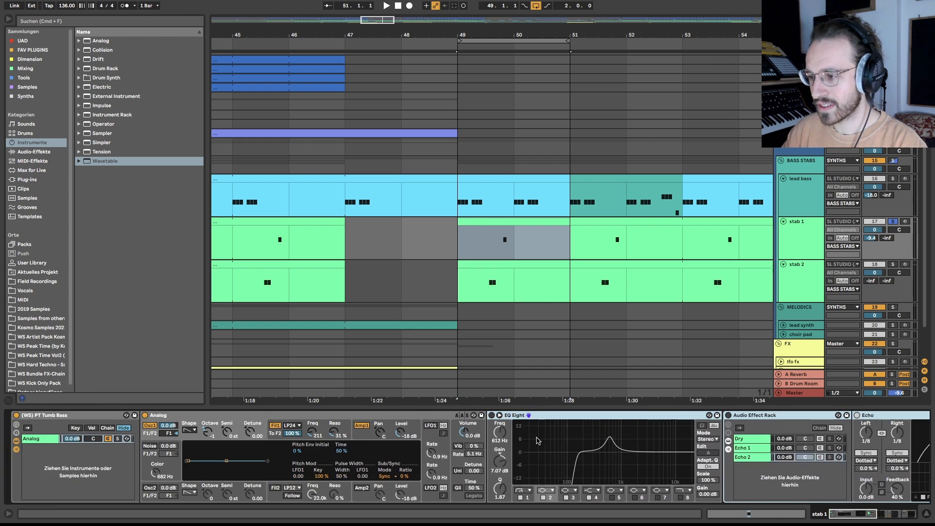
click(222, 417)
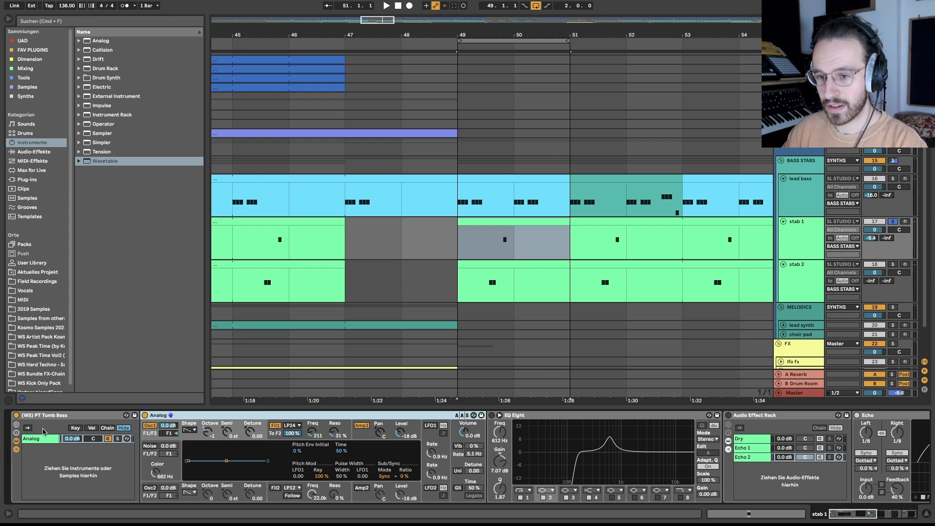
- Listen to the looped stab 1 section without its effects and switch off the A Reverb return track
click(466, 238)
key(space)
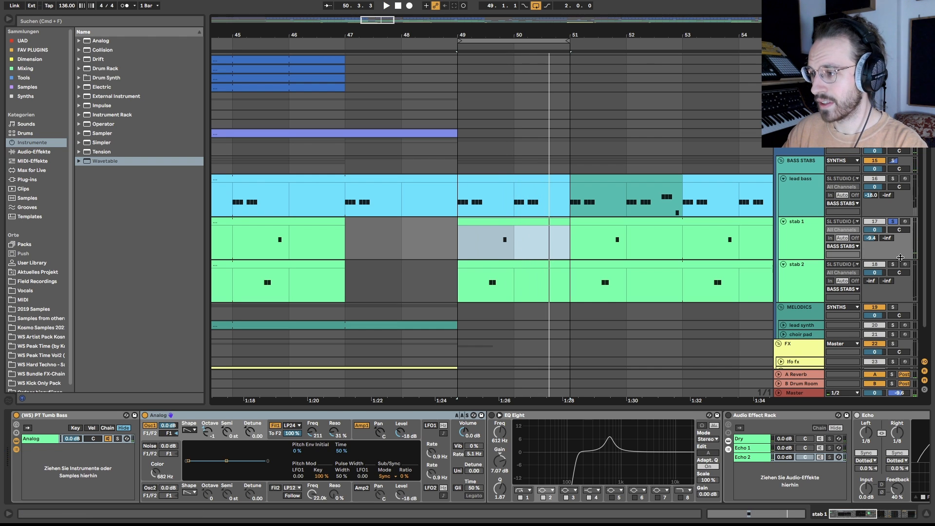
click(877, 374)
- Set the arrangement grid to a fixed 1/16 and play stab 1 from just before its note at 49.4.1
right_click(554, 246)
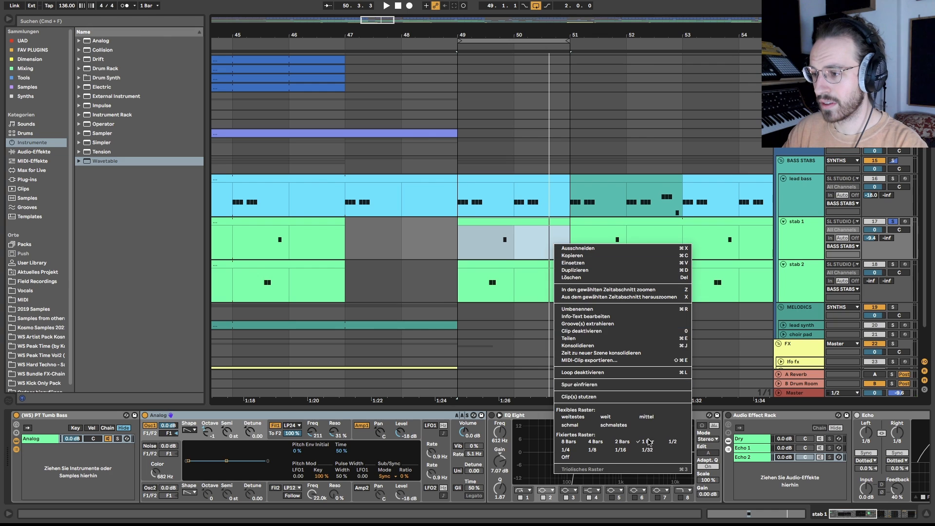
key(Escape)
click(501, 241)
key(space)
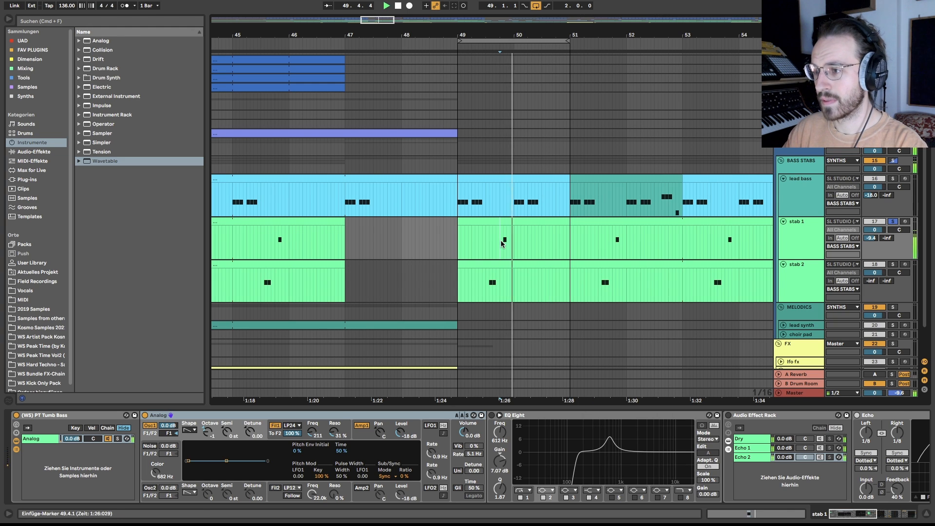
key(space)
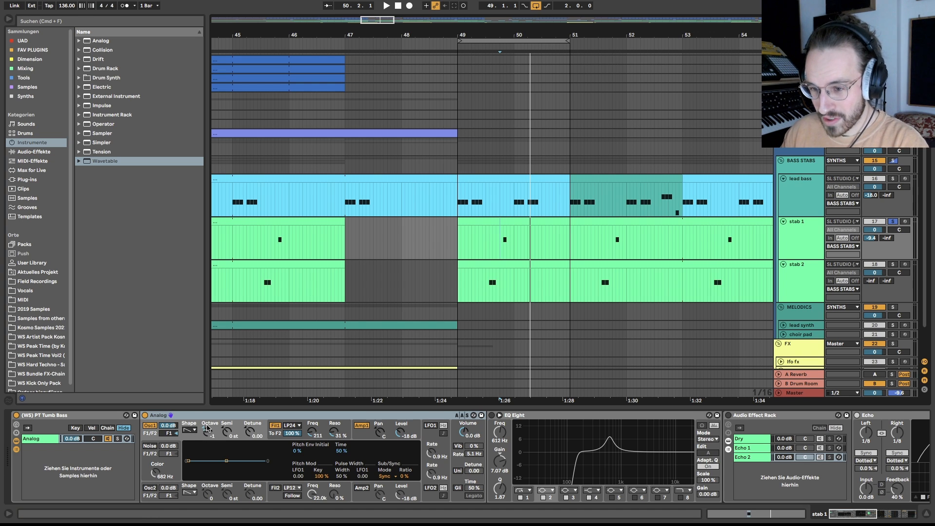
- Toggle Osc2 and Osc1 of the Analog instrument to check which oscillator makes up the stab sound
click(150, 488)
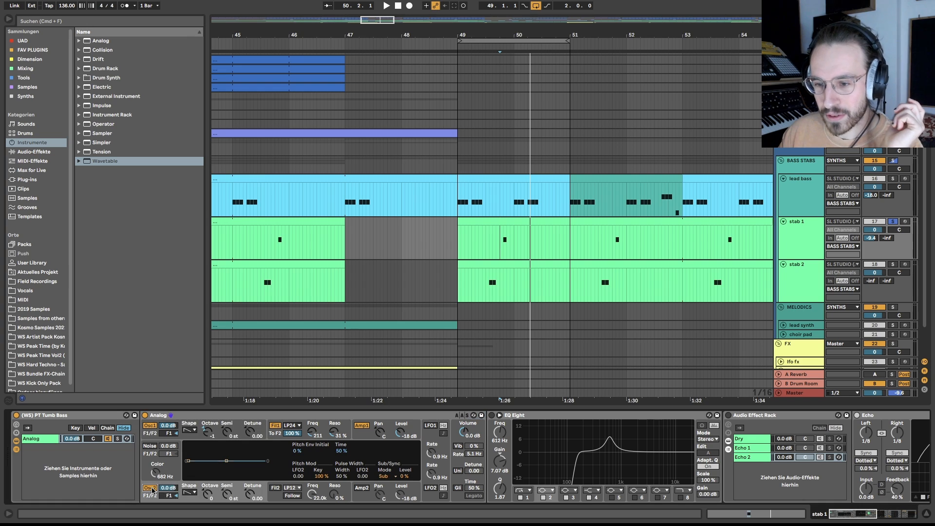
click(151, 488)
click(150, 426)
click(150, 426)
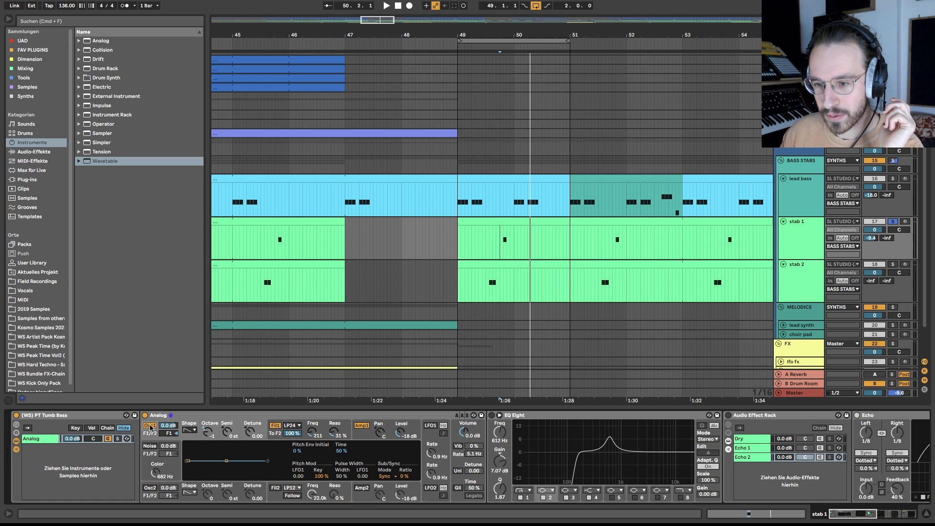
- Check the waveform choices and the octave setting of Osc1 in the Analog instrument
click(193, 430)
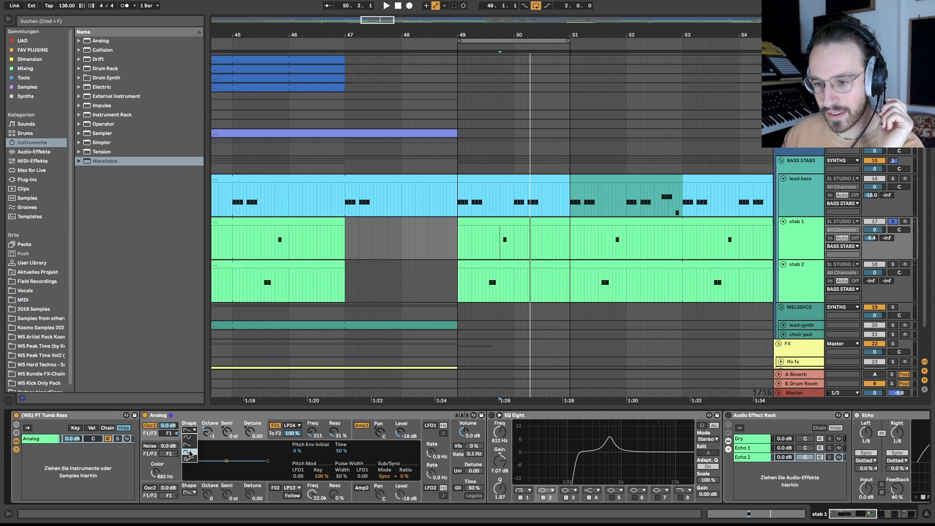
click(190, 445)
click(208, 433)
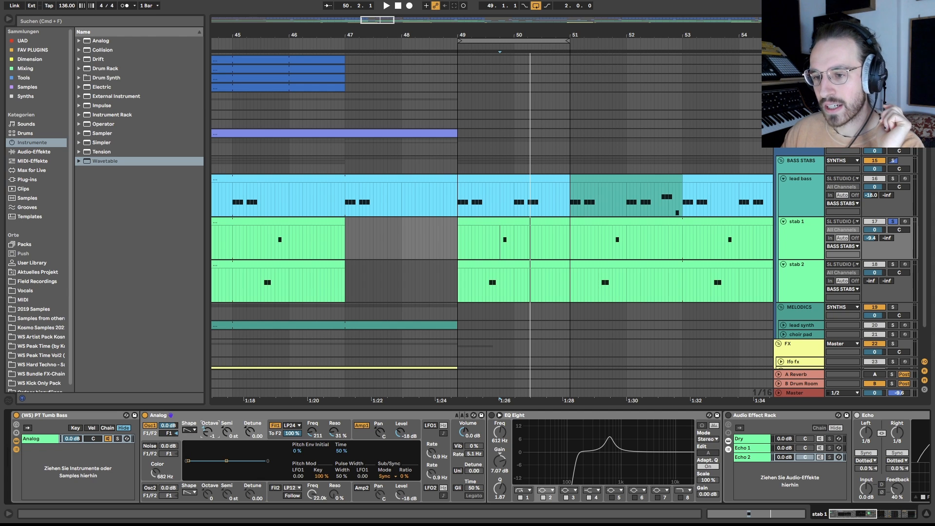
- Open the stab 1 clip at bar 49 to inspect its note, and return to the track's device chain
double_click(489, 222)
scroll(470, 372, down, 2)
scroll(471, 374, down, 1)
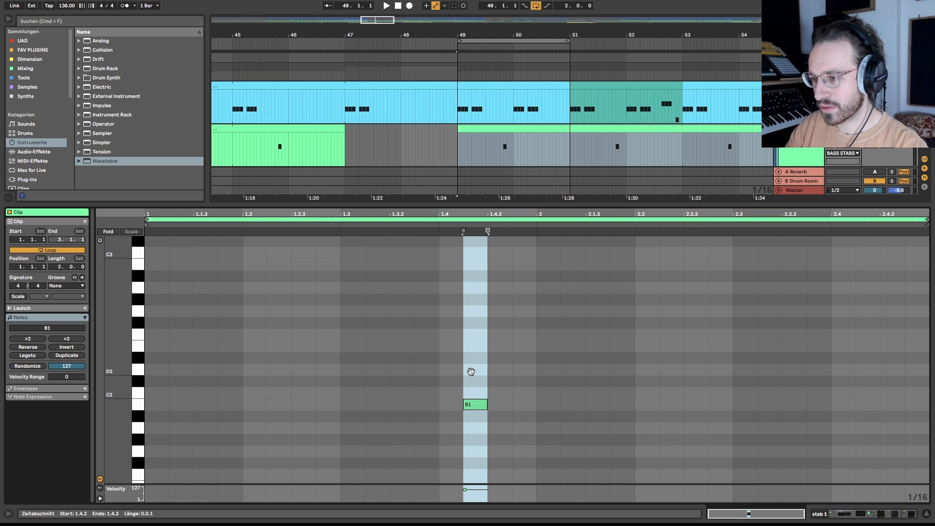
key(shift+Tab)
key(shift+Tab)
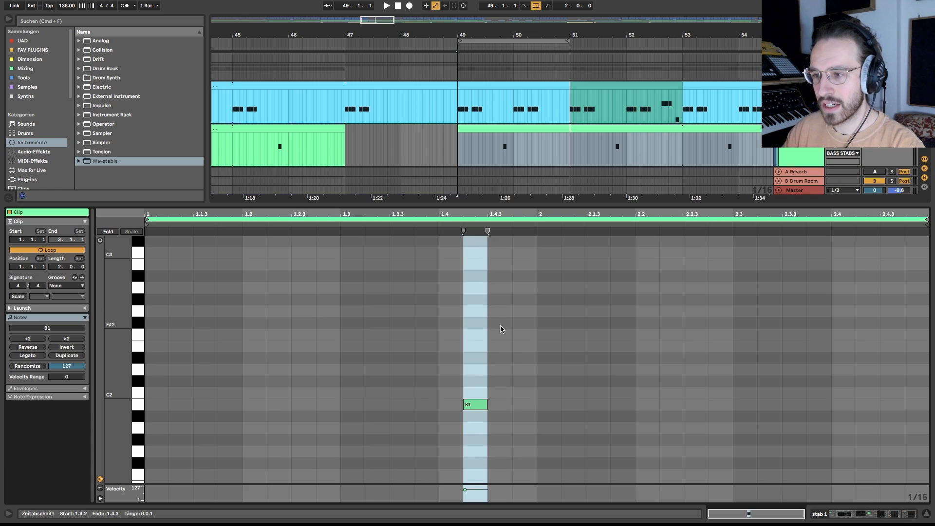
key(shift+Tab)
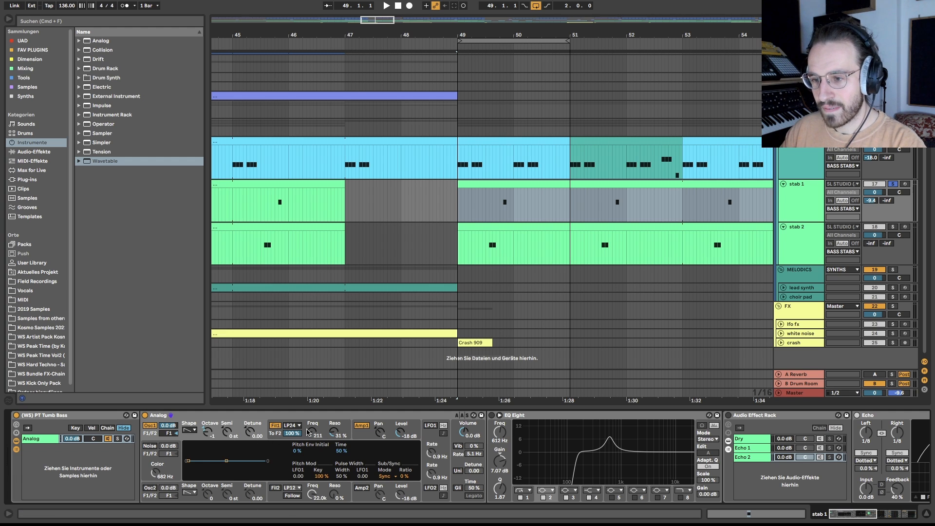
- Show Analog's Filter 1 envelope settings, play the stab from 49.4.1 and probe the filter's frequency
click(273, 427)
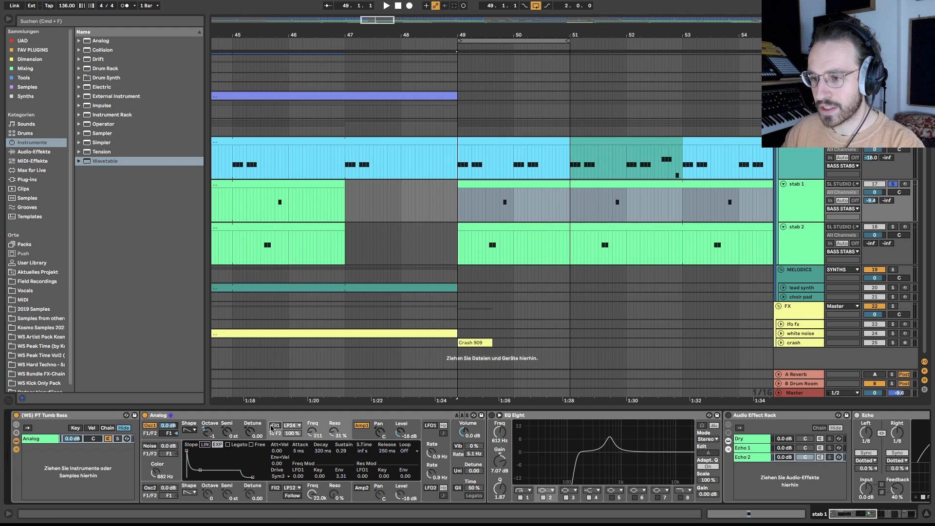
click(506, 196)
key(space)
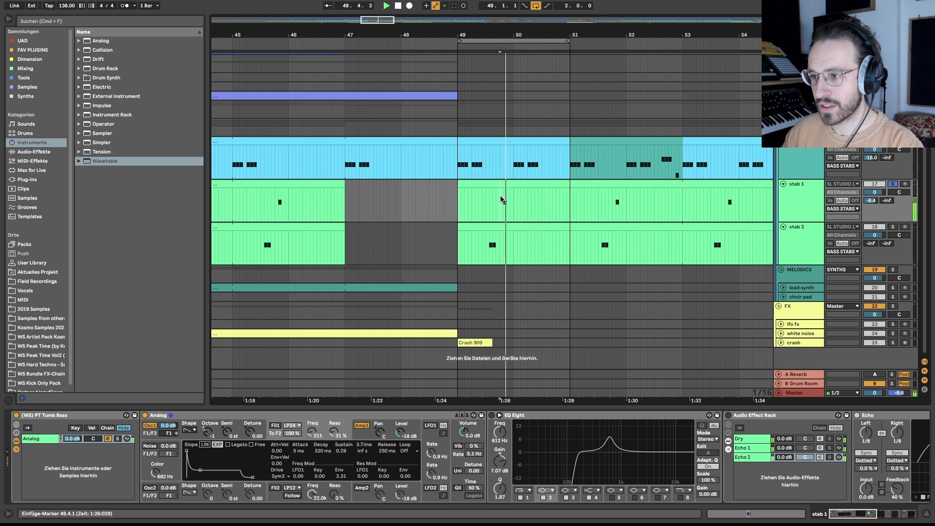
key(space)
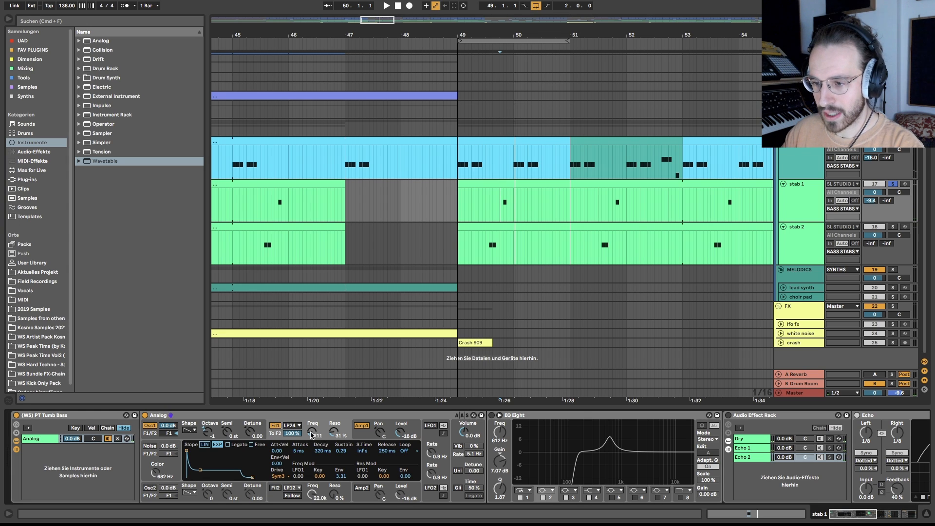
mouse_move(311, 433)
mouse_down()
mouse_move(311, 394)
mouse_move(312, 435)
mouse_up()
key(space)
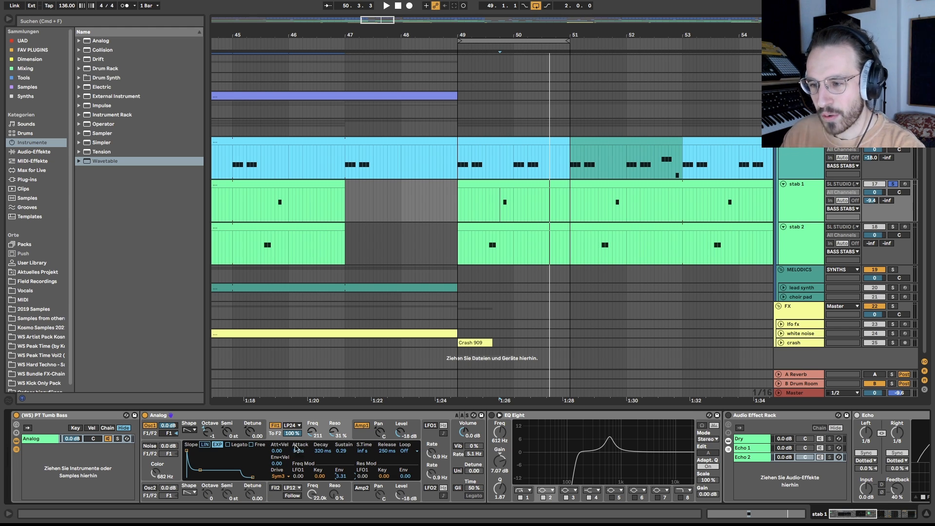
- Compare Analog's Osc1 settings with its Amp1 and Filter 1 envelopes
click(241, 428)
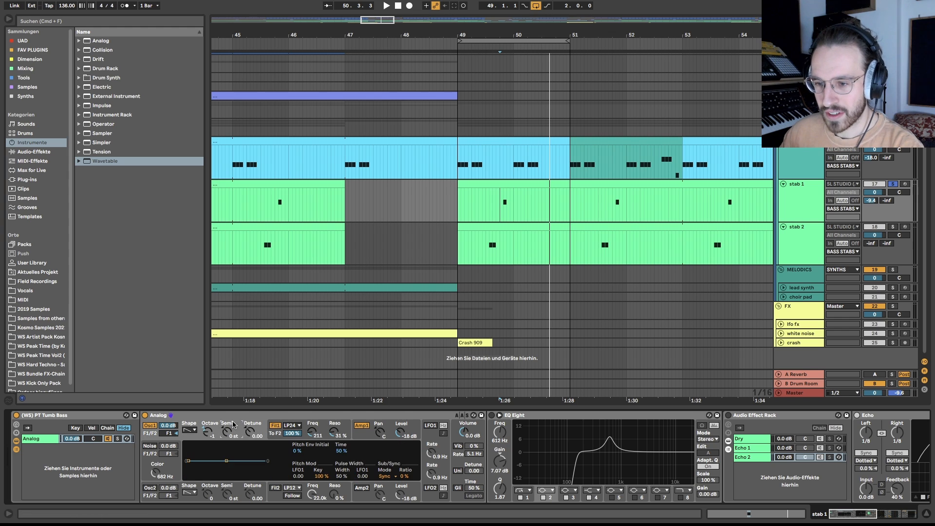
click(205, 424)
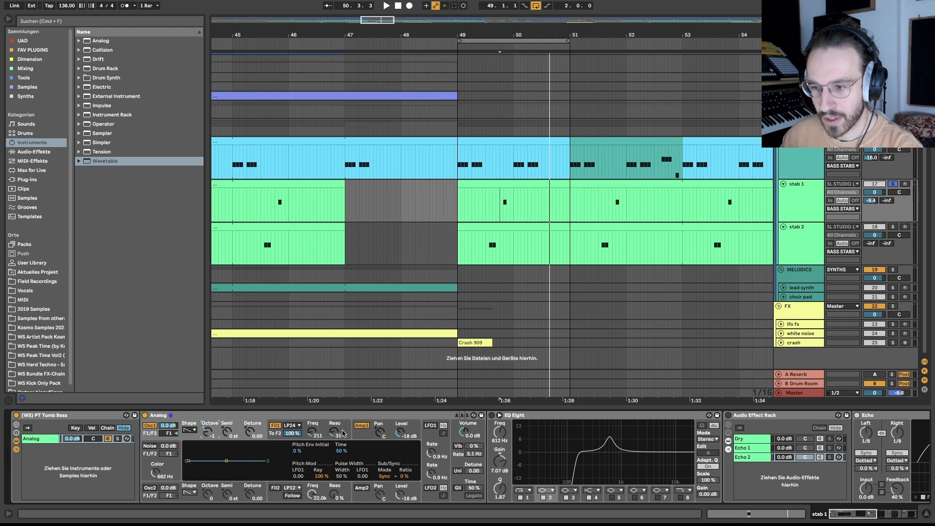
click(363, 440)
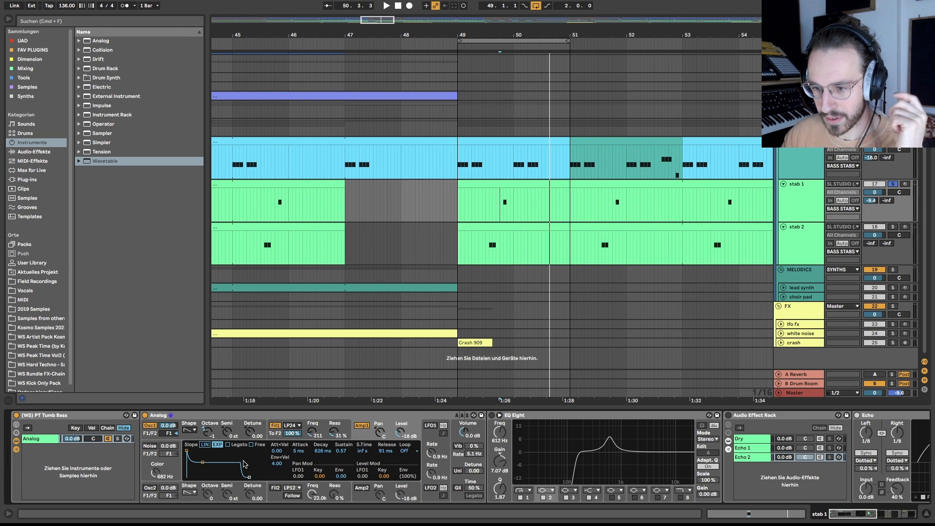
click(340, 424)
click(311, 429)
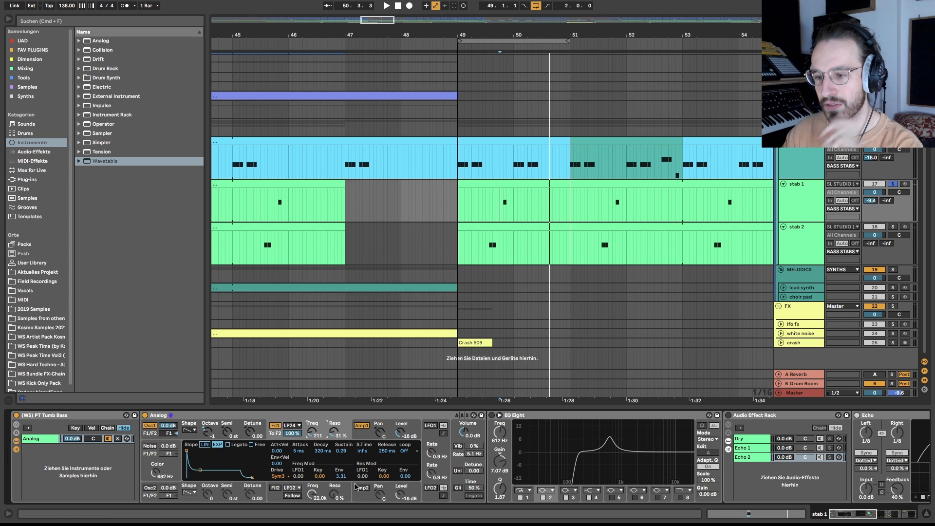
- Set Filter 1's frequency envelope modulation to 0.00 and play the stab to hear it without the filter sweep
double_click(342, 475)
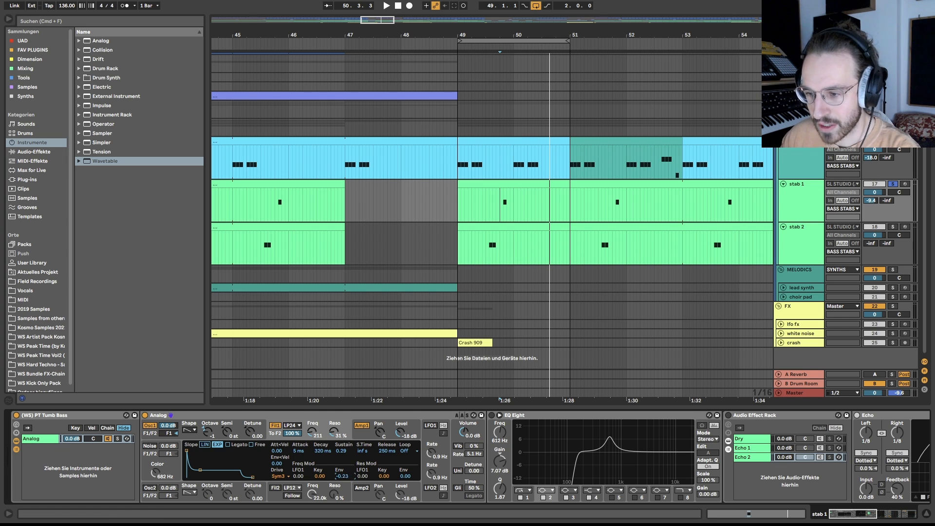
key(space)
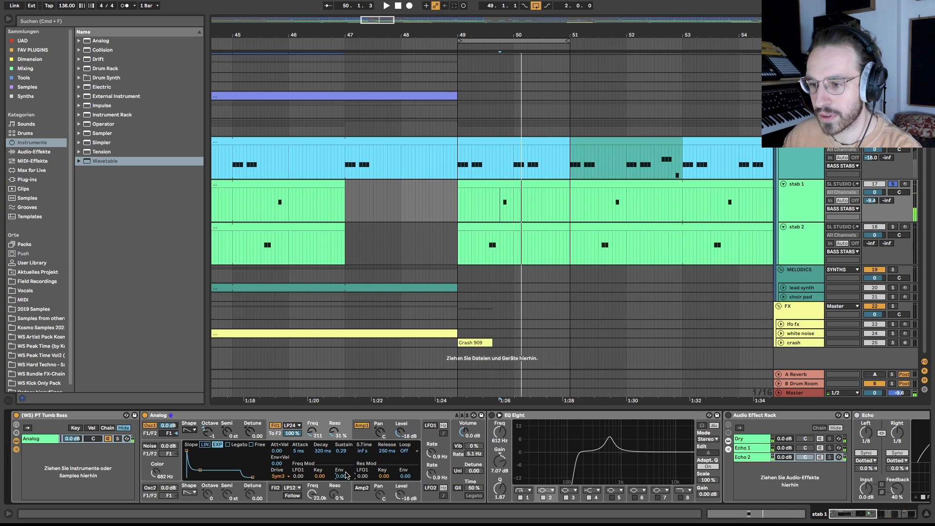
key(space)
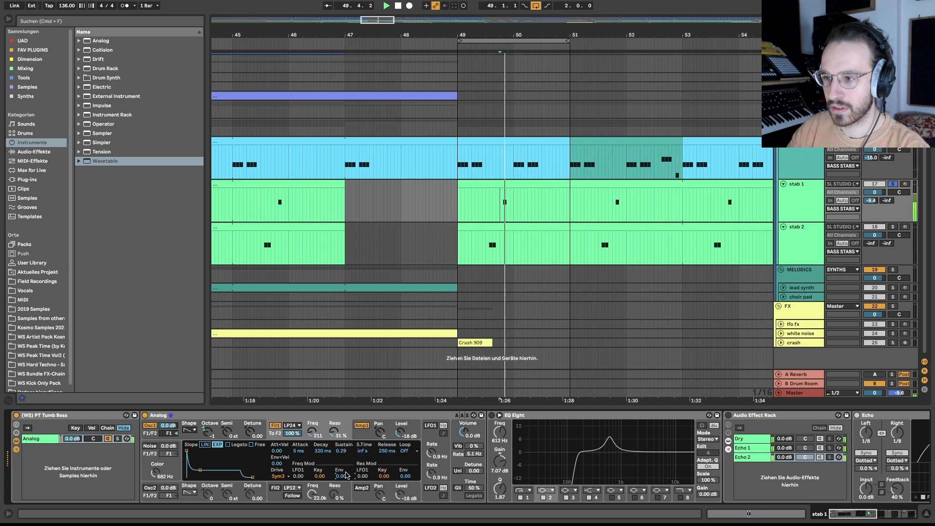
key(space)
- Raise Filter 1's frequency envelope modulation to 16.00, play the stab repeatedly, and undo the modulation change
drag(346, 476, 344, 436)
key(space)
key(space)
key(space)
key(space)
key(space)
key(space)
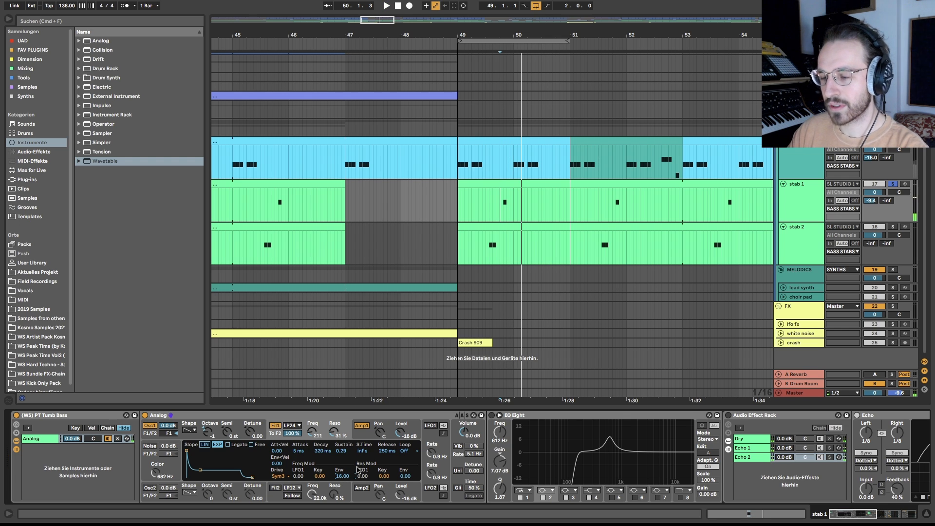
key(super+z)
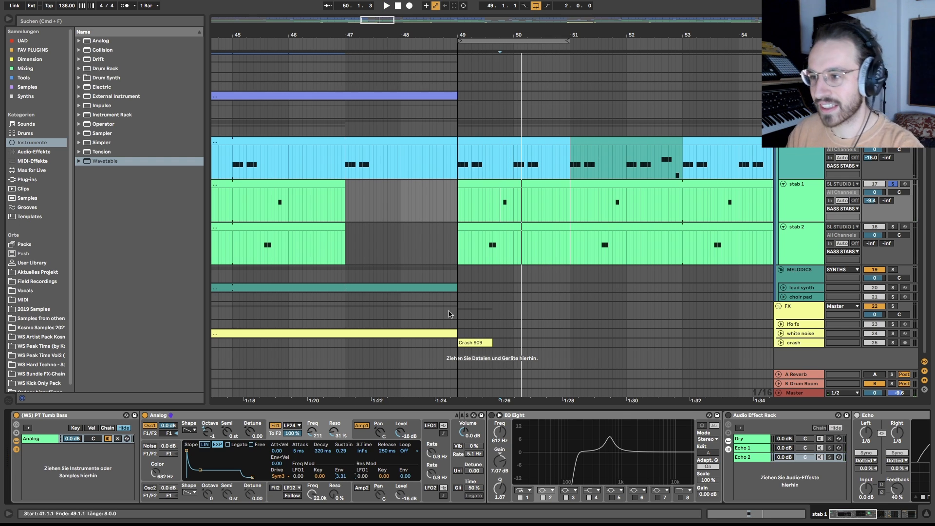
- Play the stab from 49.4.1, try a lower Filter 1 resonance, and undo the resonance change
click(500, 195)
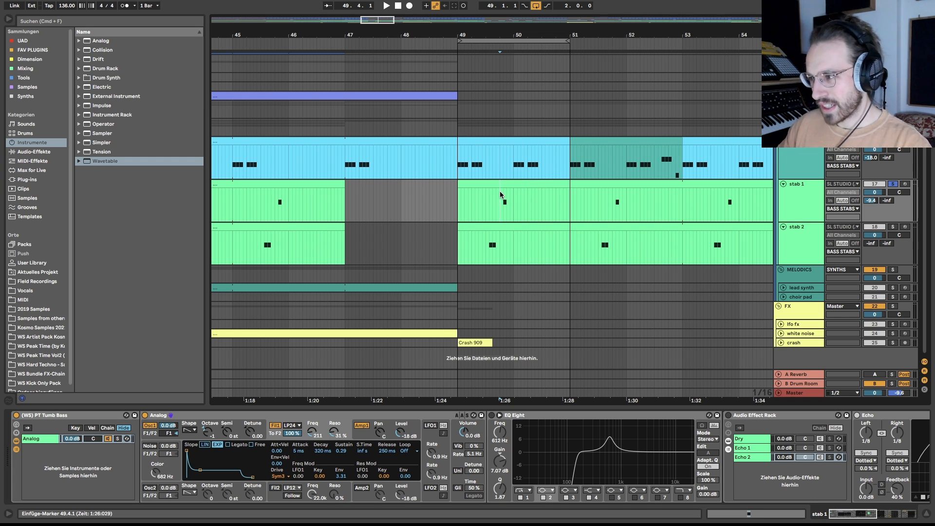
key(space)
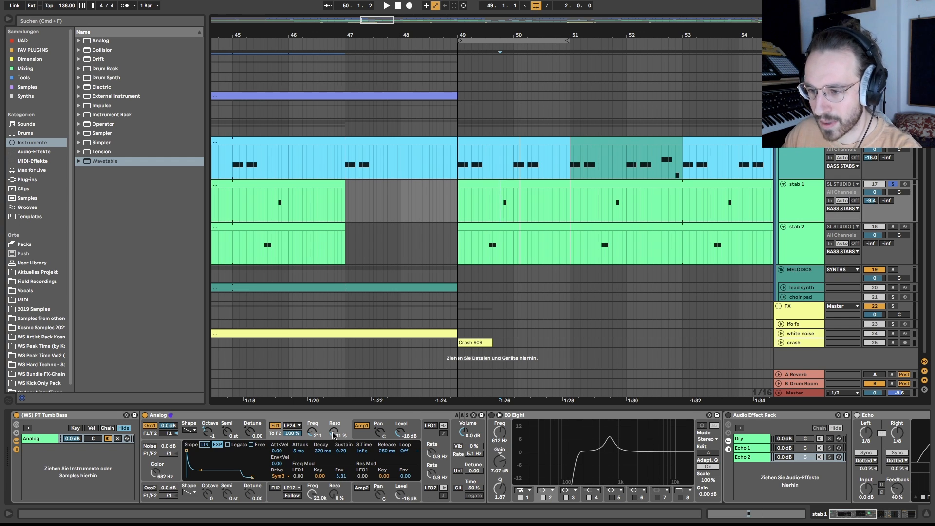
drag(333, 432, 333, 453)
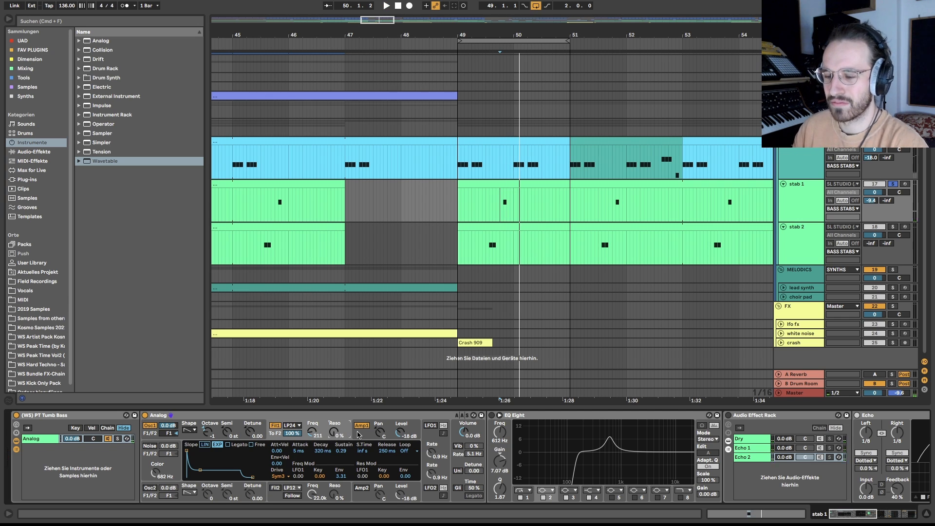
key(super+z)
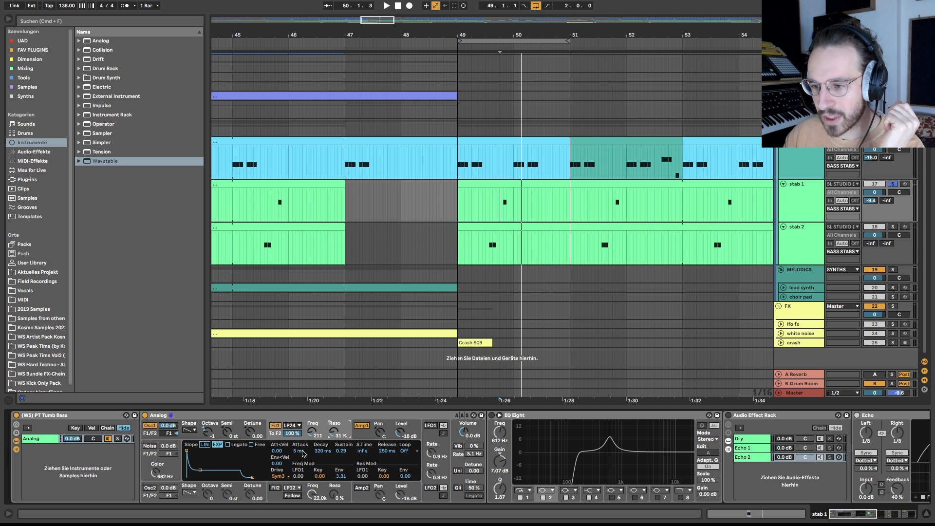
- Lengthen the B1 note in the stab 1 clip by six sixteenths to end at 50.2.1, and return to the device chain
double_click(503, 188)
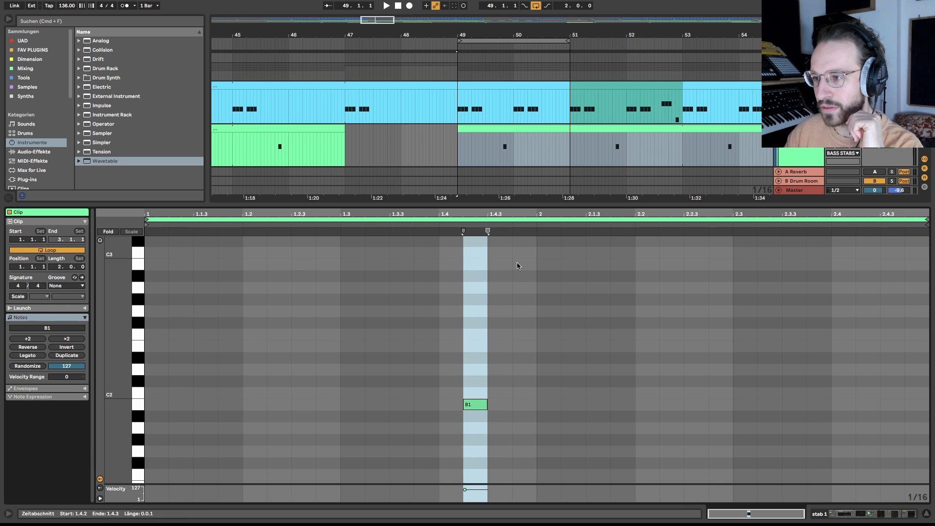
click(475, 405)
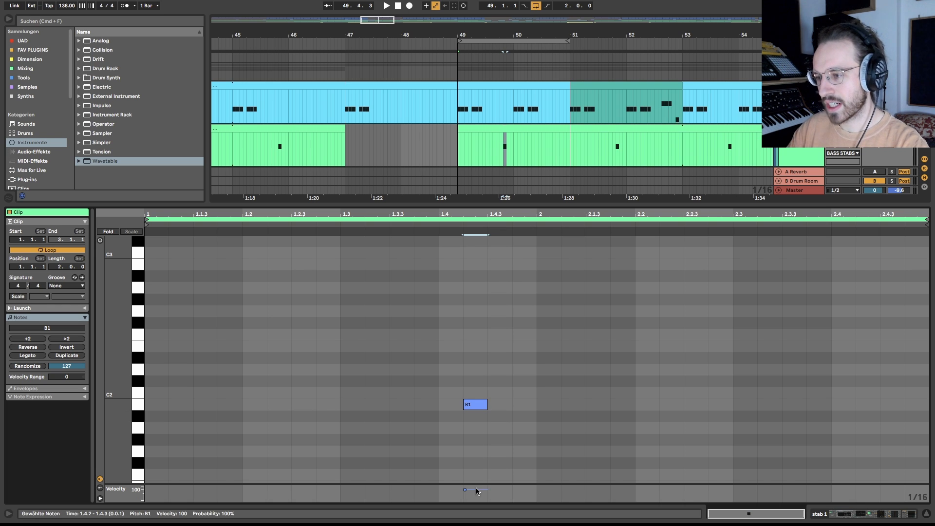
key(shift+Right)
key(shift+Right)
key(shift+Right)
key(shift+Right)
key(shift+Right)
key(shift+Right)
key(shift+Tab)
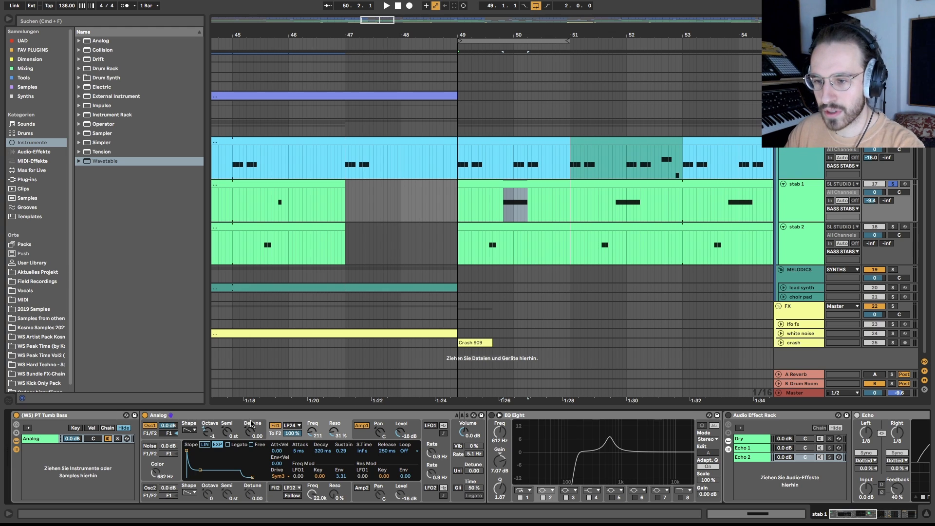
- Set Filter 1's envelope attack to 320 ms and decay to 526 ms, and play the lengthened stab
drag(299, 452, 325, 451)
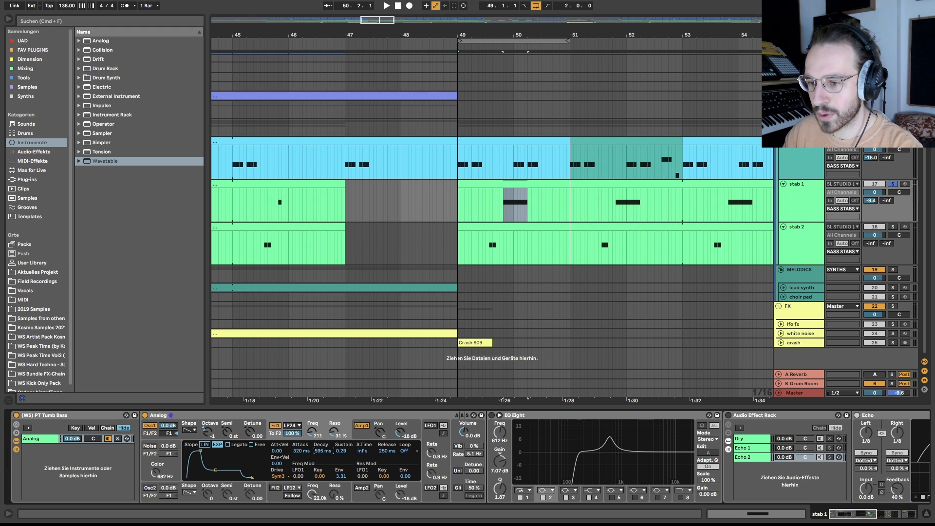
key(space)
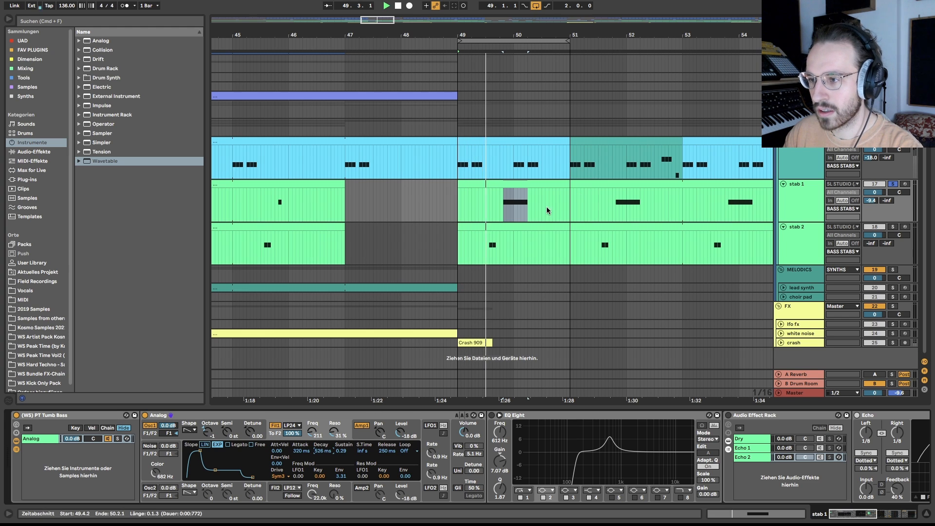
key(space)
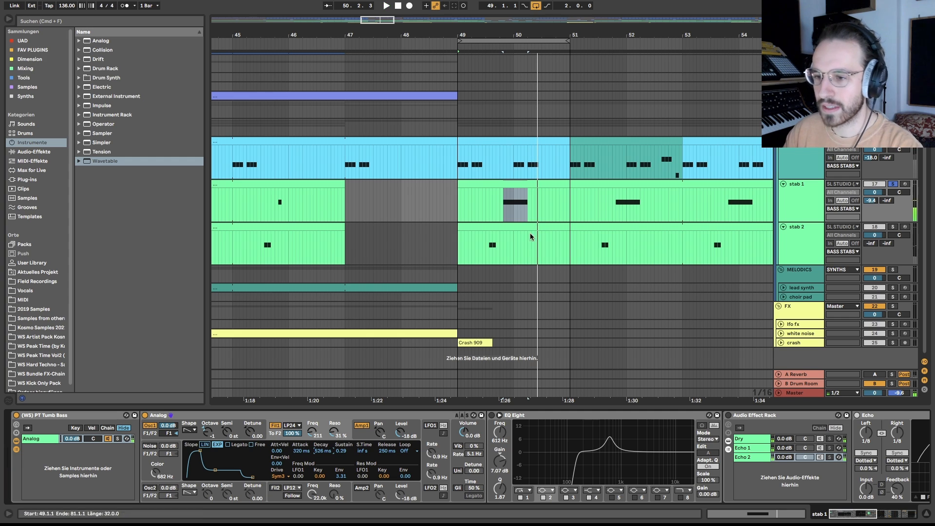
- Undo the Filter 1 envelope changes and the lengthening of the B1 note
key(super+z)
key(super+z)
key(super+z)
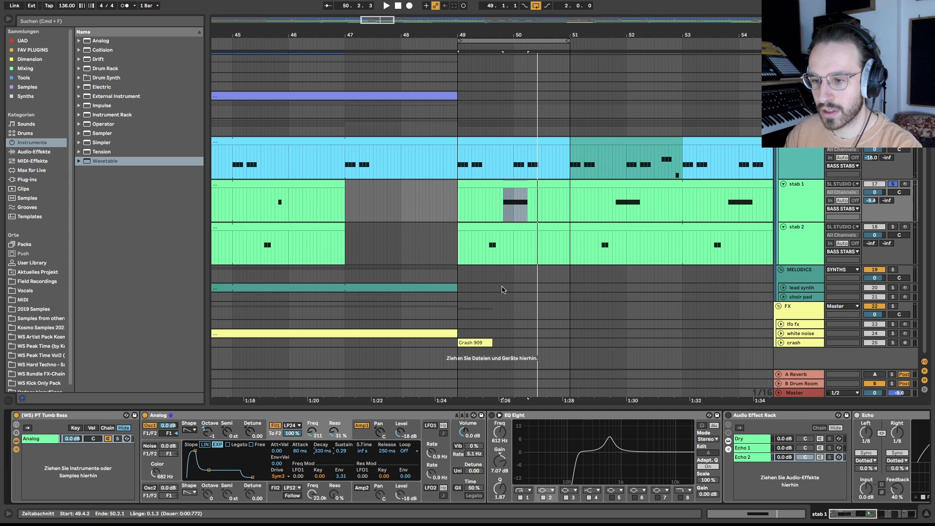
key(super+z)
key(super+z)
key(super+z)
key(super+z)
key(super+z)
key(super+z)
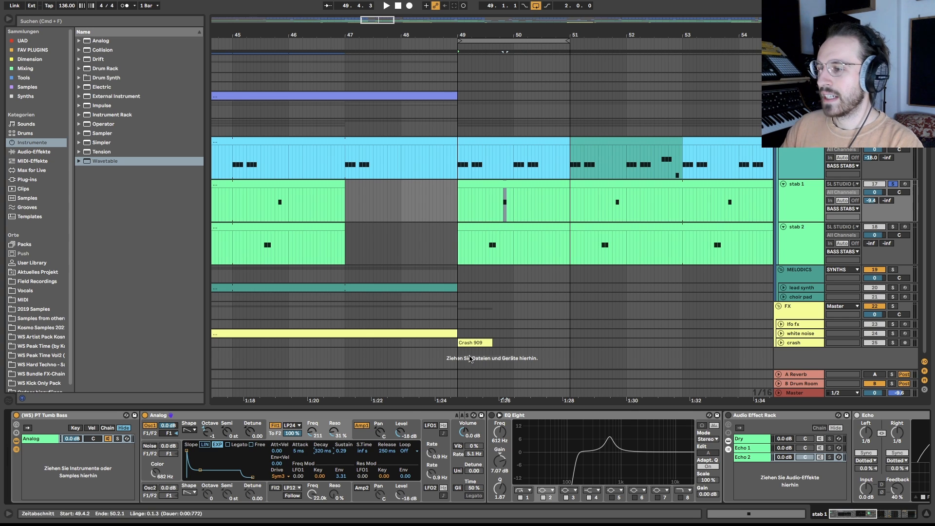
- Reactivate EQ Eight on stab 1 and select its low-cut band 1
scroll(390, 432, right, 5)
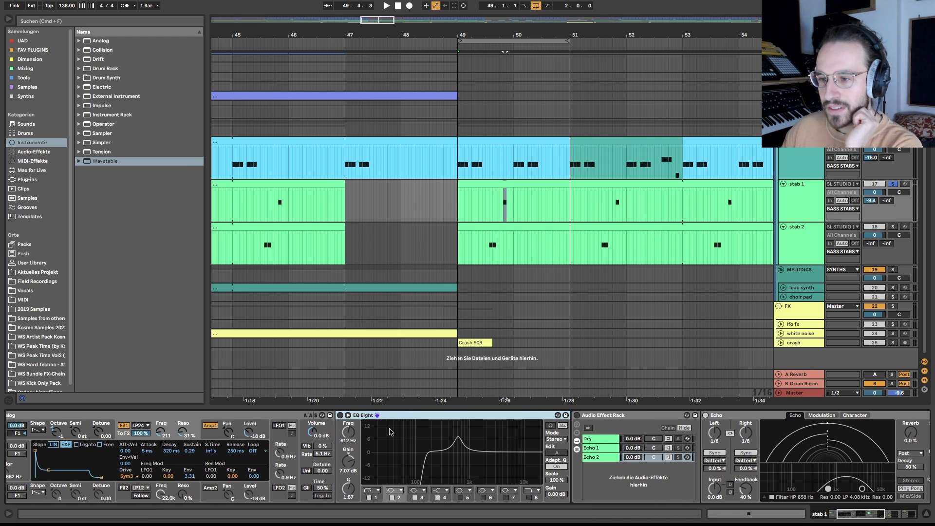
click(340, 415)
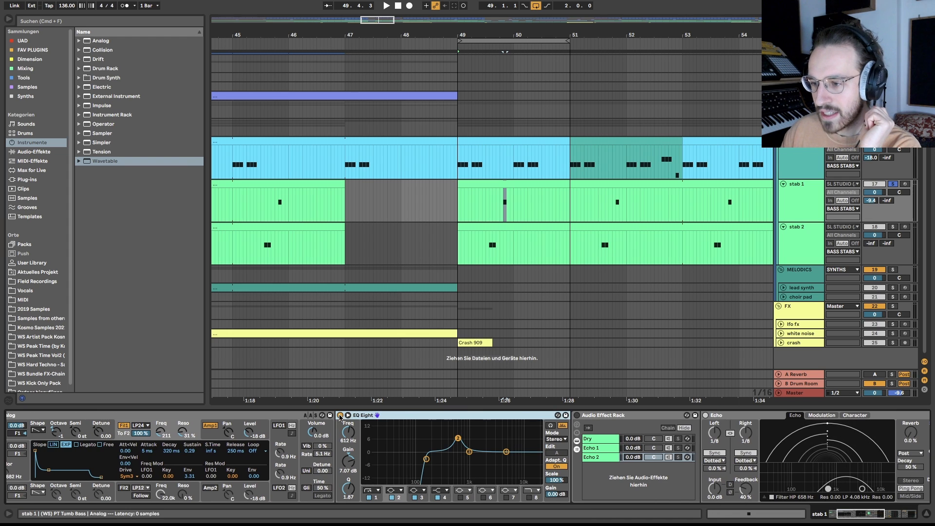
click(426, 459)
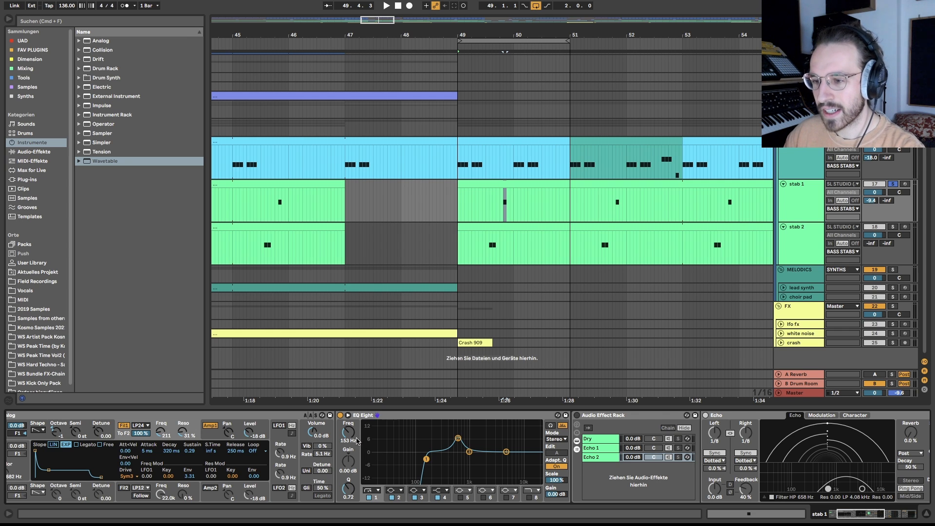
- Unsolo stab 1, select the bass track at bar 49 and play the arrangement from there
scroll(478, 254, up, 5)
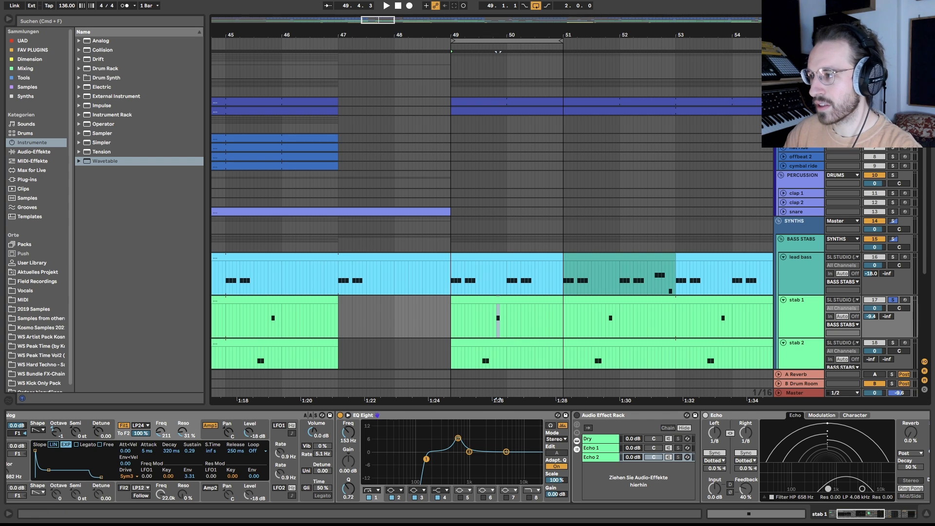
key(s)
click(462, 111)
key(space)
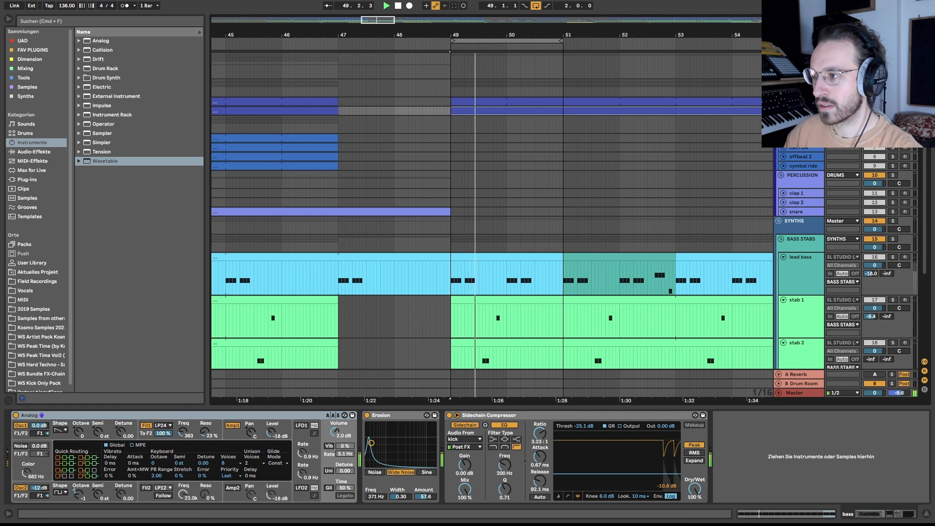
- Solo stab 1 and play its stab note from just before the end of bar 49
scroll(853, 249, down, 3)
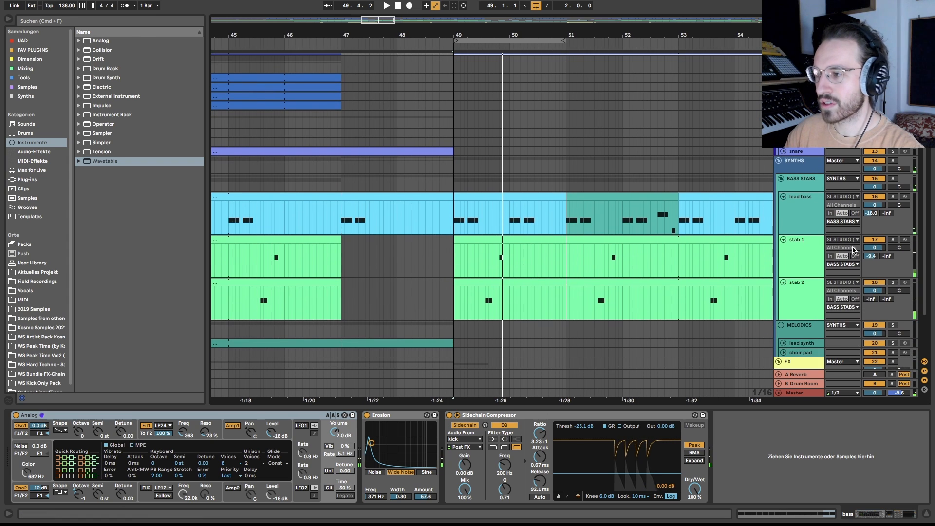
click(498, 266)
key(s)
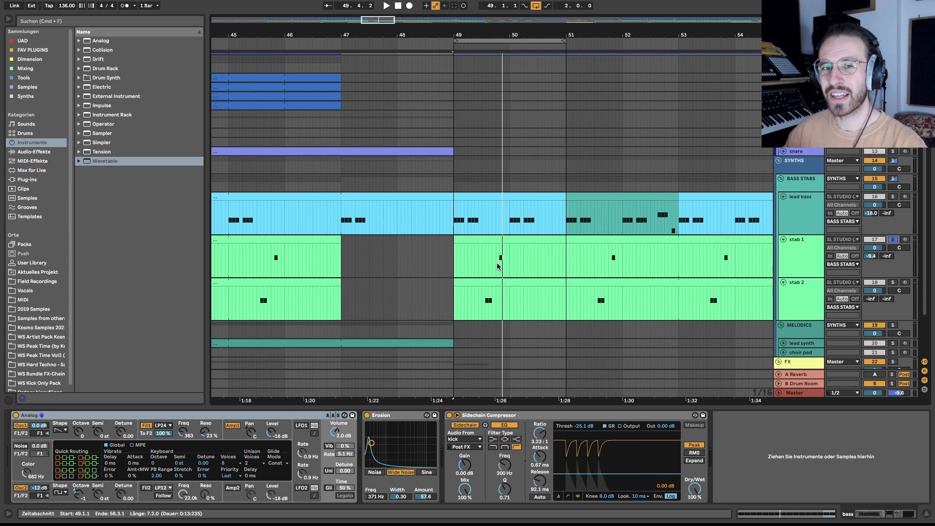
click(498, 265)
key(space)
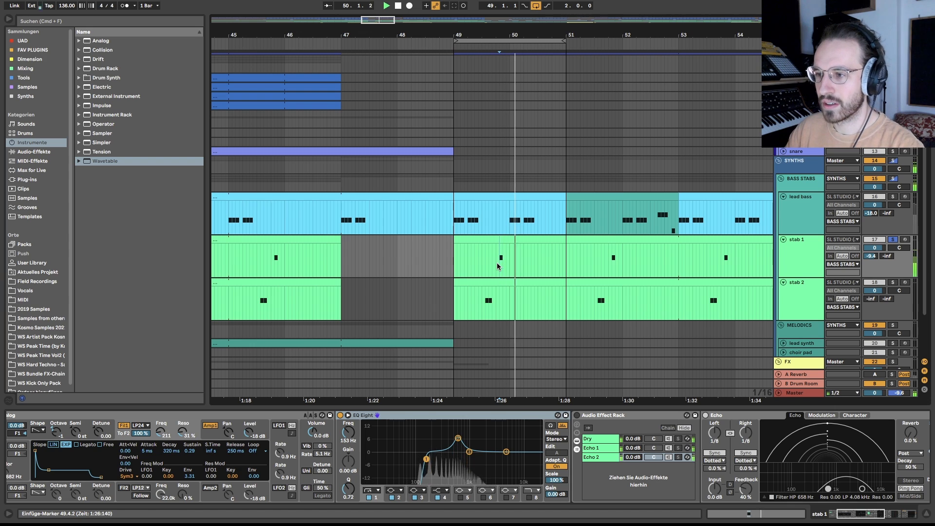
key(space)
click(493, 265)
key(space)
key(space)
- Compare stab 1 with EQ Eight's low-cut band 1 switched off and back on during playback
click(369, 498)
key(space)
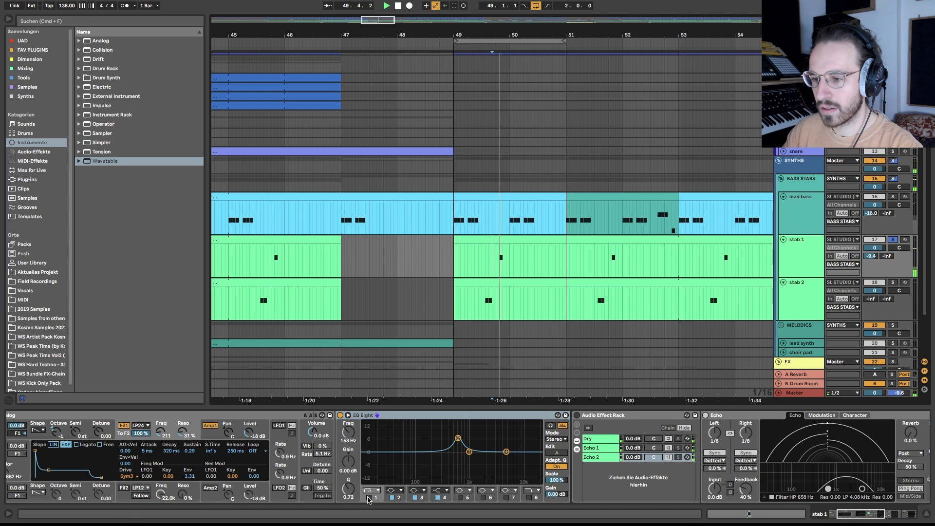
click(368, 498)
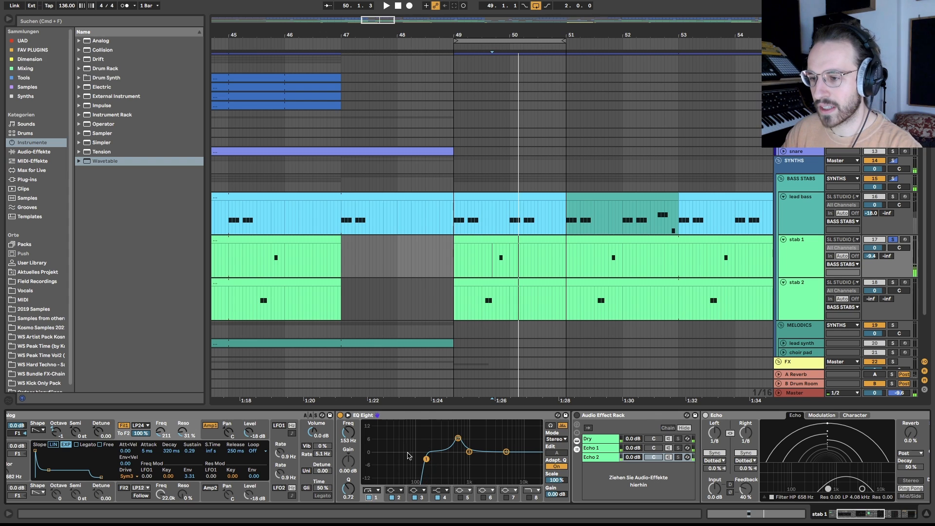
key(space)
key(space)
click(369, 498)
key(space)
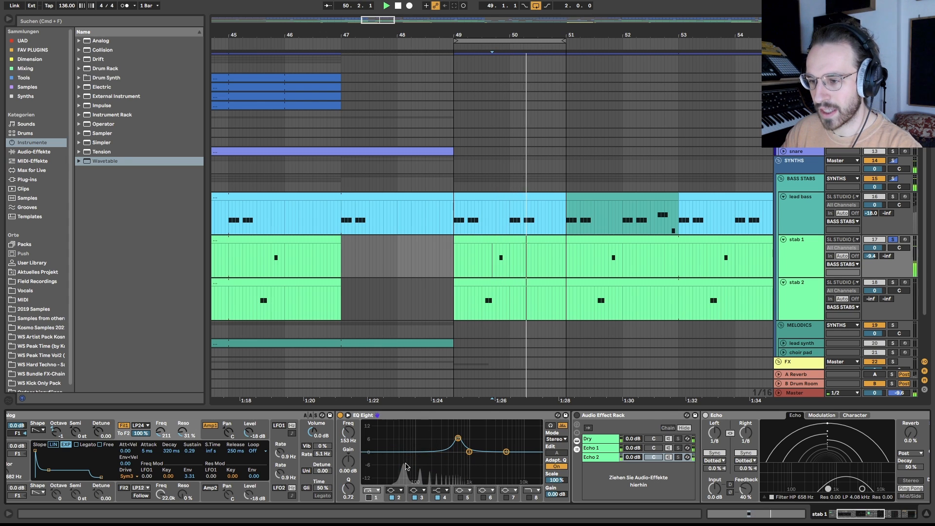
click(369, 498)
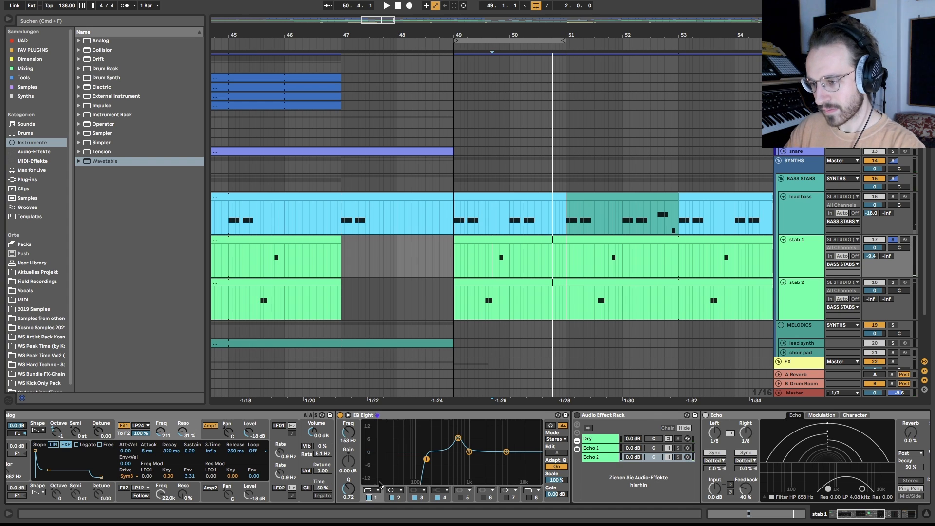
- Compare stab 1 with EQ Eight's boosted bell band 2 switched off and back on during playback
click(392, 497)
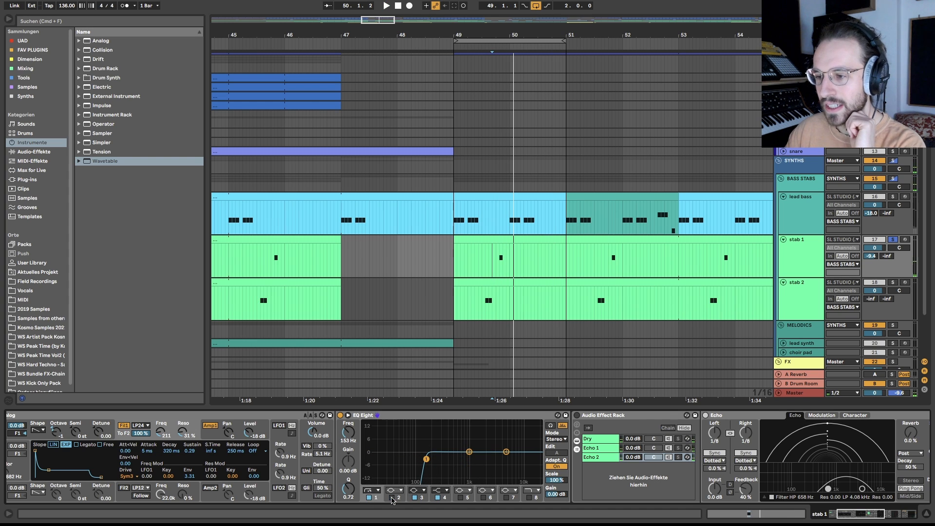
click(392, 498)
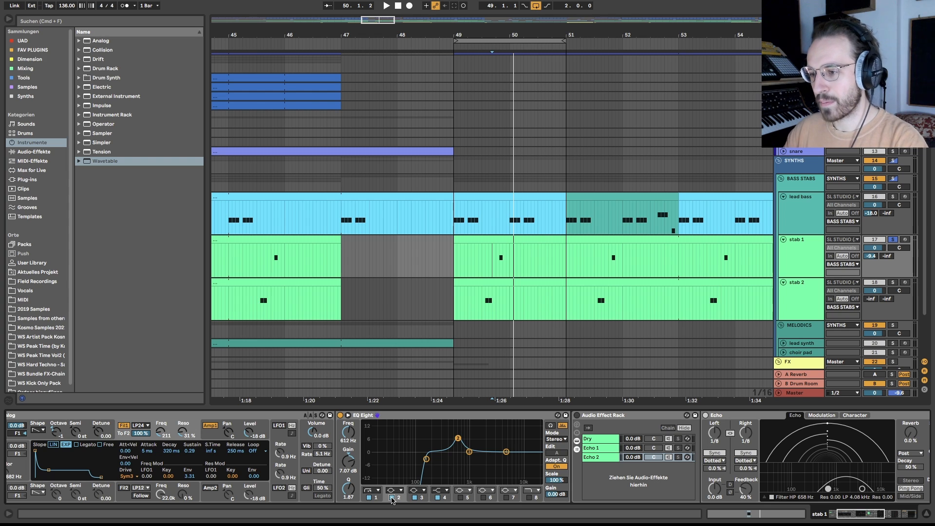
click(392, 498)
click(392, 498)
key(space)
click(392, 498)
key(space)
key(space)
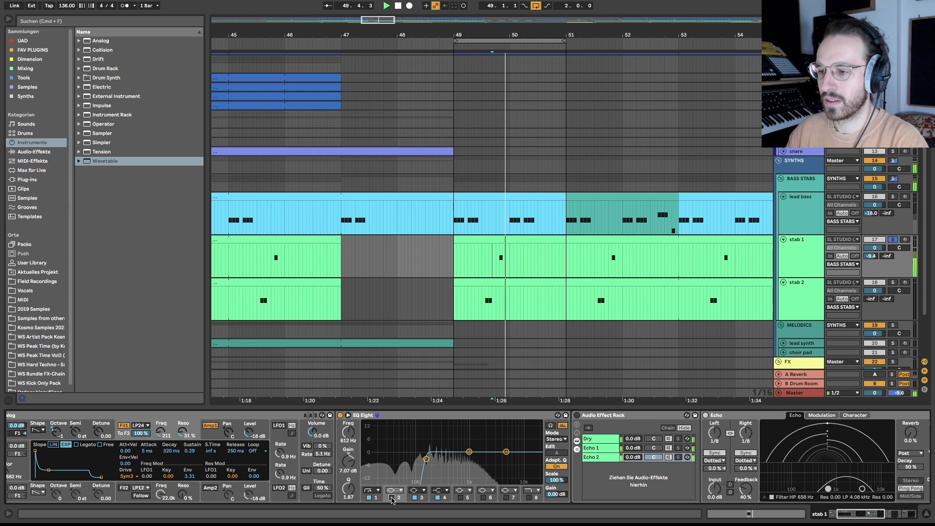
key(space)
click(392, 498)
key(space)
key(space)
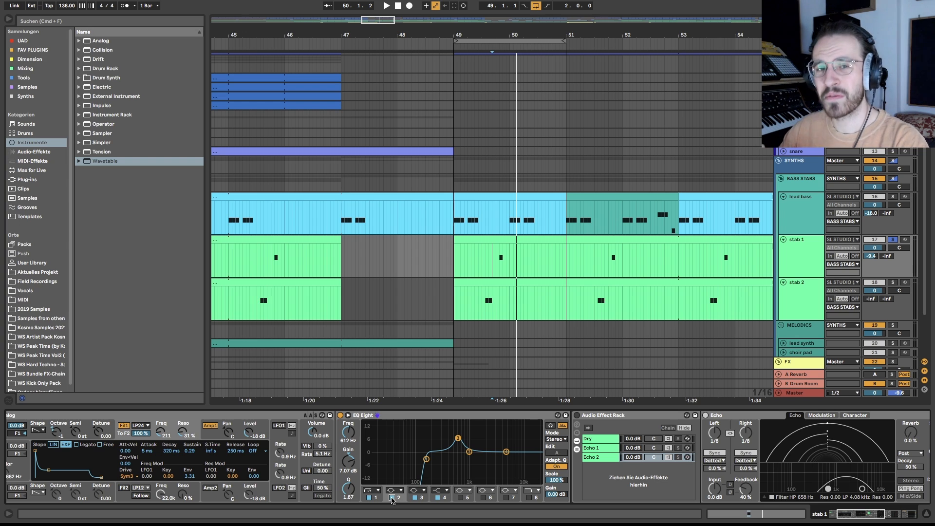
- Solo the lead bass track and play it from just before bar 49
click(496, 260)
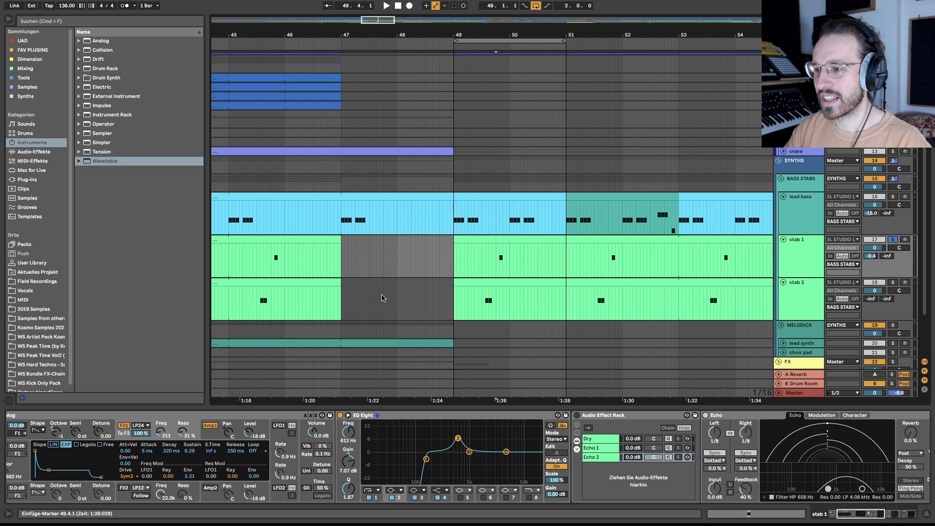
scroll(543, 175, up, 5)
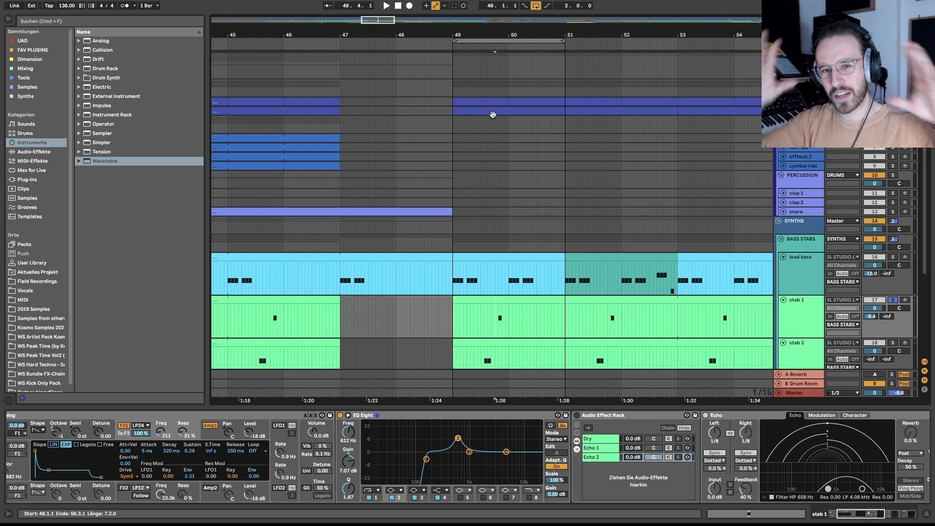
scroll(493, 114, down, 6)
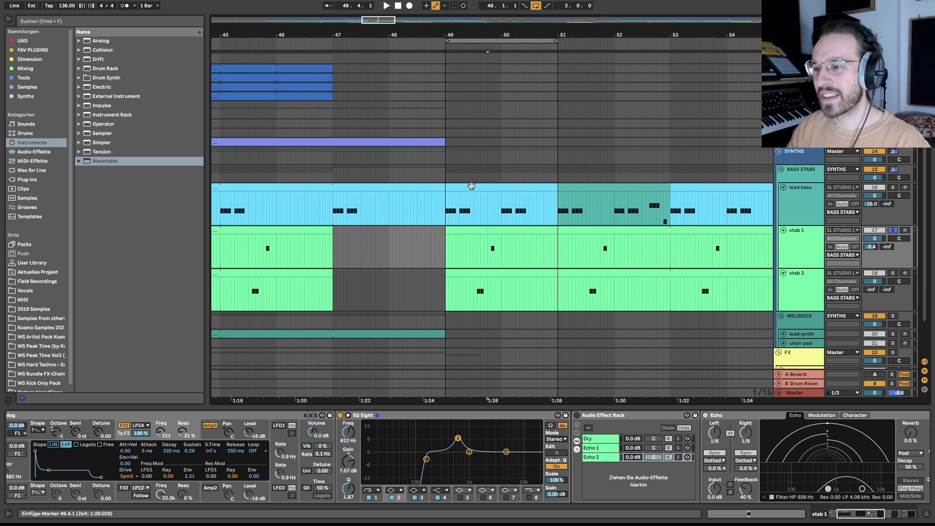
click(442, 204)
click(890, 189)
key(space)
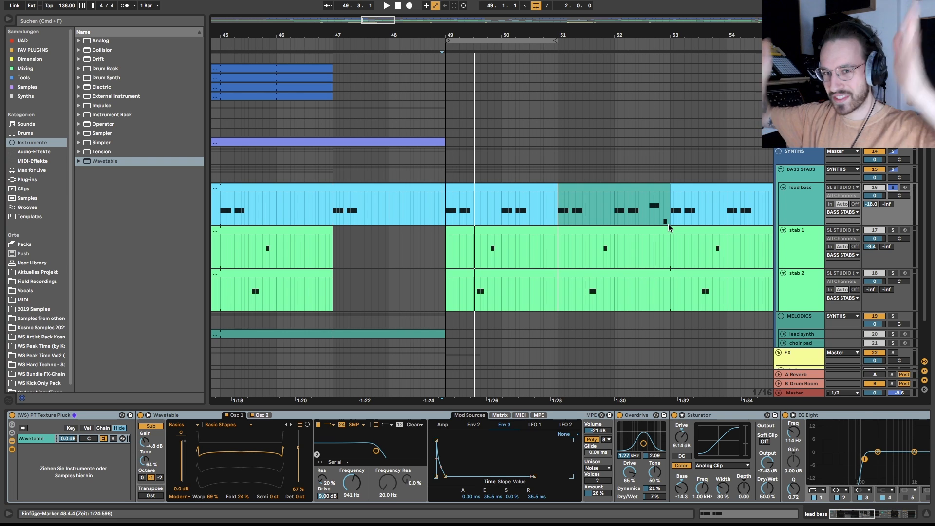
- Place the insert marker at 49.4.1 on stab 1 and solo that track instead of lead bass
click(484, 250)
click(473, 297)
click(492, 247)
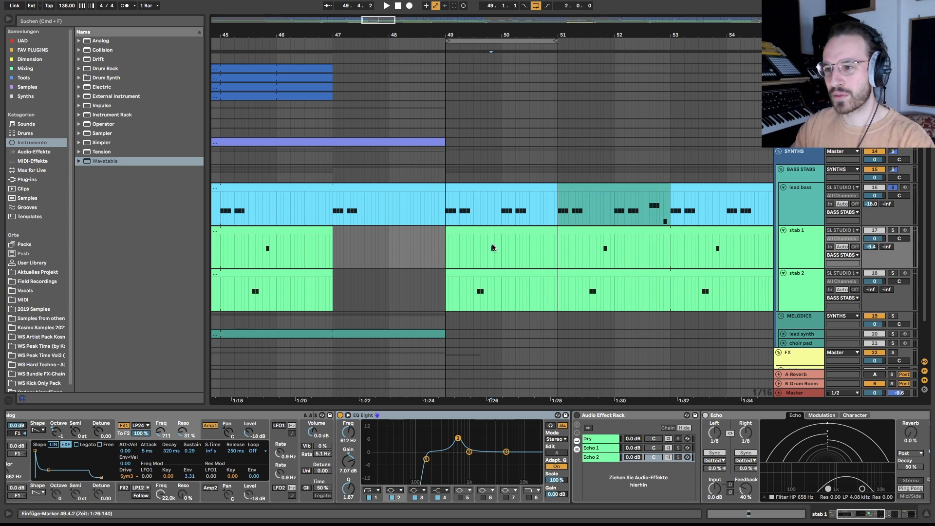
drag(491, 250, 499, 250)
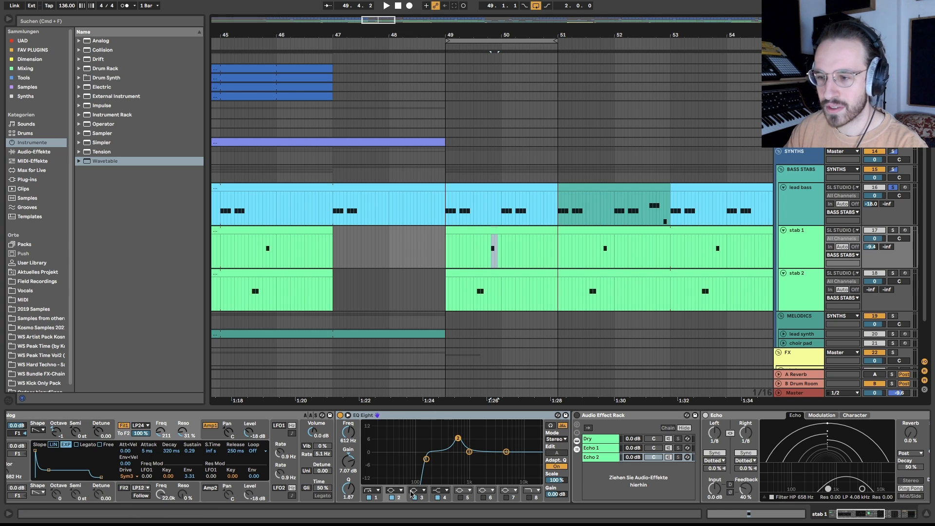
click(486, 245)
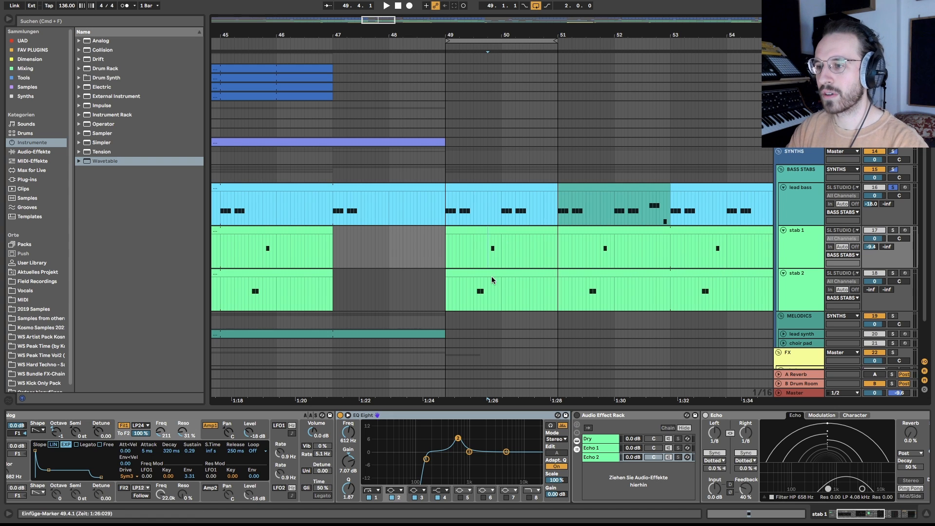
click(897, 230)
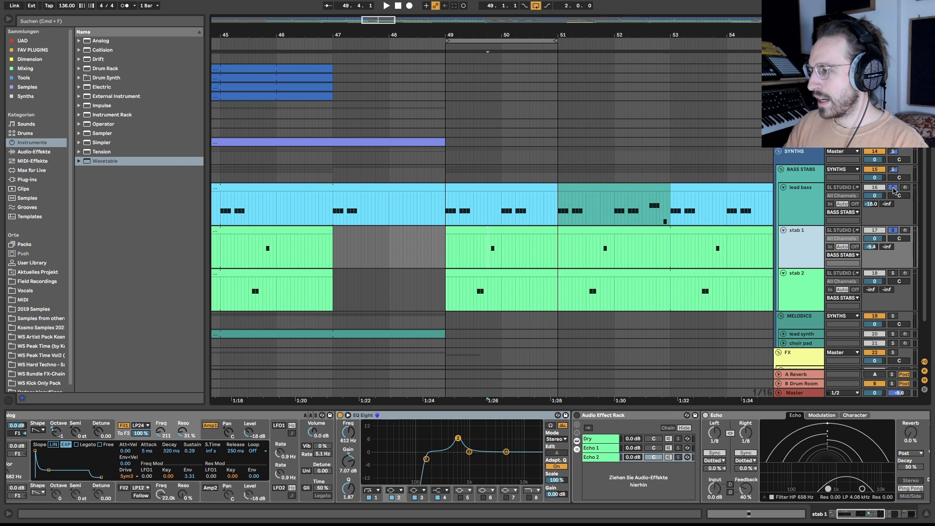
- Examine stab 1's Audio Effect Rack and the devices in its Dry and Echo 1 chains
click(621, 418)
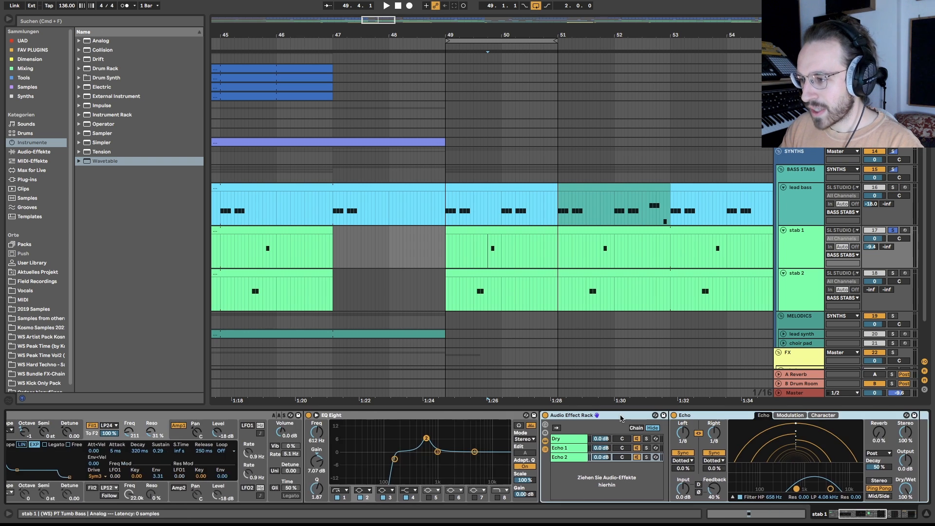
scroll(599, 428, right, 11)
scroll(464, 447, left, 15)
scroll(690, 440, right, 9)
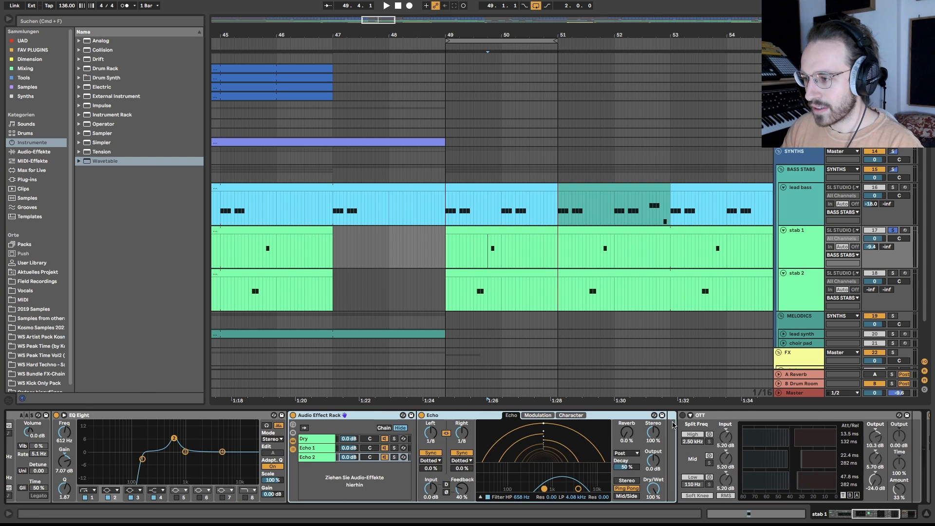
click(306, 439)
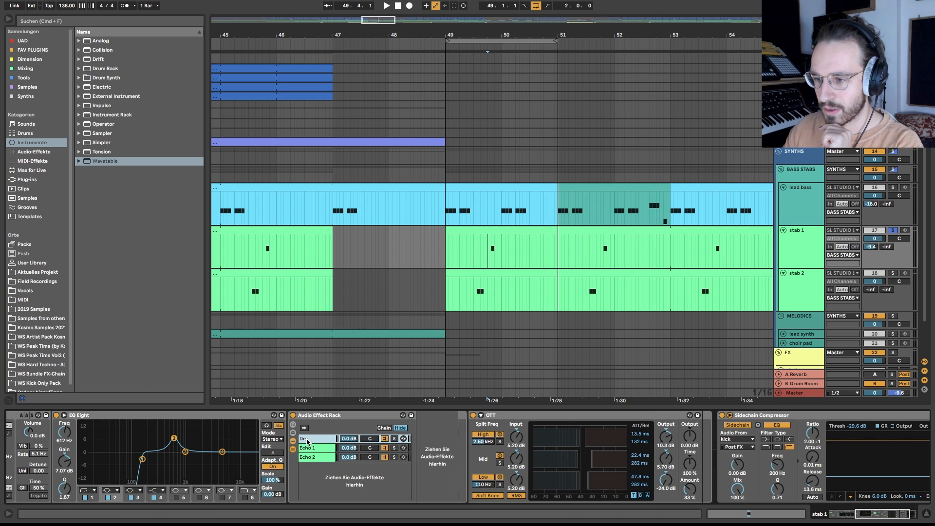
click(311, 448)
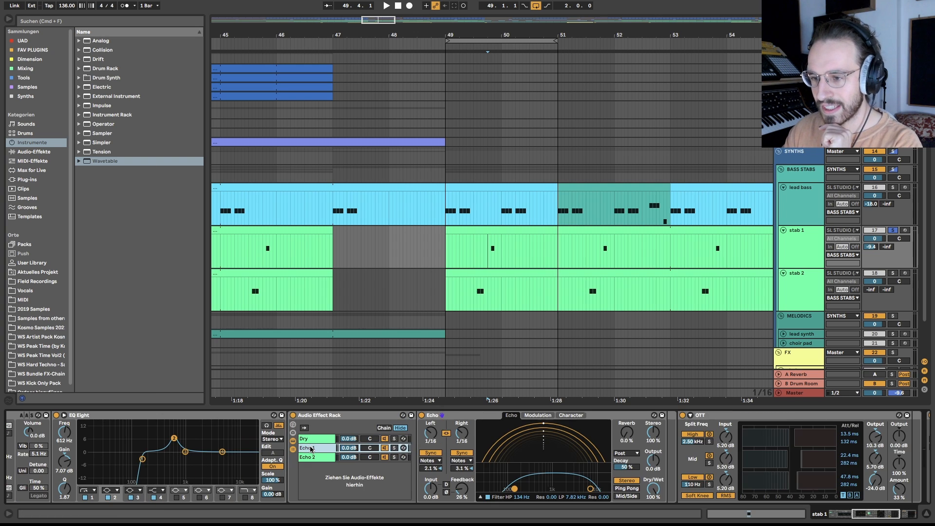
- Deactivate OTT on stab 1 and play the stab with only the rack's Echo 1 chain soloed
click(683, 416)
click(394, 449)
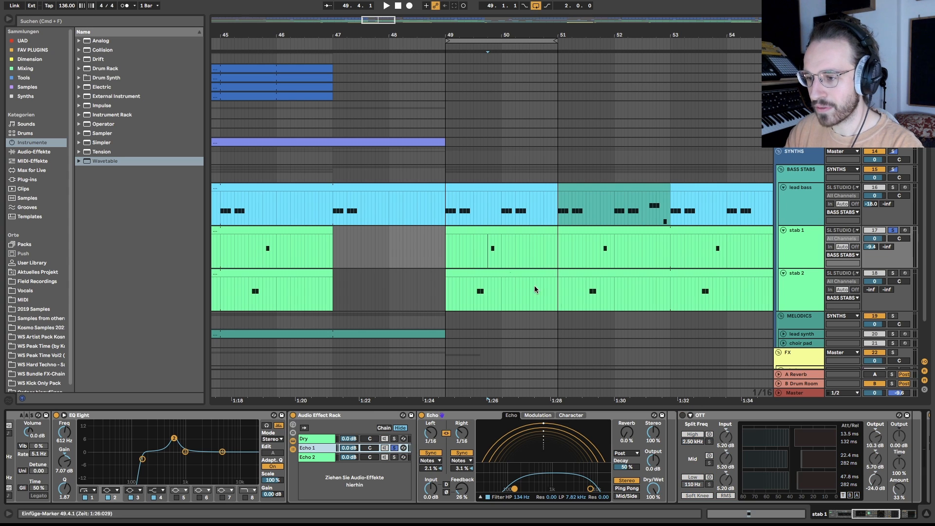
key(space)
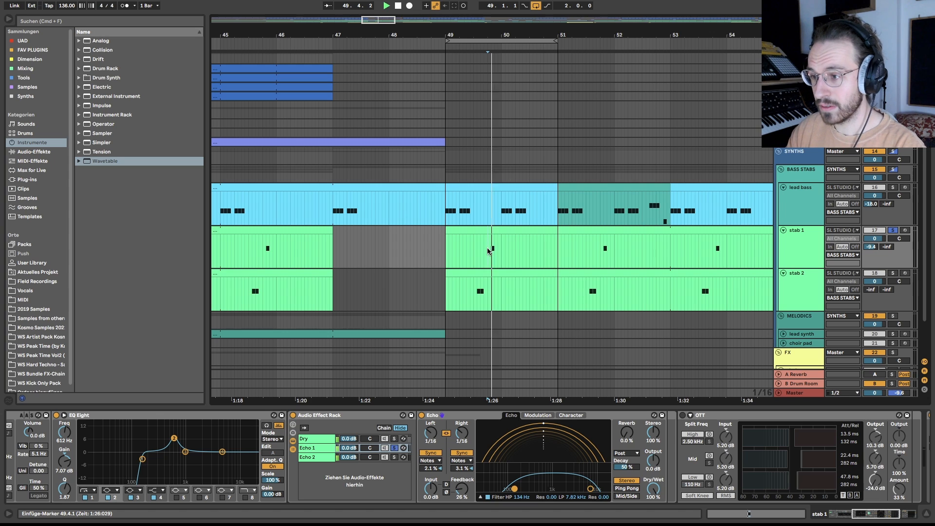
- Audition the rack's chains by soloing Dry alone, Dry together with Echo 1, and finally Echo 2 alone
click(395, 439)
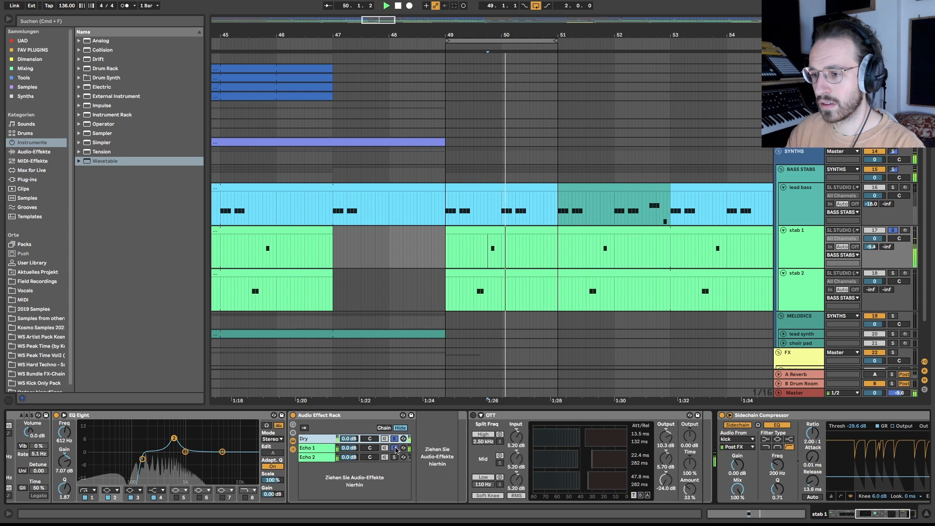
click(394, 448)
click(395, 448)
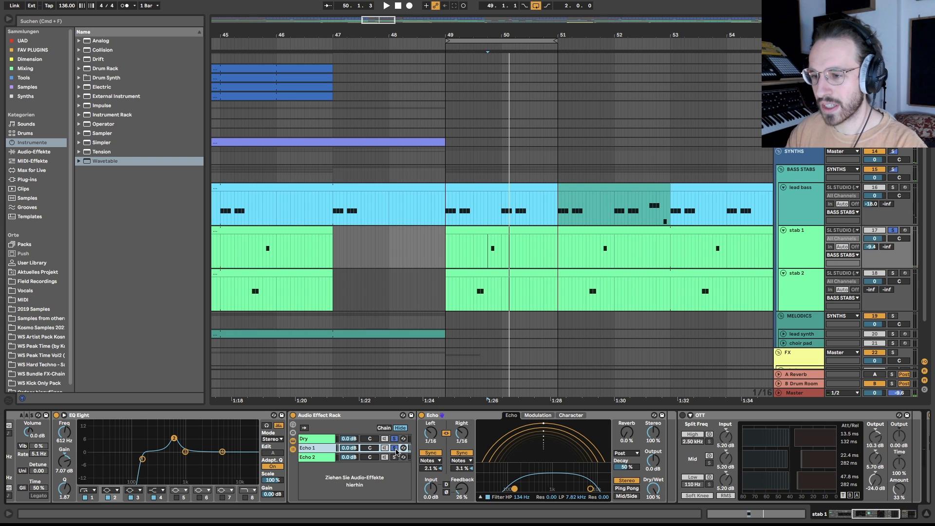
click(394, 457)
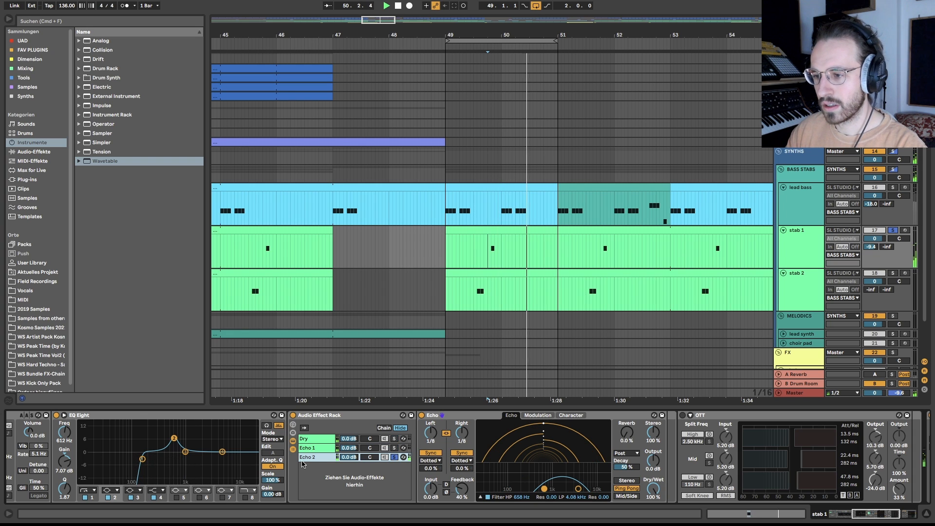
key(space)
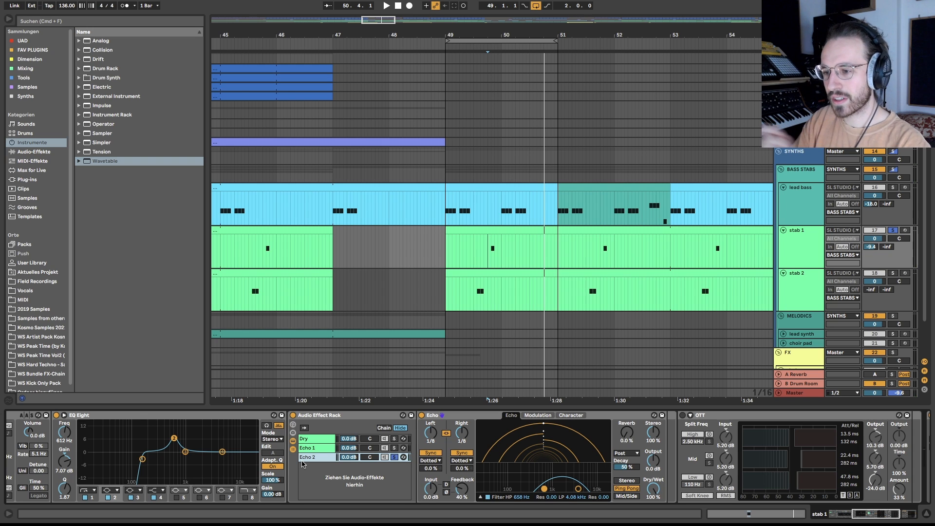
key(space)
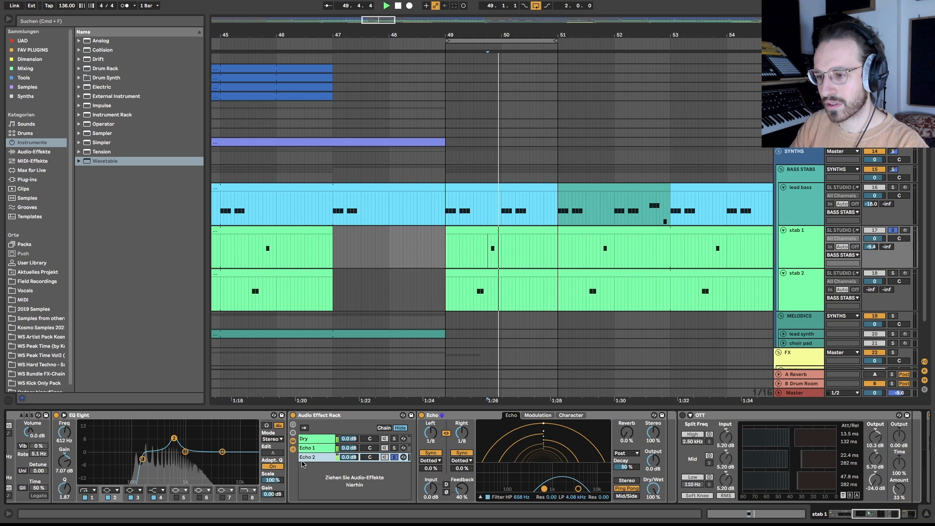
- Reactivate OTT and play the stab with Echo 2 soloed, then with Echo 1 soloed alongside it
click(682, 415)
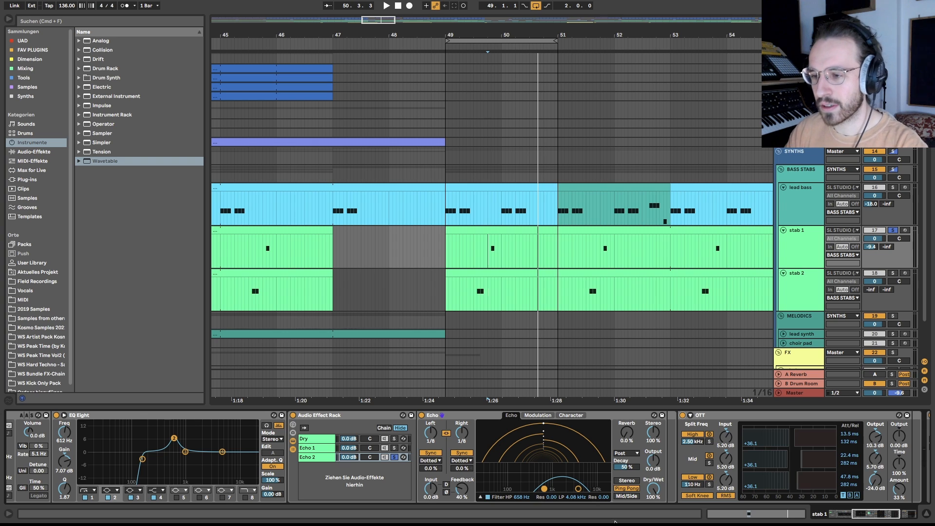
key(space)
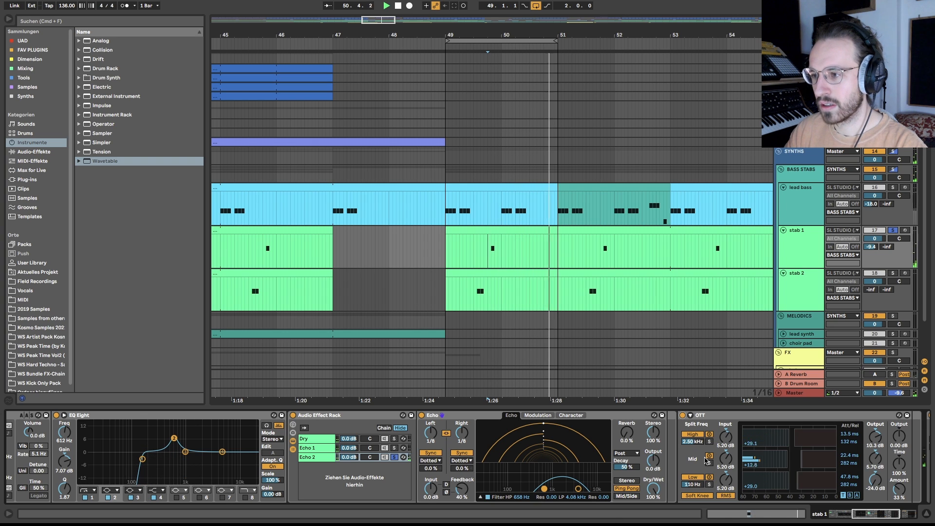
key(space)
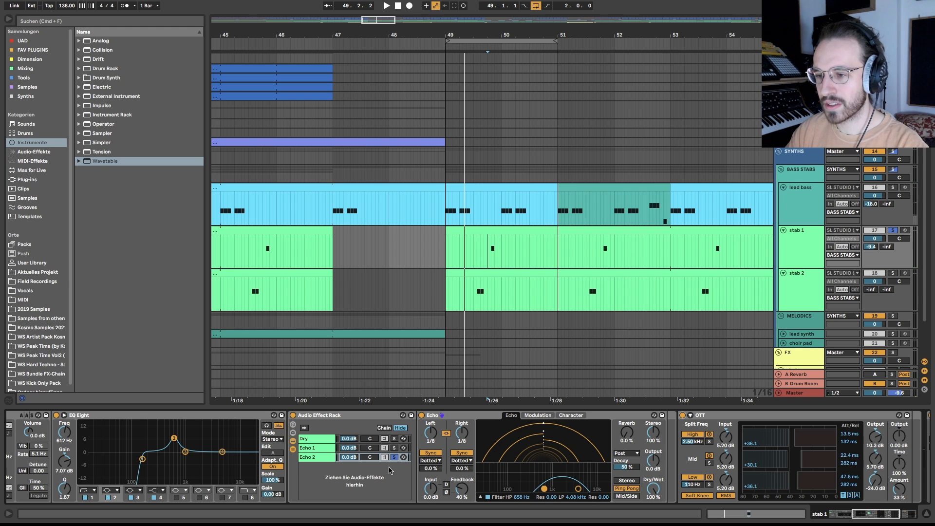
click(397, 451)
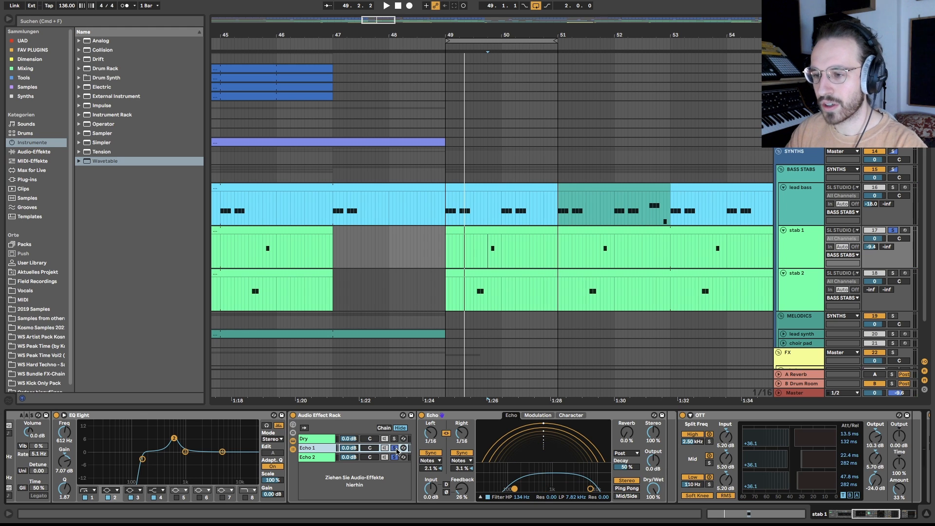
key(space)
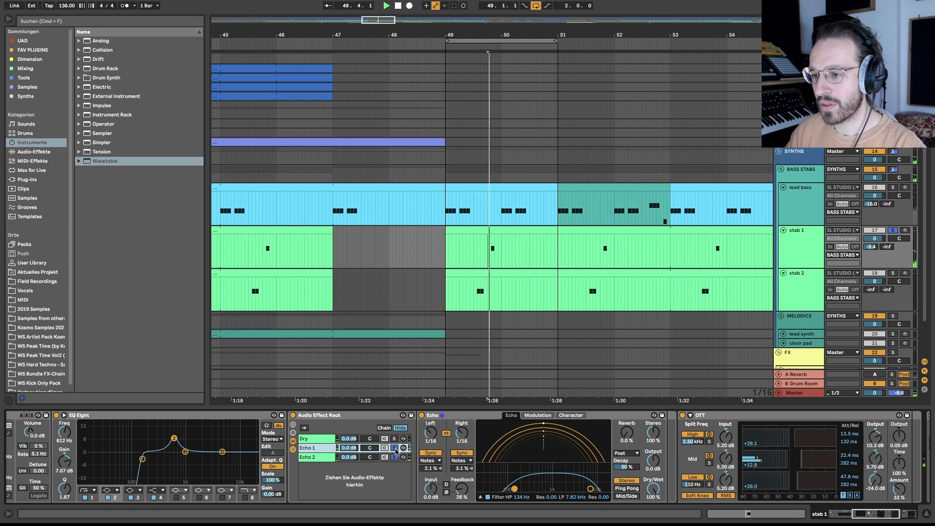
- Stop playback, clear the chain solos in stab 1's rack and compare the devices of the Dry, Echo 1 and Echo 2 chains
key(space)
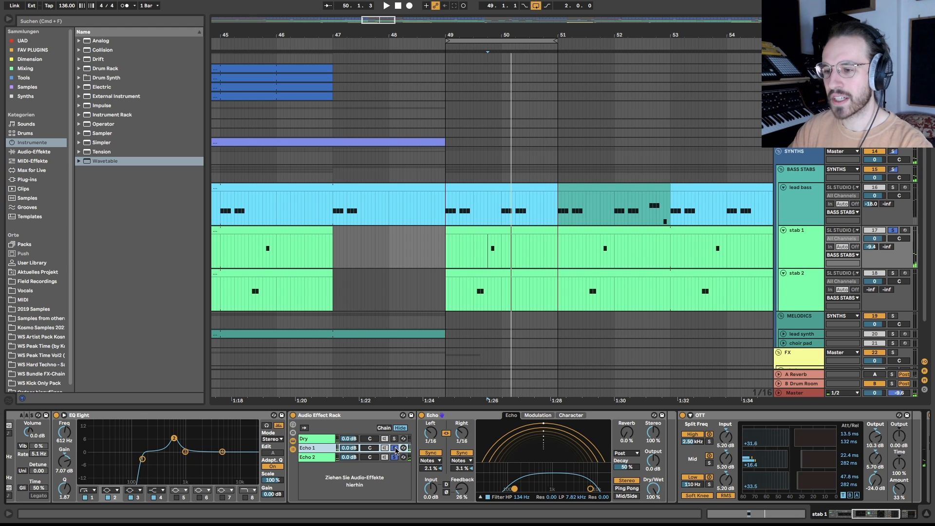
click(395, 448)
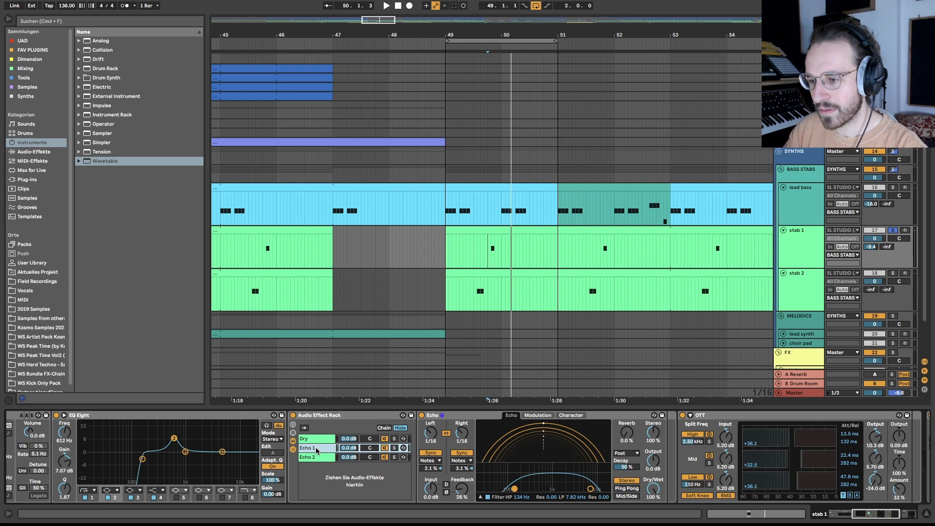
key(Down)
key(Up)
key(Up)
key(Down)
key(Down)
key(Up)
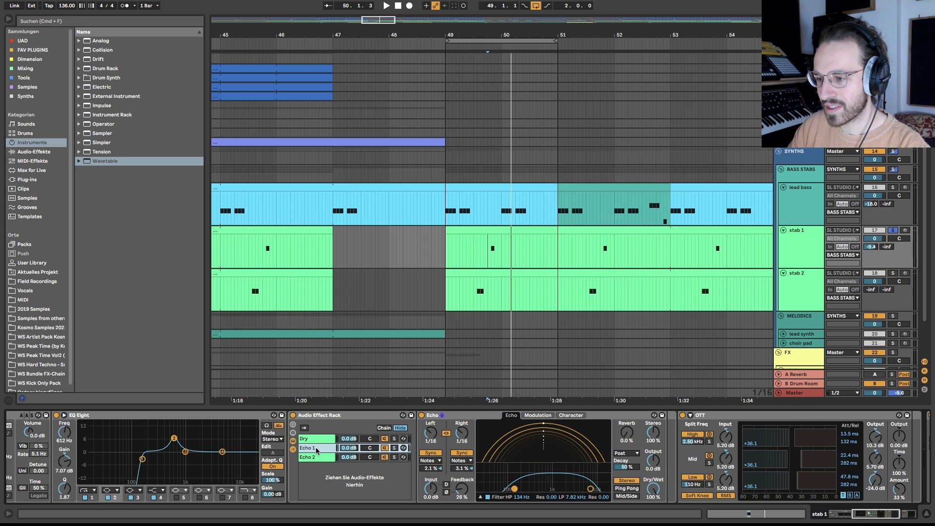
key(Up)
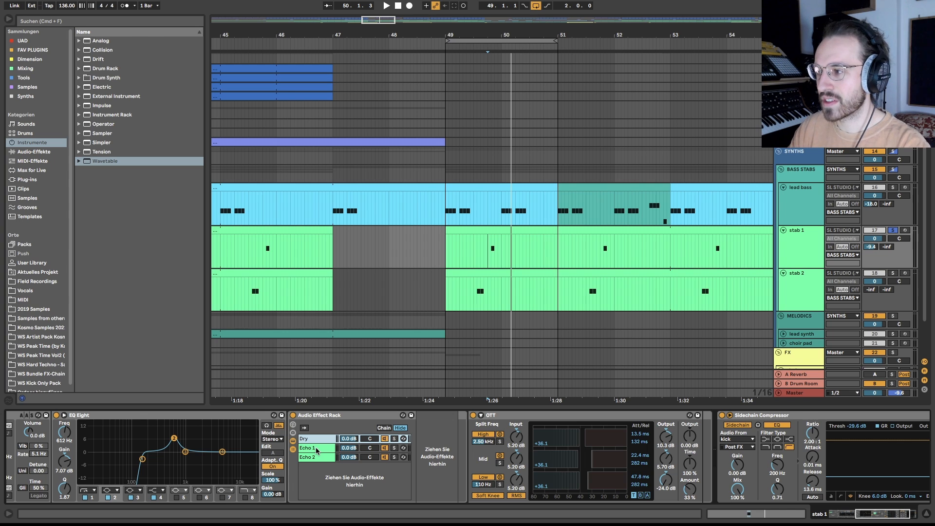
- Check the A Reverb return's devices, then play stab 1 from 49.4.1
click(799, 375)
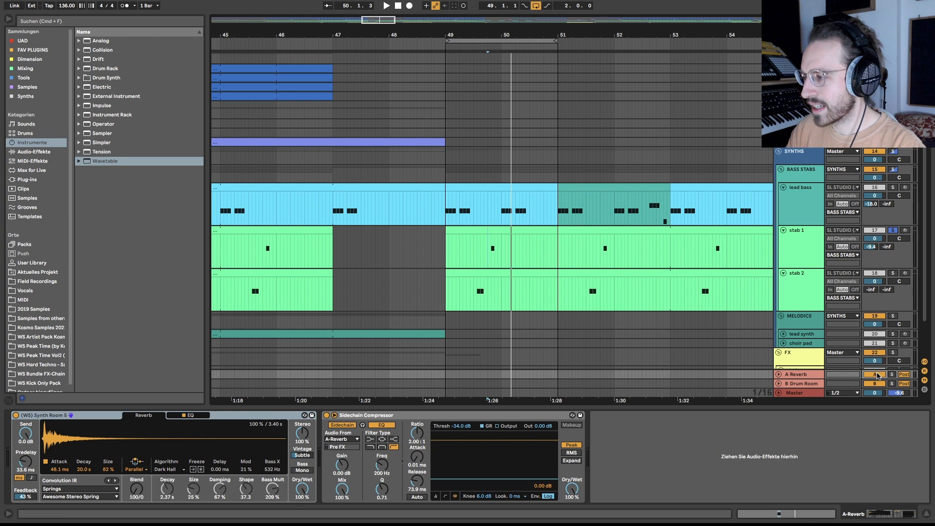
click(882, 255)
click(487, 247)
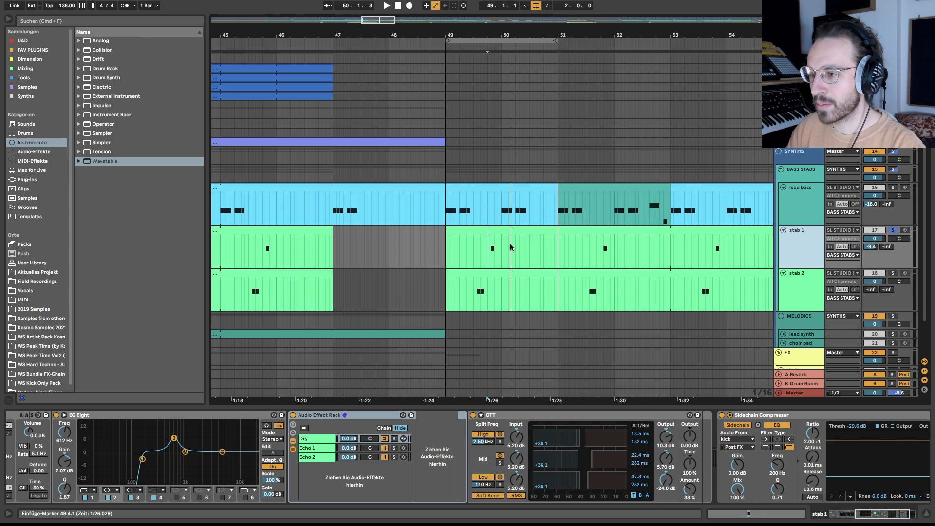
key(space)
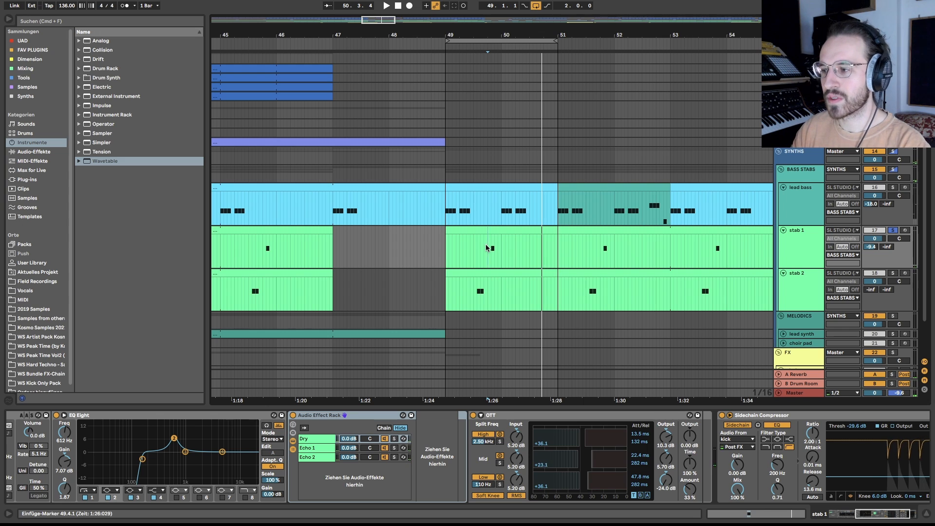
- Examine the reverb and its convolution IR settings on the A Reverb return, and play stab 1 from 49.4.1 again
click(786, 376)
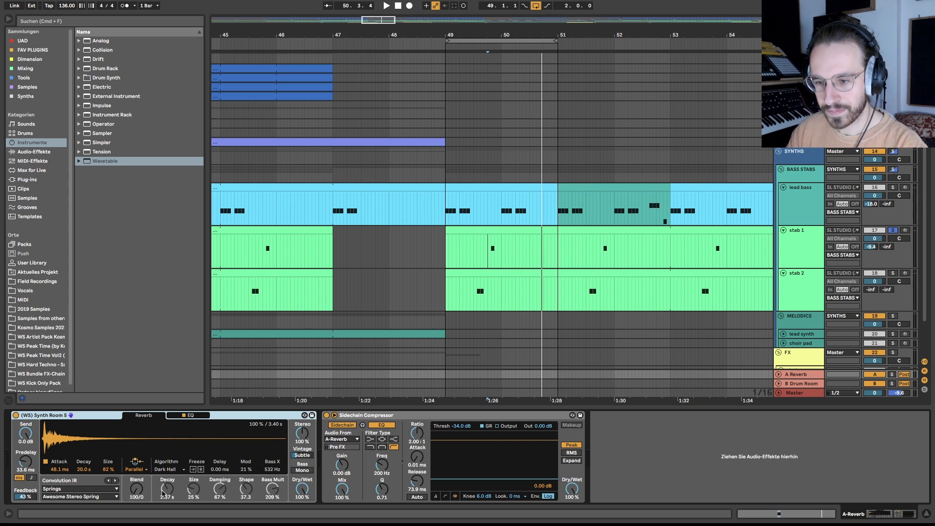
click(59, 489)
click(59, 489)
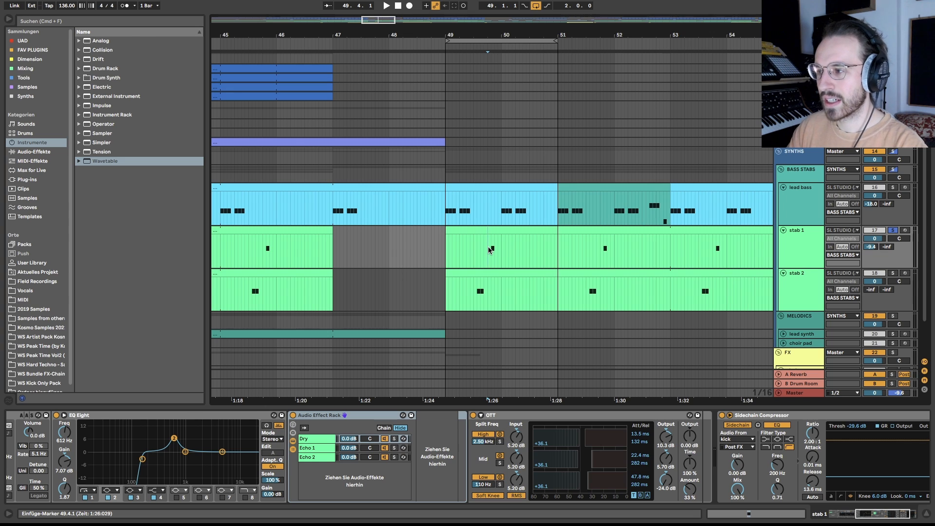
key(space)
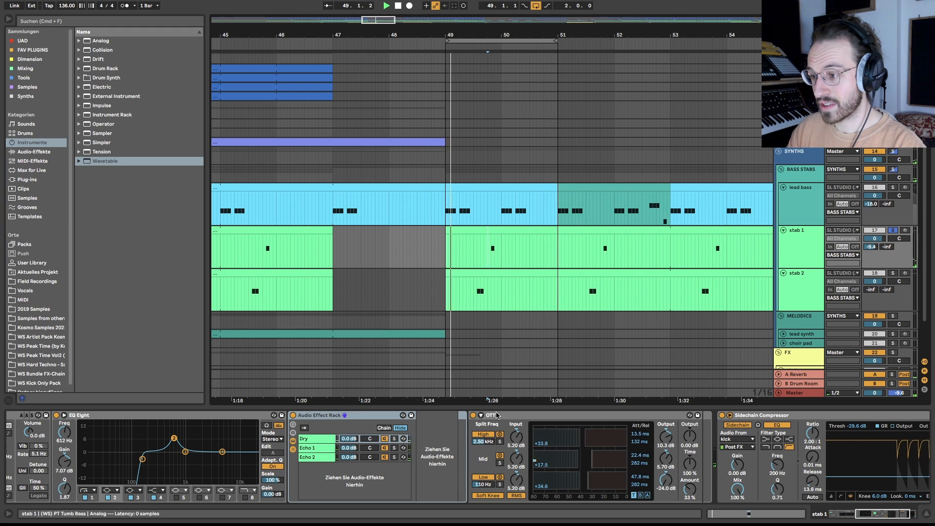
- Examine stab 1's Sidechain Compressor and the device chain on the KICK & BASS group
scroll(643, 430, right, 3)
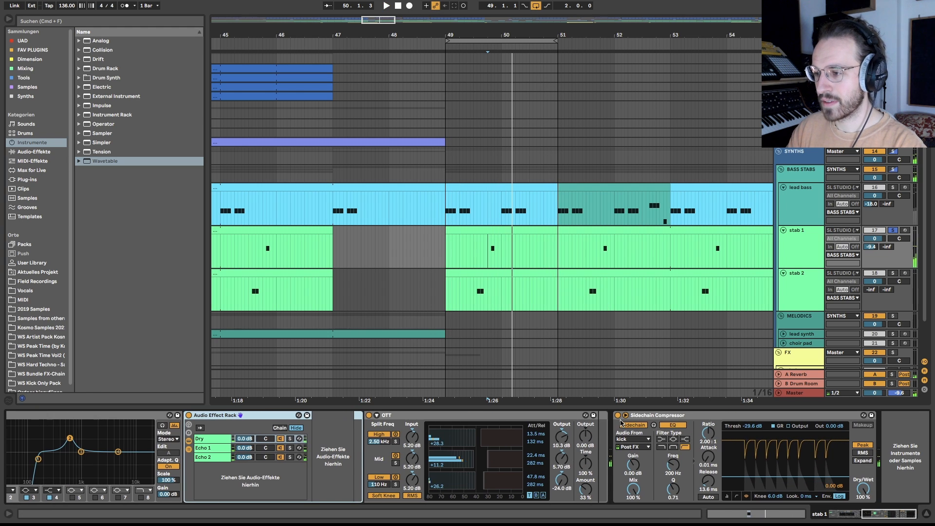
scroll(778, 221, up, 3)
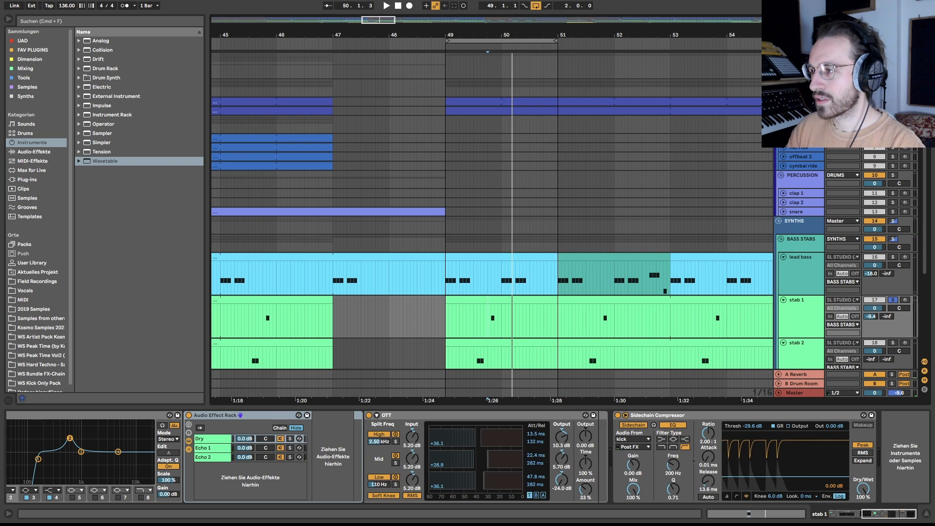
click(797, 63)
click(799, 84)
scroll(574, 247, down, 4)
scroll(575, 250, down, 2)
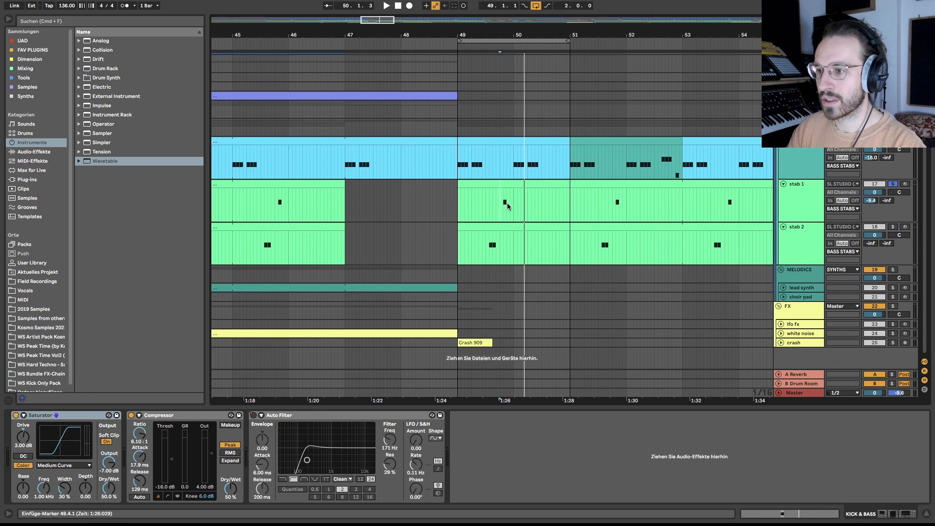
- Play stab 1 from 49.4.1, then solo stab 2 instead and play it from 49.3.1
click(503, 201)
key(space)
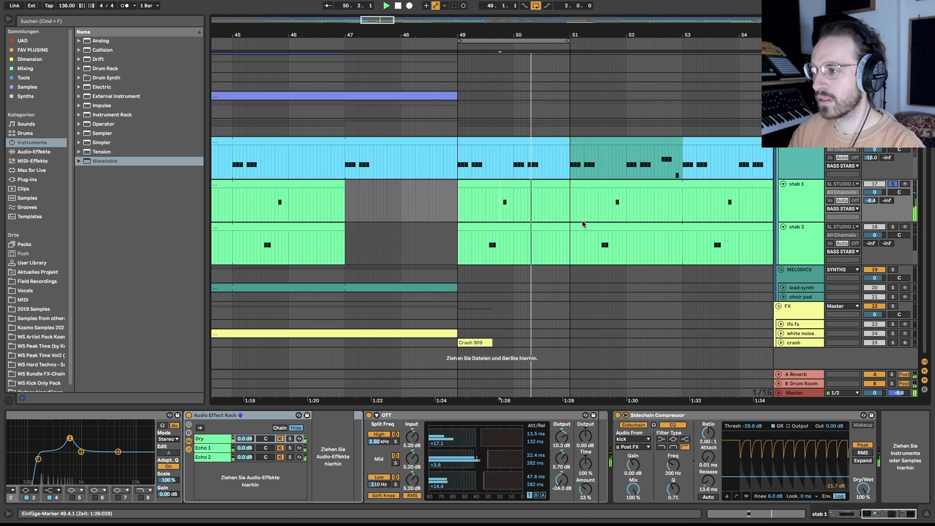
click(893, 227)
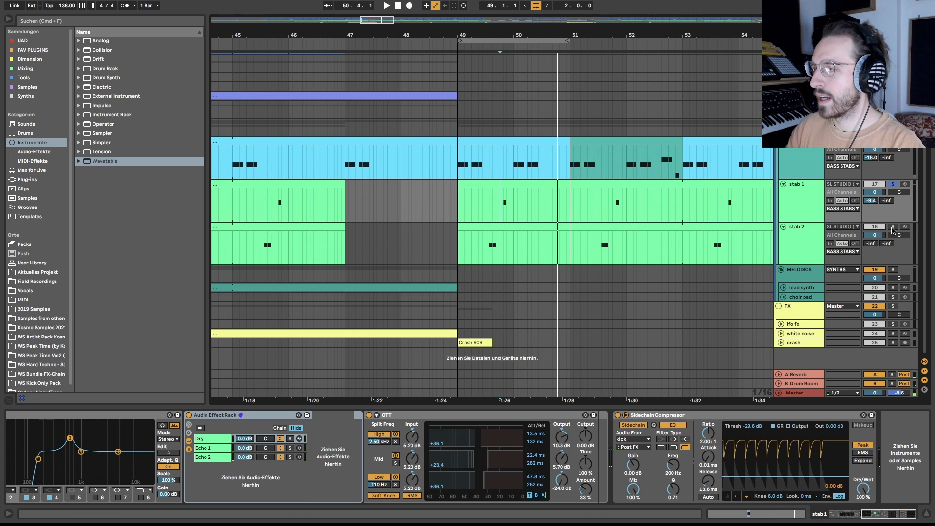
click(484, 239)
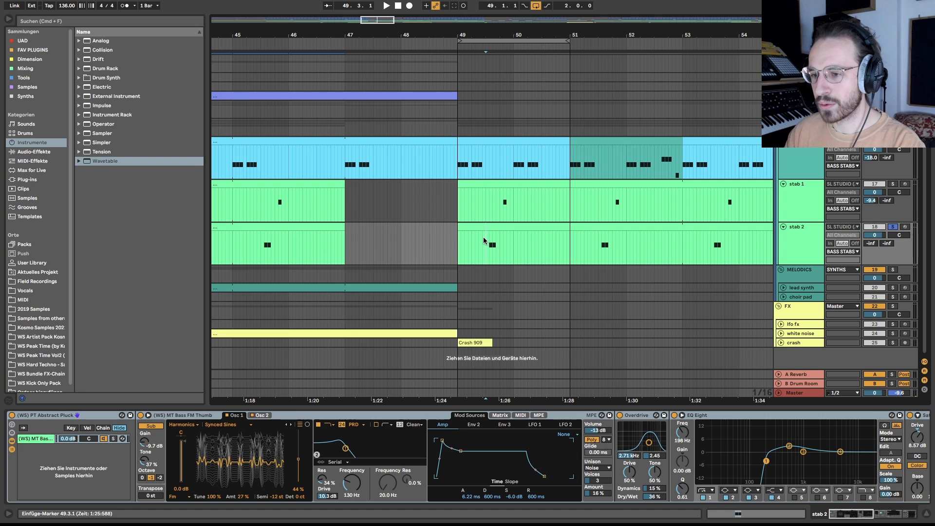
key(space)
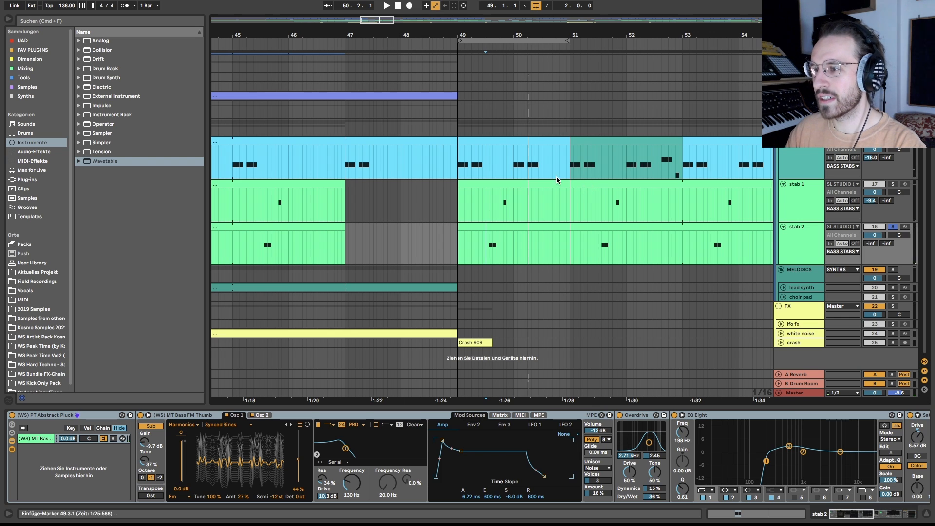
- Play the lead bass from 49.1.1 and bring in stab 2 and stab 1 by soloing them alongside it
click(802, 142)
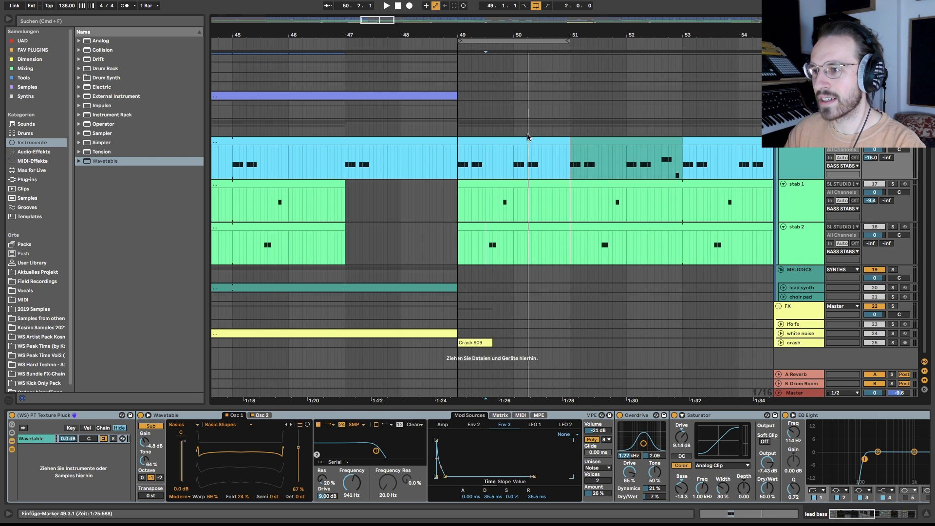
click(457, 155)
key(space)
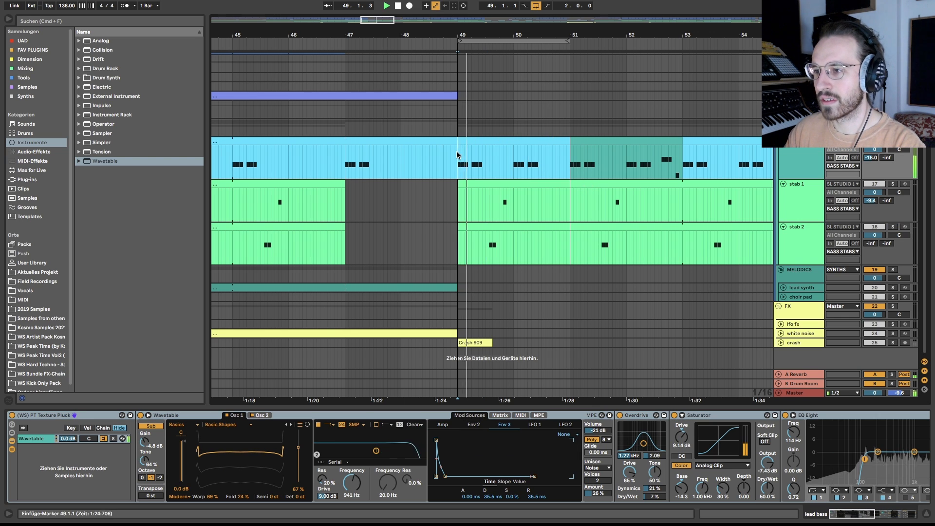
click(893, 227)
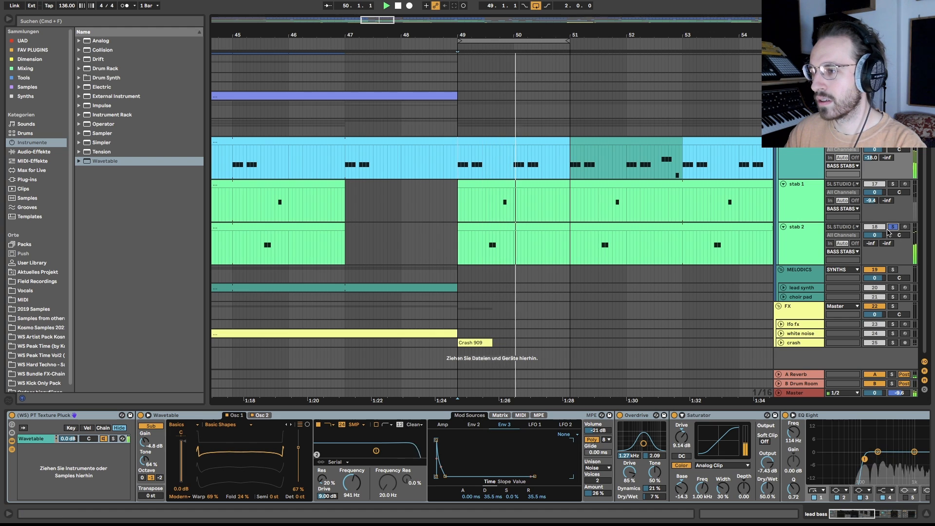
click(894, 184)
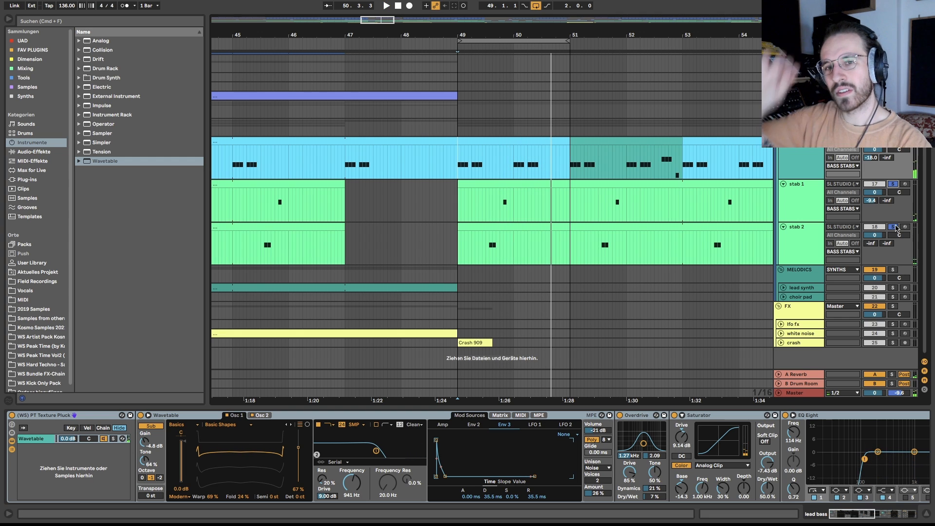
key(space)
- Loop the section from 49.3.1 to 50.1.1 of the stab 2 clip, with stab 2 soloed
click(483, 241)
drag(484, 241, 513, 242)
key(super+l)
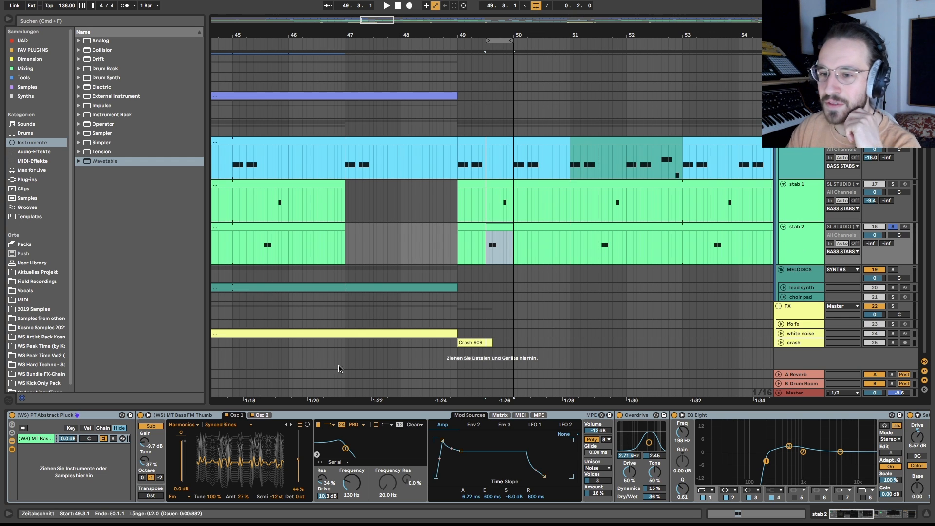
- Examine stab 2's device chain from the Wavetable synth through Overdrive, EQ Eight and Saturator to the Audio Effect Rack
click(394, 454)
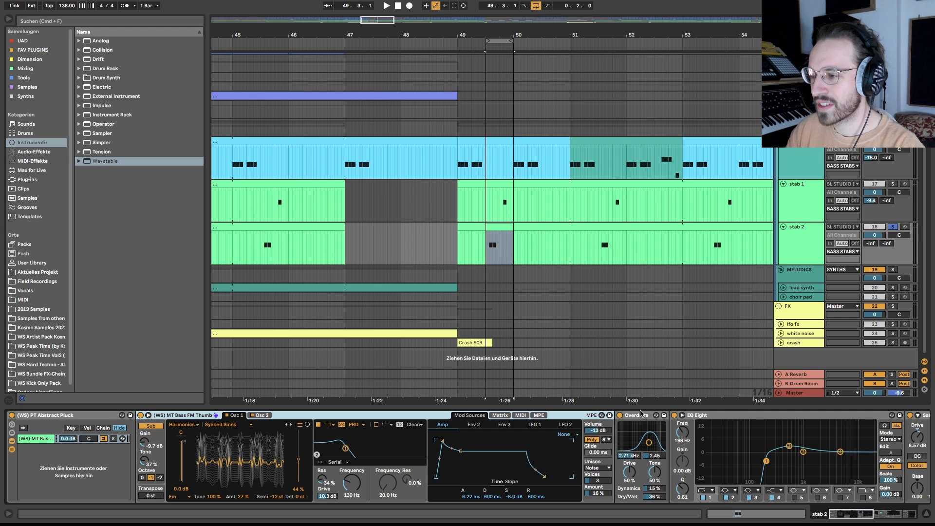
scroll(642, 415, right, 2)
click(588, 418)
scroll(587, 418, right, 19)
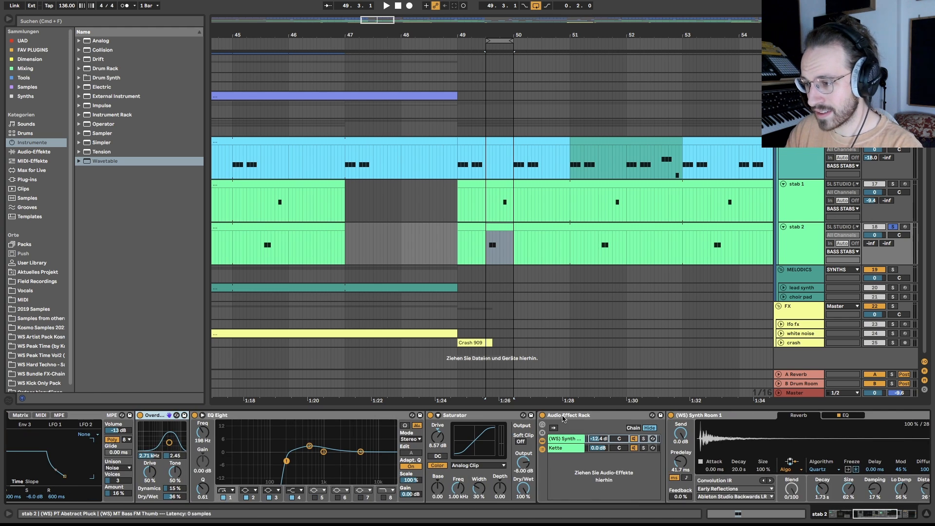
scroll(544, 417, left, 20)
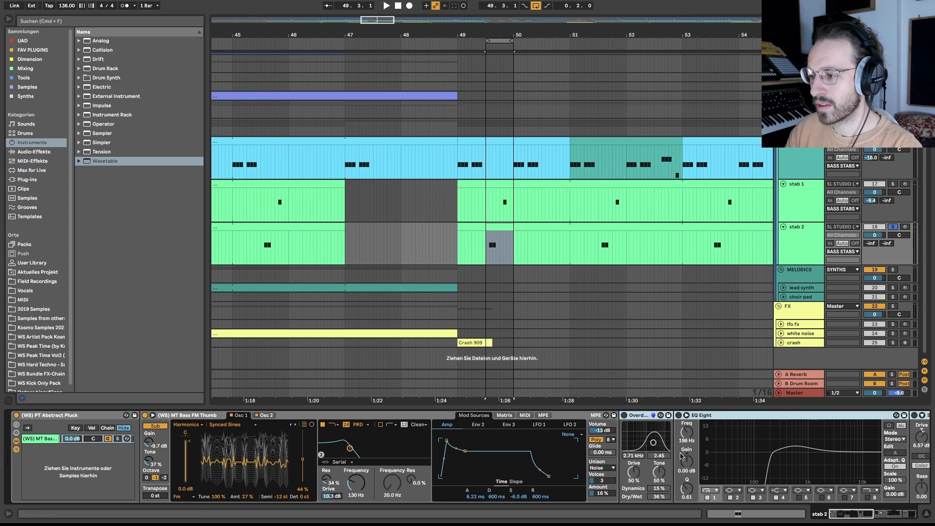
scroll(726, 442, right, 20)
scroll(688, 457, left, 20)
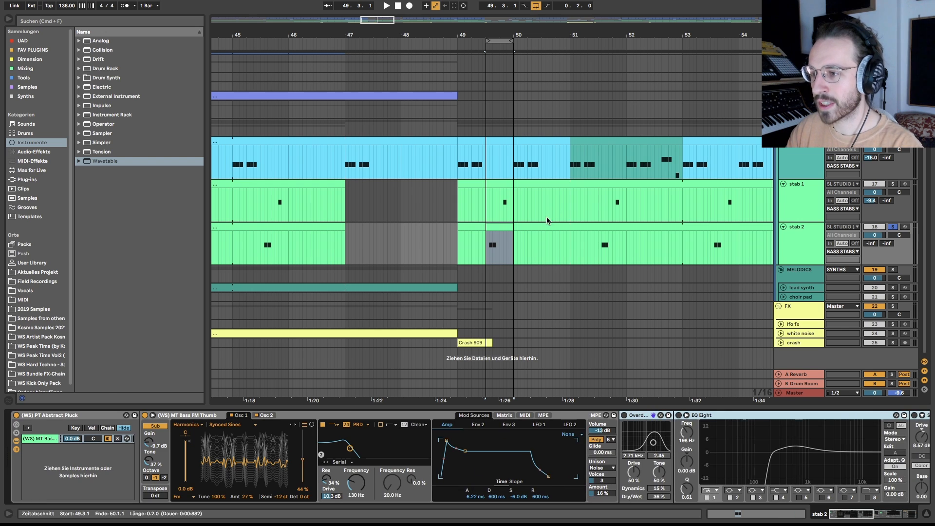
- Play the stab 2 loop, then open its clip and inspect the two B0 notes and their velocities
key(space)
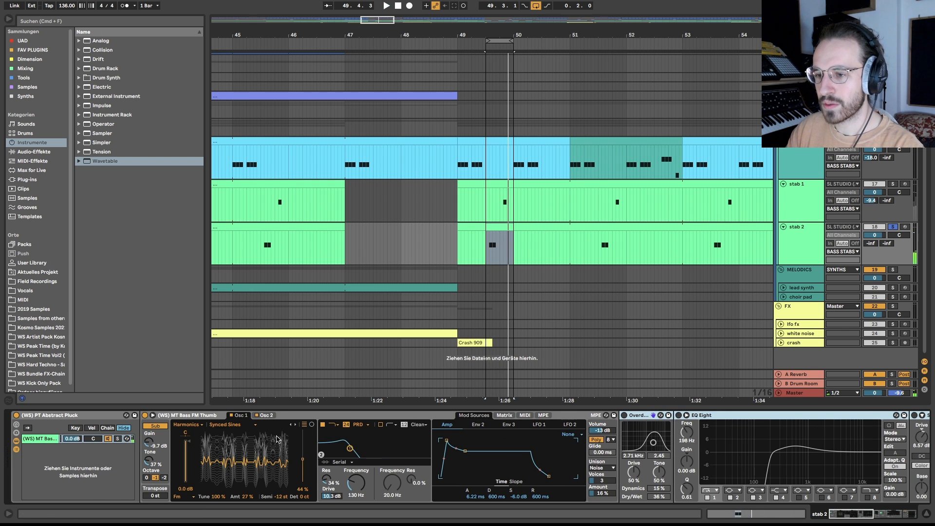
double_click(489, 229)
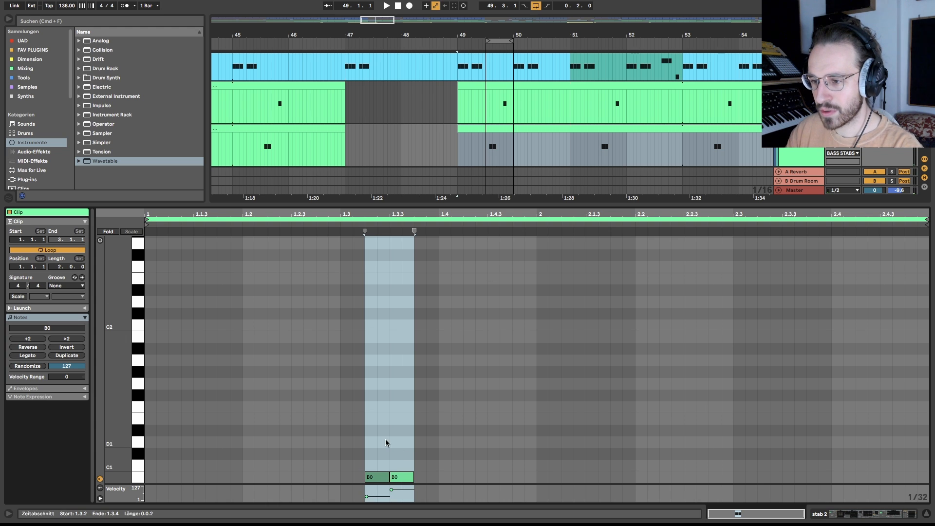
scroll(385, 441, down, 4)
drag(369, 431, 435, 355)
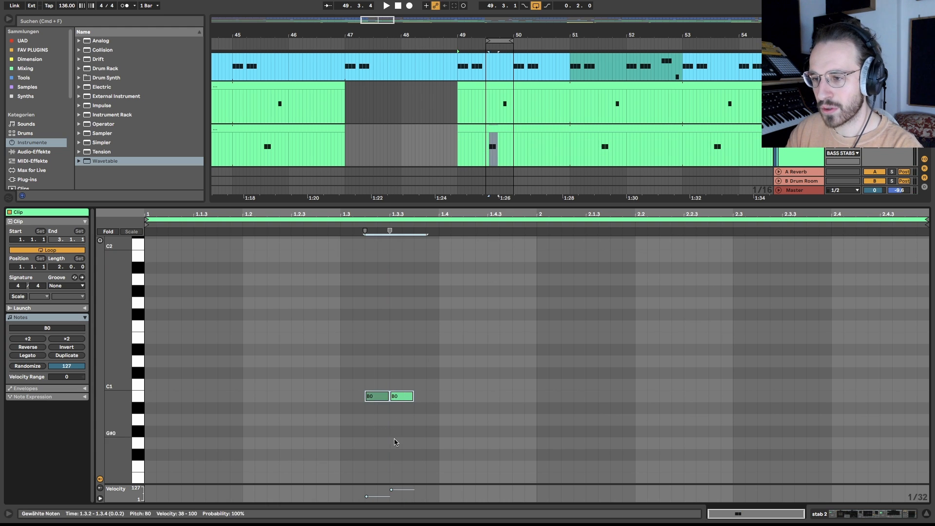
click(394, 439)
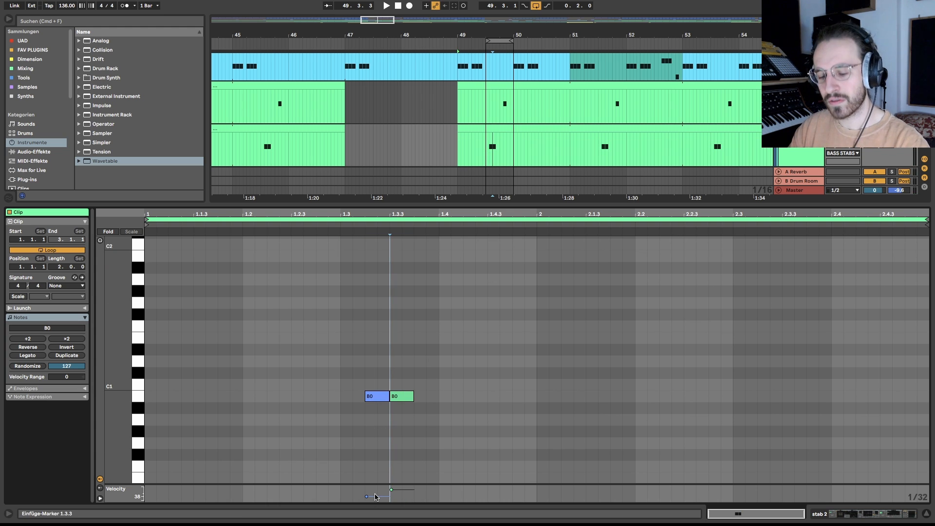
- Show the MIDI modulation assignments of stab 2's Wavetable synth and play the loop from 49.3.1
key(shift+Tab)
click(525, 415)
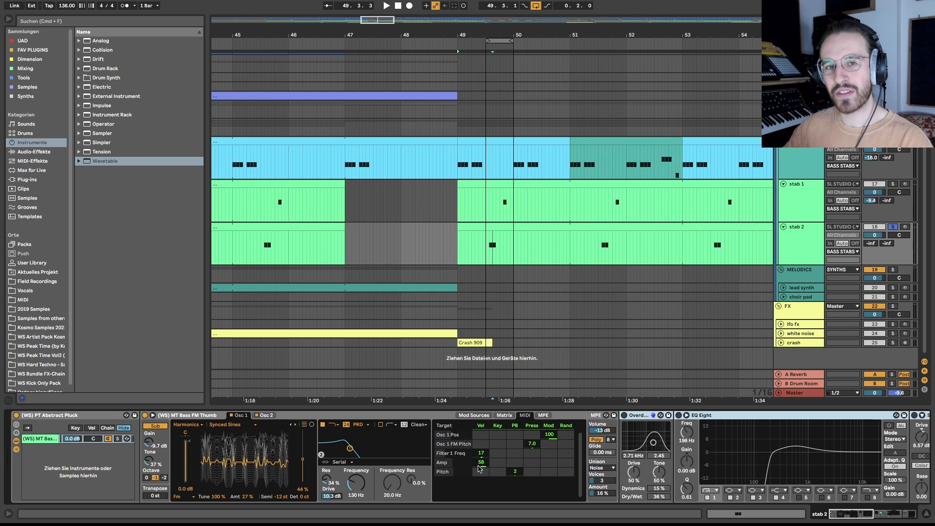
click(486, 247)
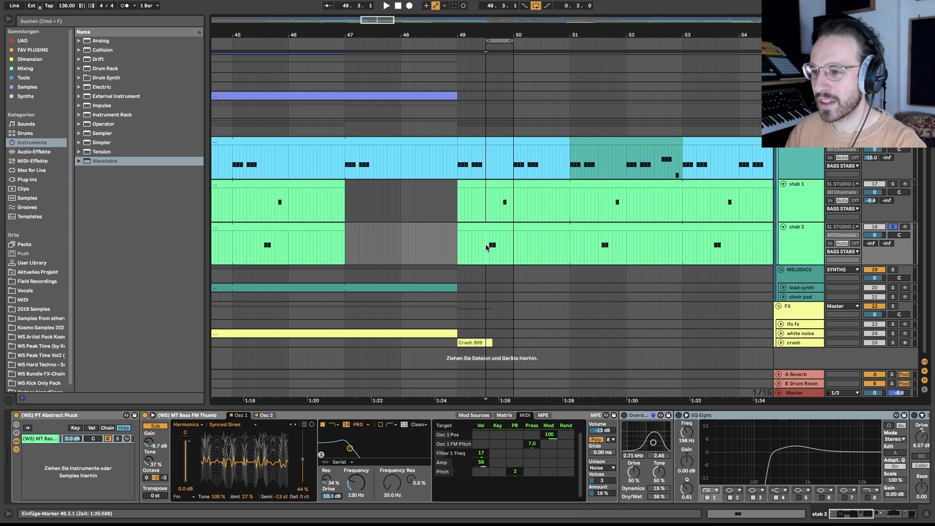
key(space)
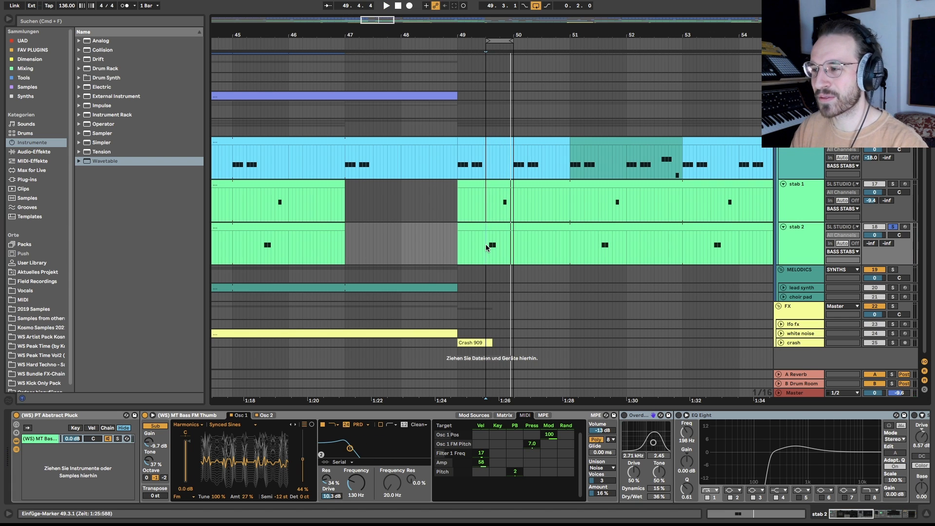
- Reopen the stab 2 clip, deactivate its first B0 note and play the loop
double_click(502, 232)
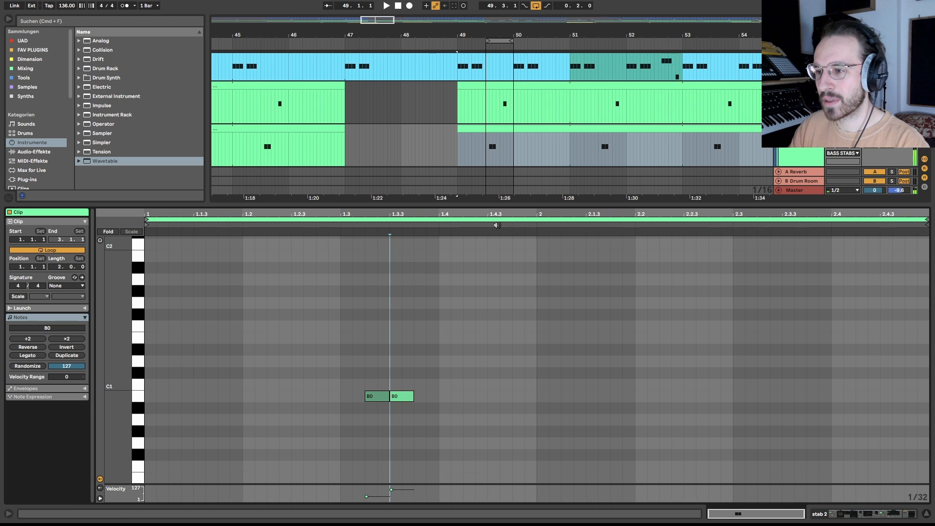
click(375, 392)
key(space)
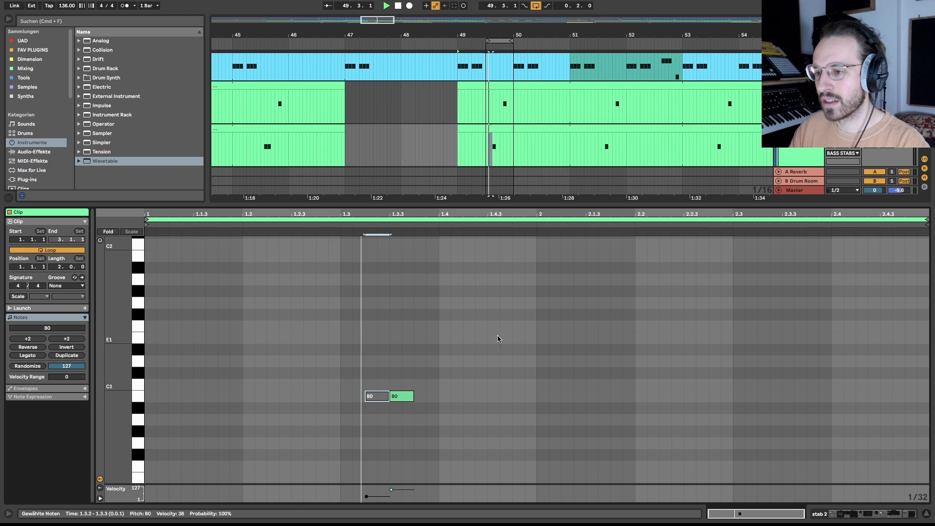
- Reactivate stab 2's first B0 note, audition it with its velocity raised to 93, and undo that velocity change
key(space)
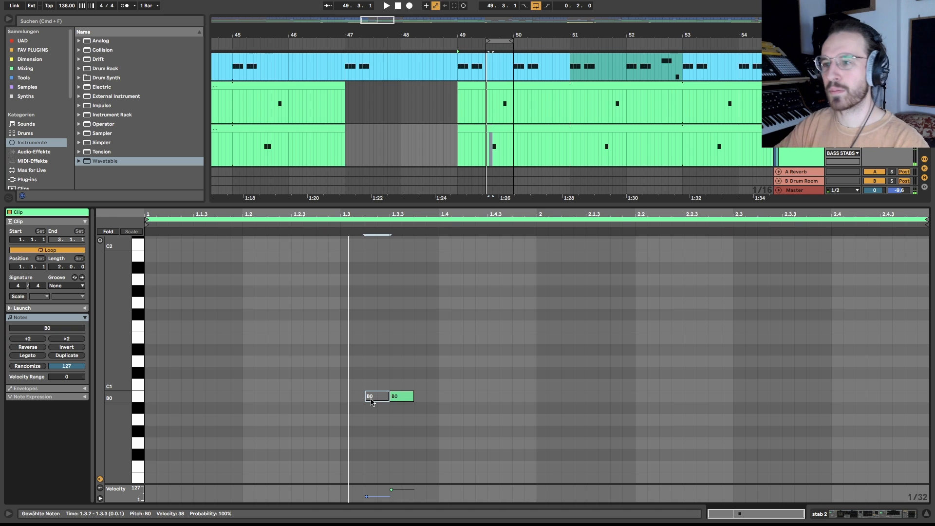
key(space)
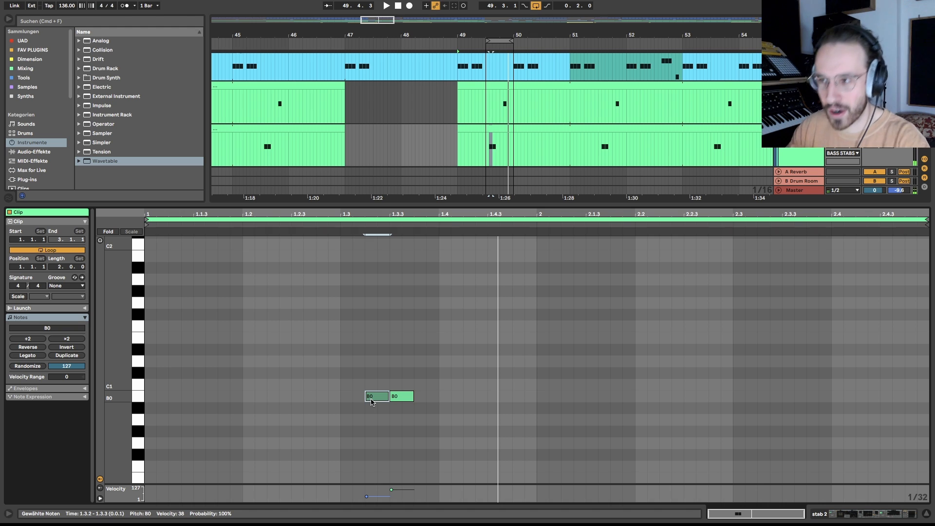
drag(367, 496, 382, 492)
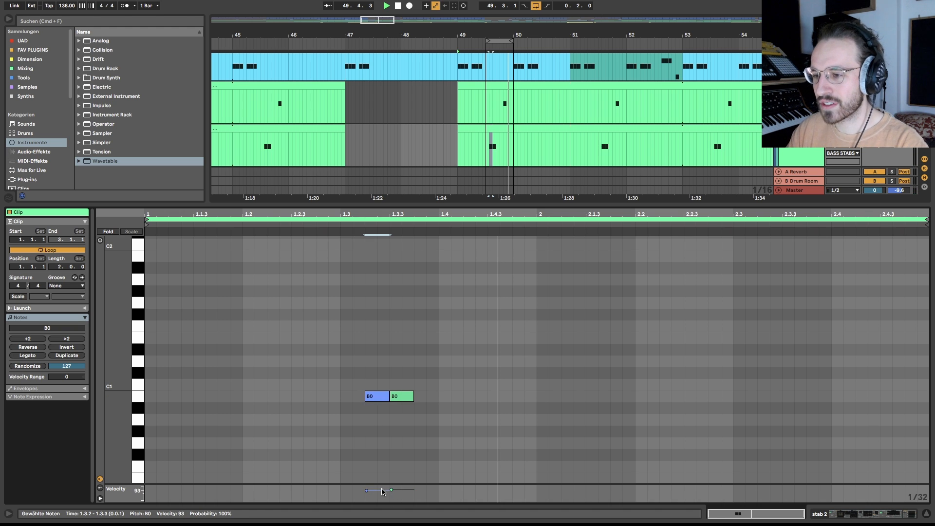
key(space)
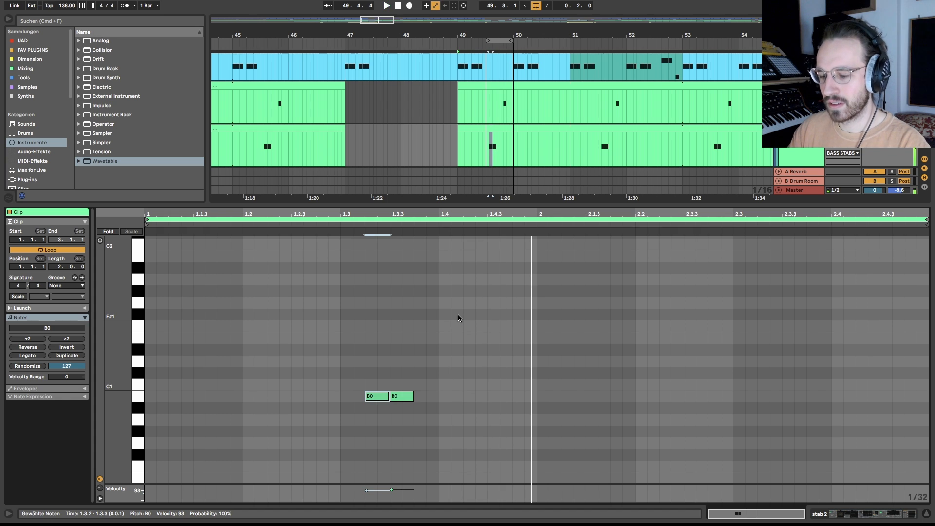
key(super+z)
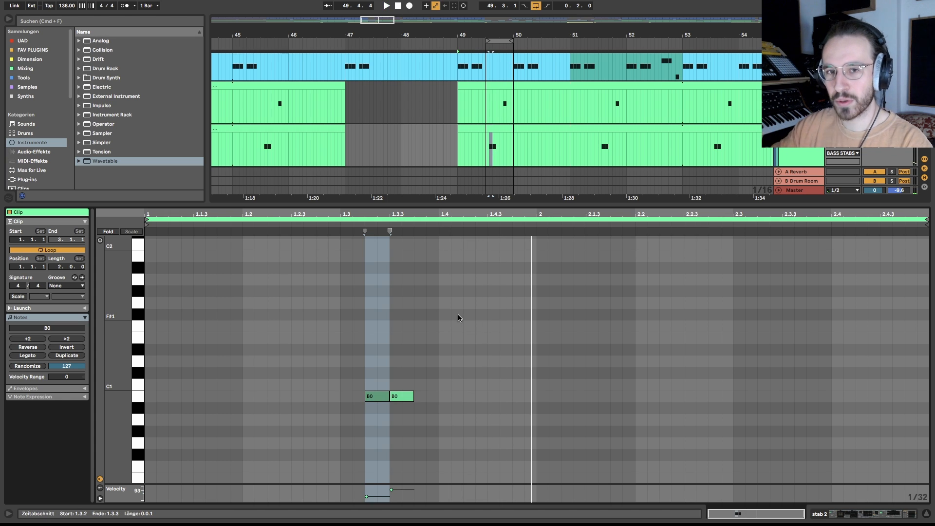
- Return to stab 2's devices, isolate Osc 1 by switching off Osc 2 and the Sub, and play the loop from 49.3.1
key(shift+Tab)
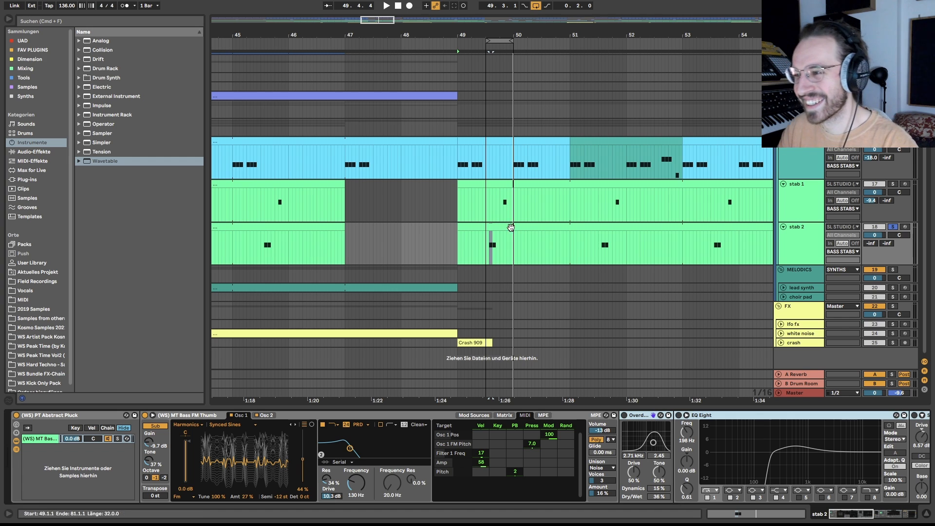
click(485, 243)
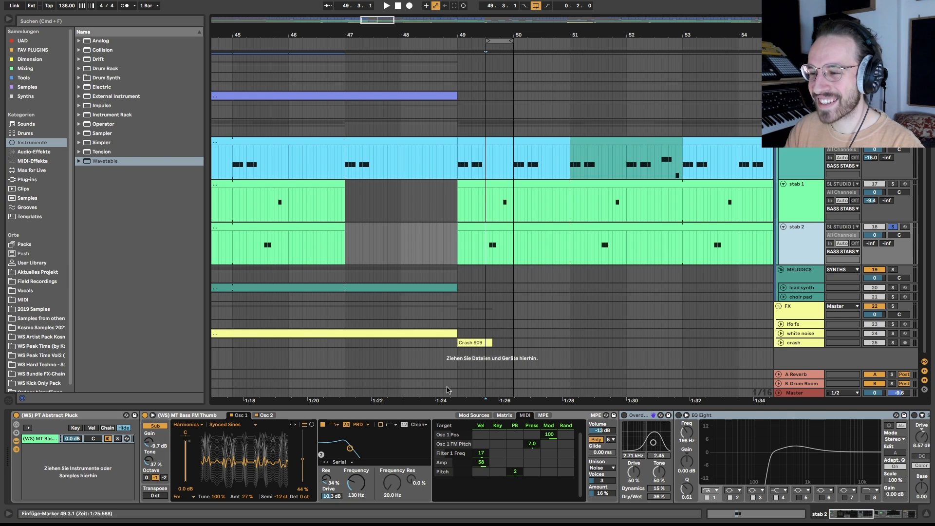
click(265, 416)
click(241, 416)
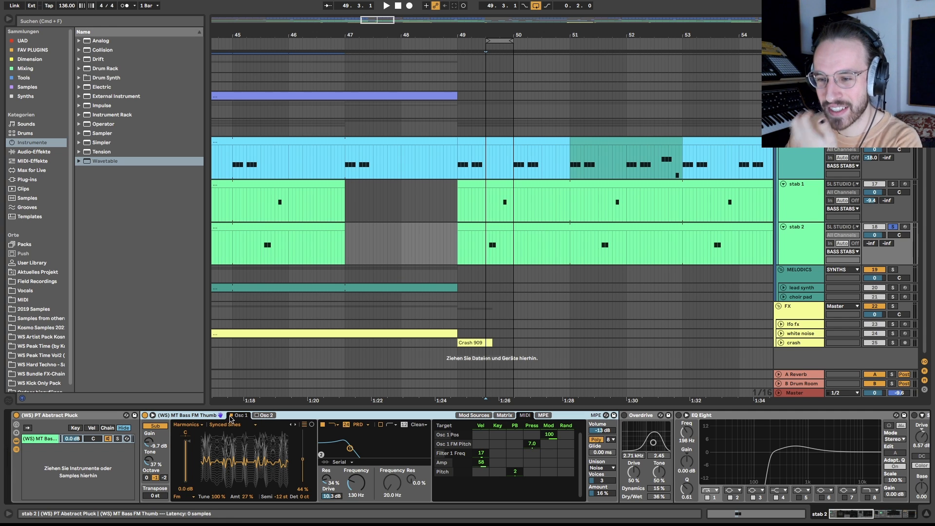
click(152, 426)
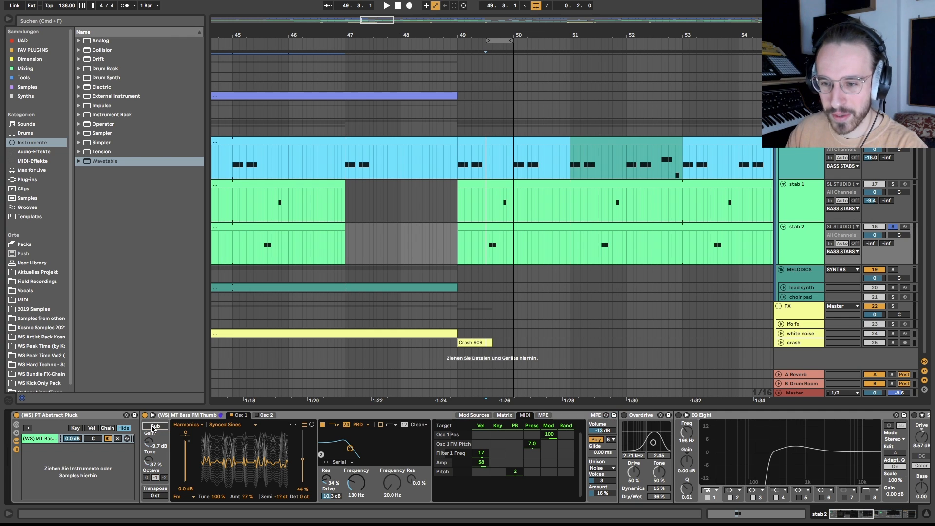
key(space)
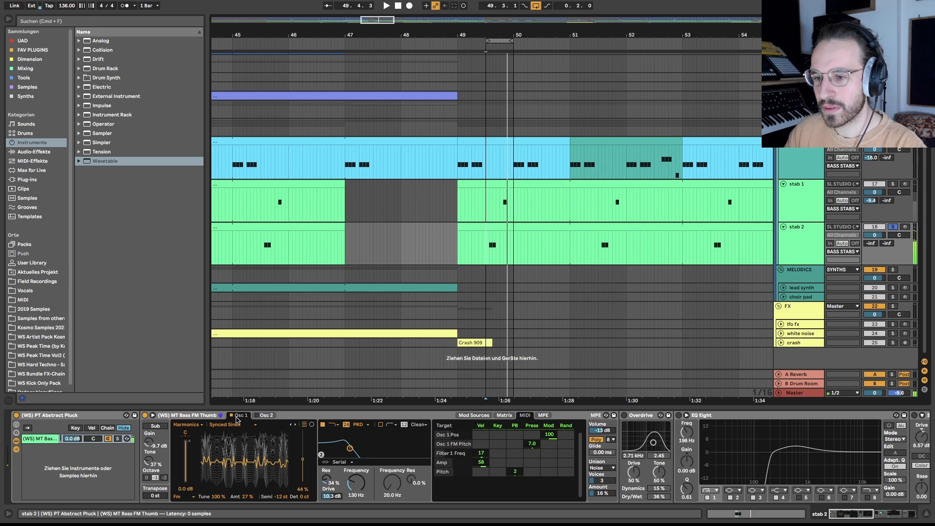
key(space)
key(space)
- Isolate Osc 2 and the Sub in turn for auditioning, then return to Osc 1 alone with the Sub off
click(265, 416)
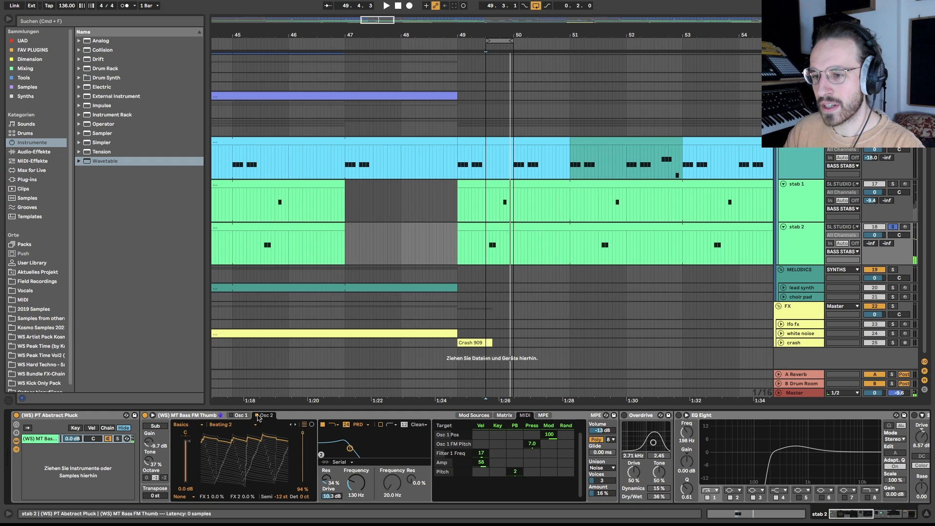
click(156, 426)
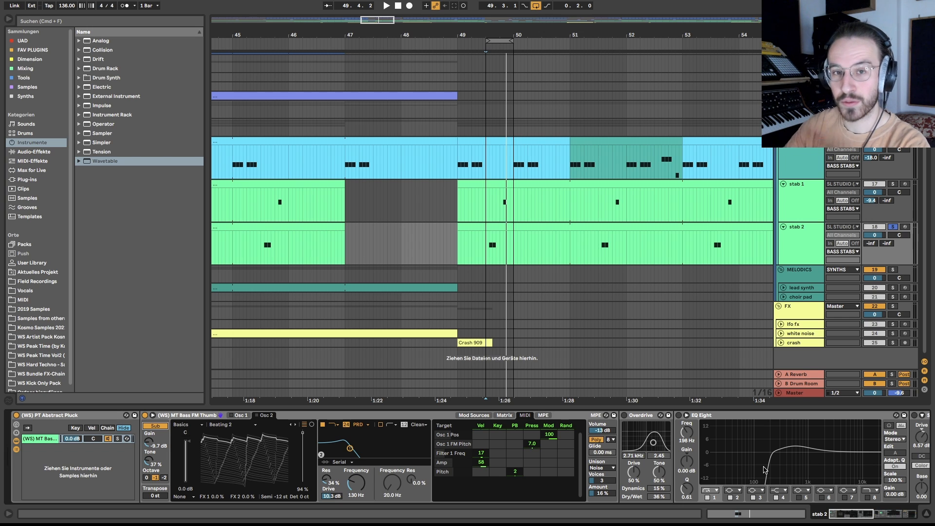
click(238, 417)
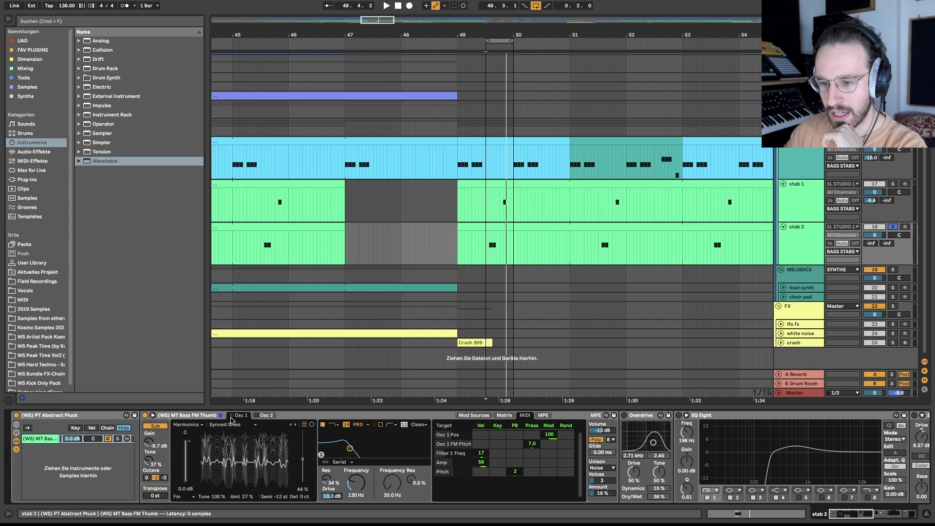
click(232, 416)
click(152, 427)
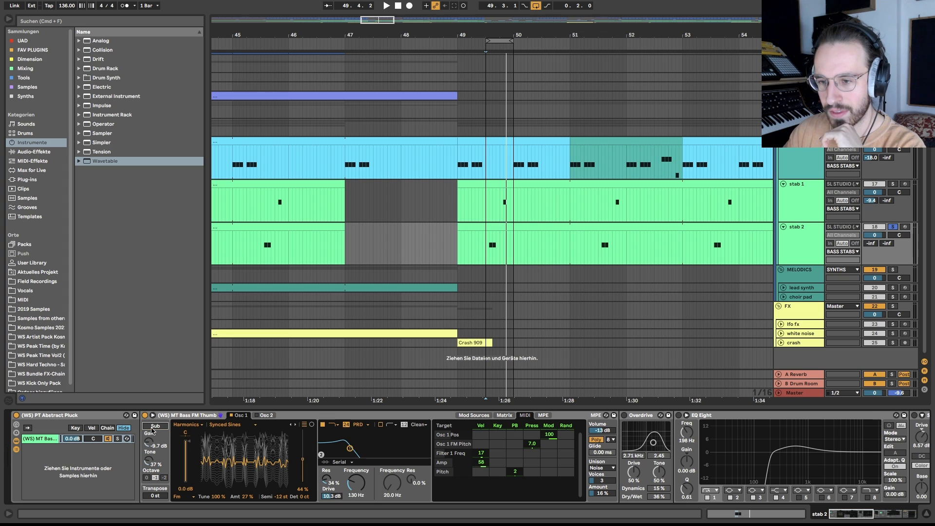
- Set Osc 1's effect mode to None and play the loop while sweeping its wavetable position
click(238, 431)
click(235, 428)
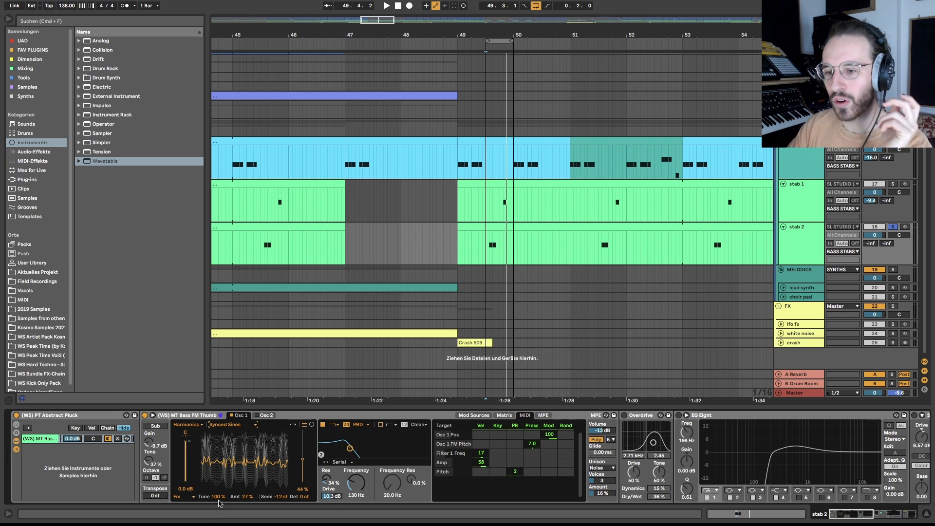
click(178, 497)
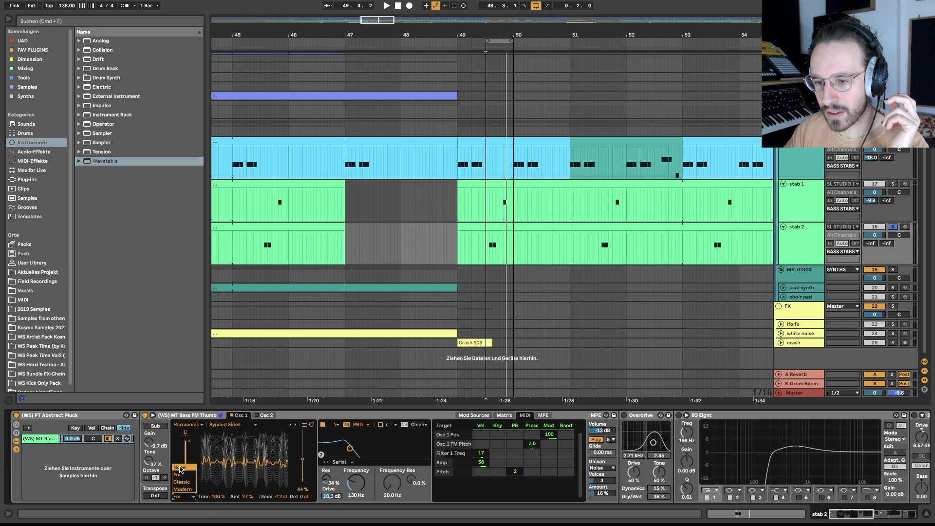
click(180, 468)
key(space)
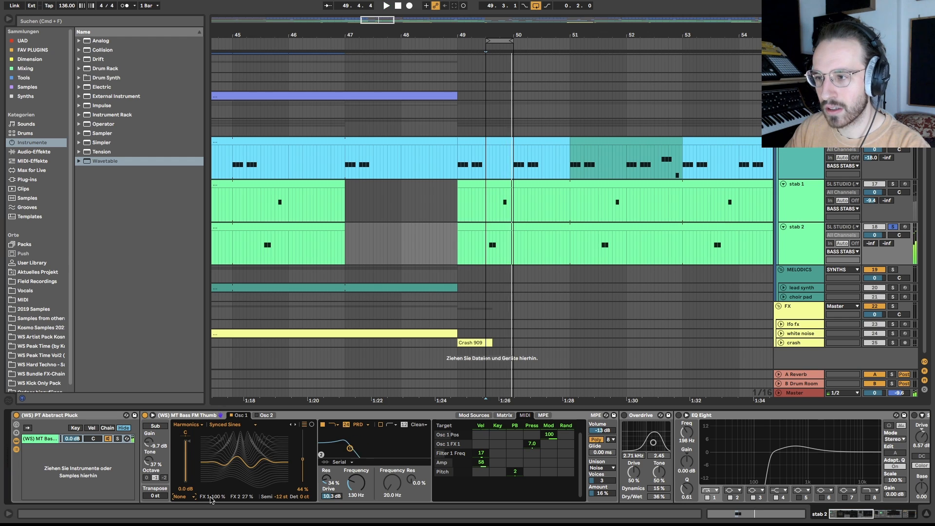
key(space)
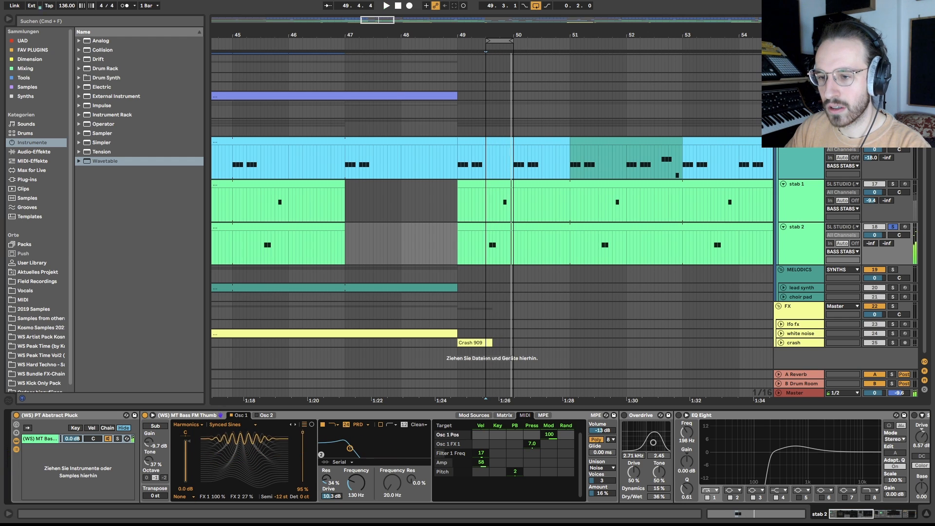
drag(203, 436, 204, 479)
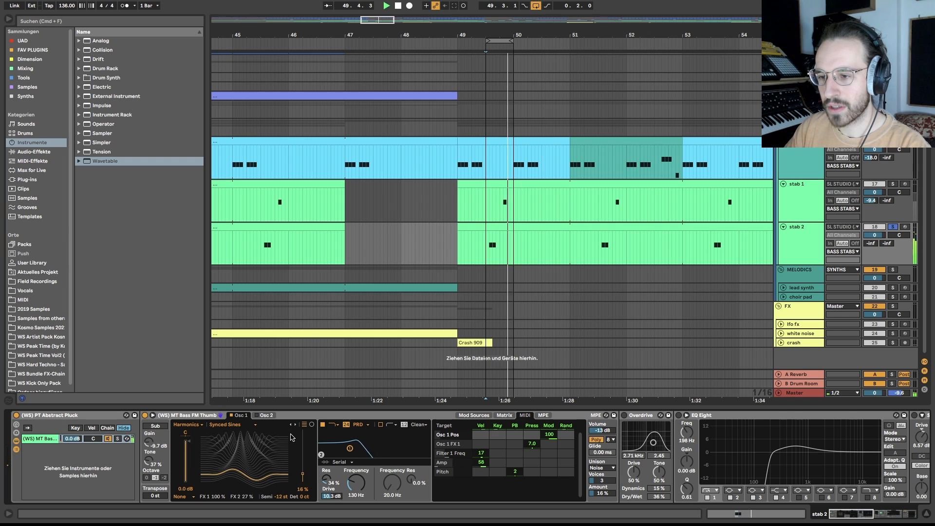
key(space)
- View Osc 1's wavetable in its circular display, raise the wavetable position to 100%, and undo the Osc 1 changes
click(312, 424)
drag(274, 456, 274, 416)
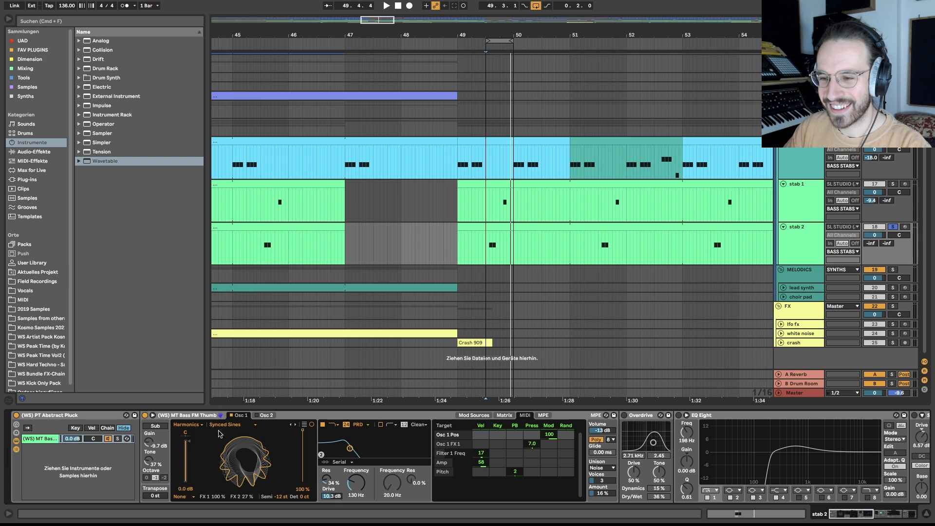
click(306, 424)
key(super+z)
key(super+z)
key(super+z)
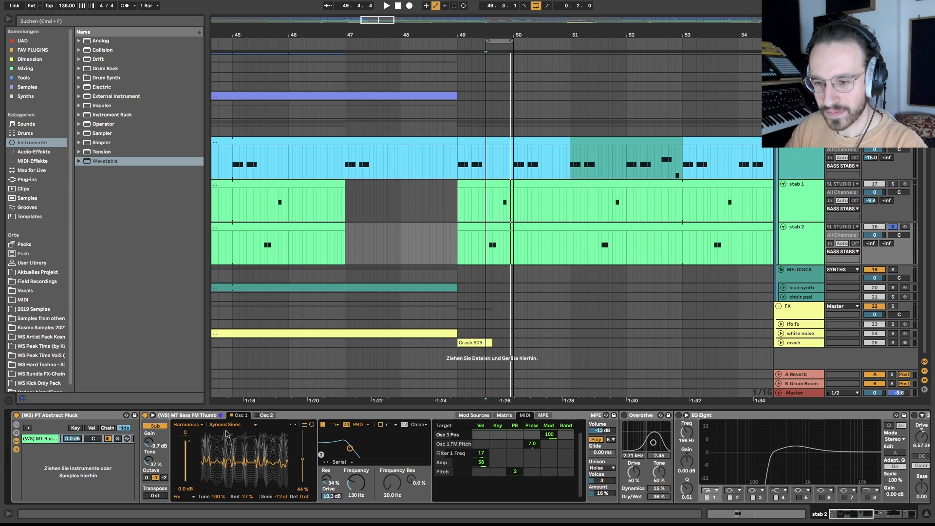
- Check Osc 1's effect modes, sweep its FM amount upward while the loop plays, and undo the amount change
click(191, 497)
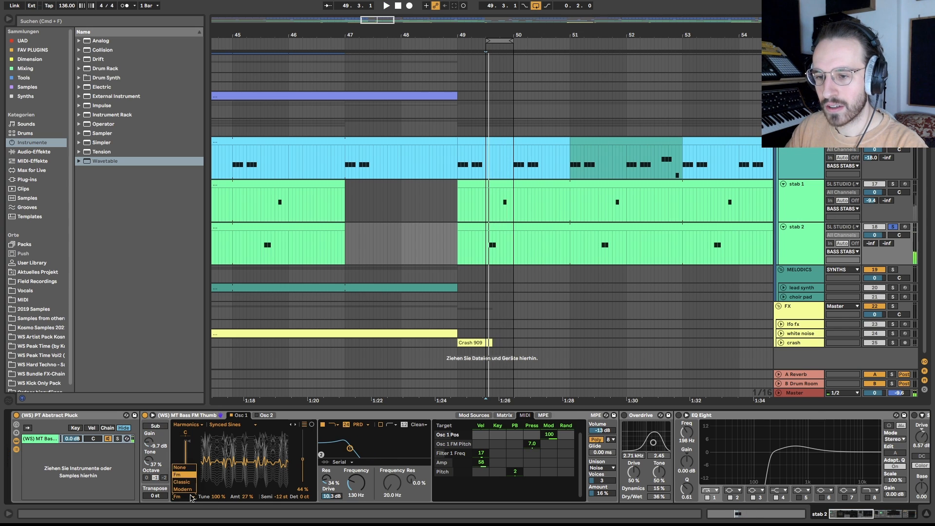
click(191, 497)
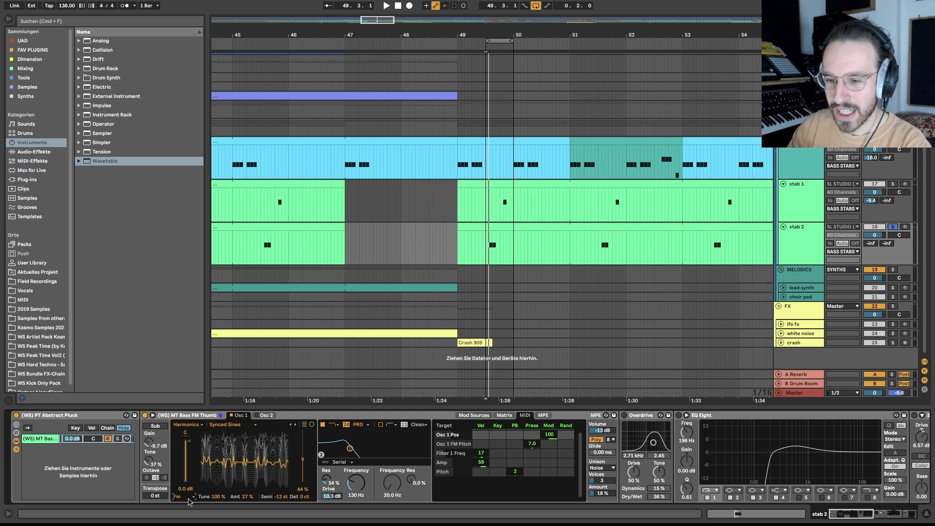
click(248, 497)
key(space)
drag(249, 499, 250, 463)
key(space)
key(super+z)
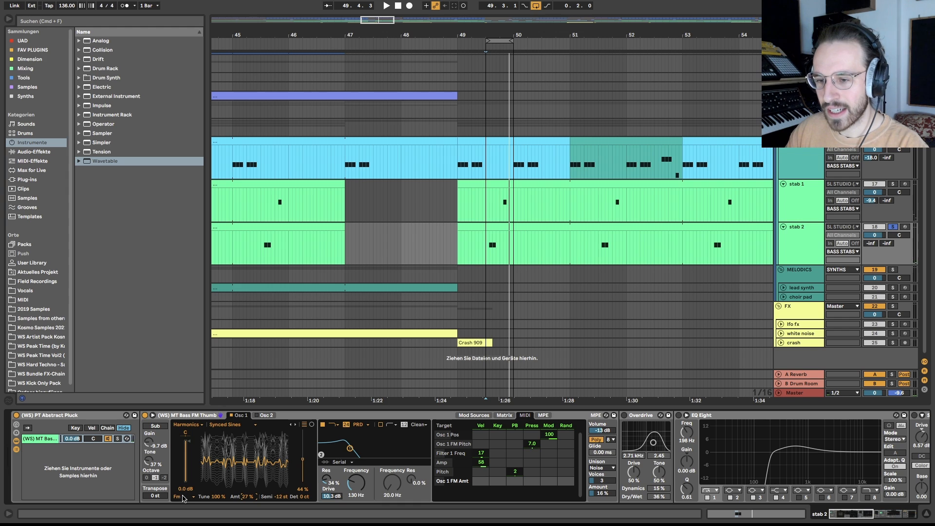
- Switch Osc 2 back on alongside Osc 1 and play the loop
click(266, 417)
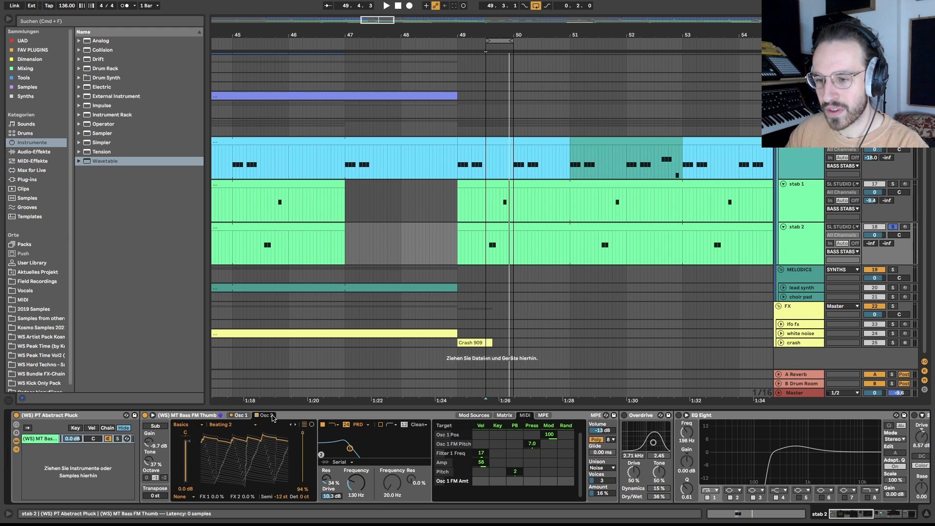
key(space)
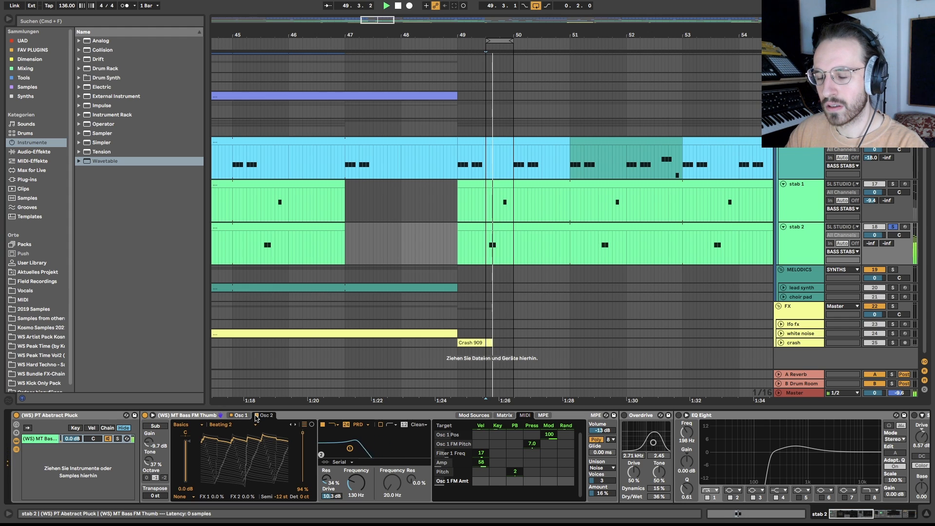
key(space)
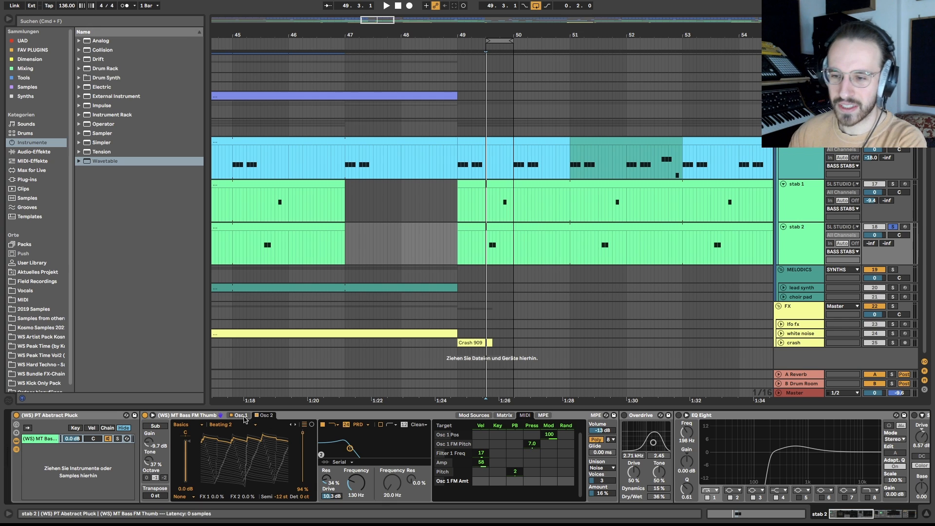
- Examine the wavetable categories and the wavetables of the Basics category available for Osc 2, keeping Beating 2
click(269, 417)
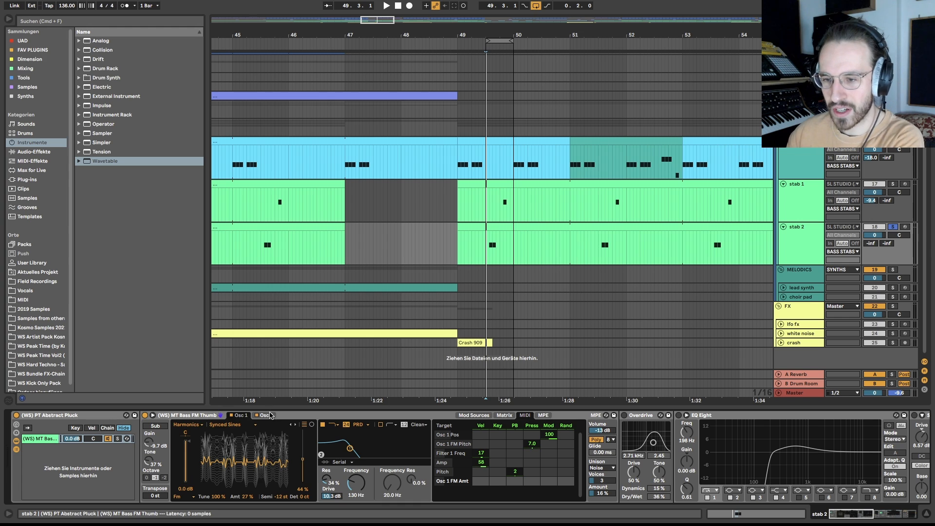
click(187, 424)
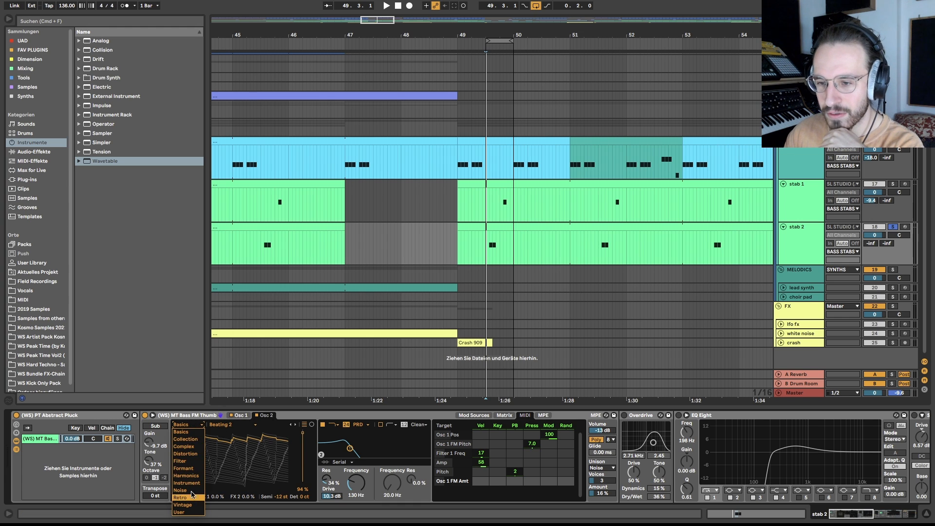
click(221, 425)
click(240, 425)
click(180, 432)
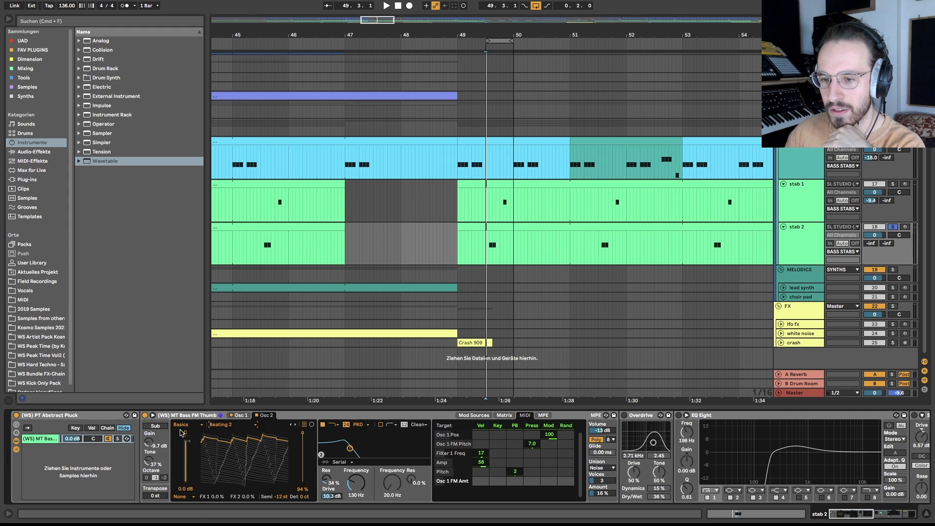
click(190, 425)
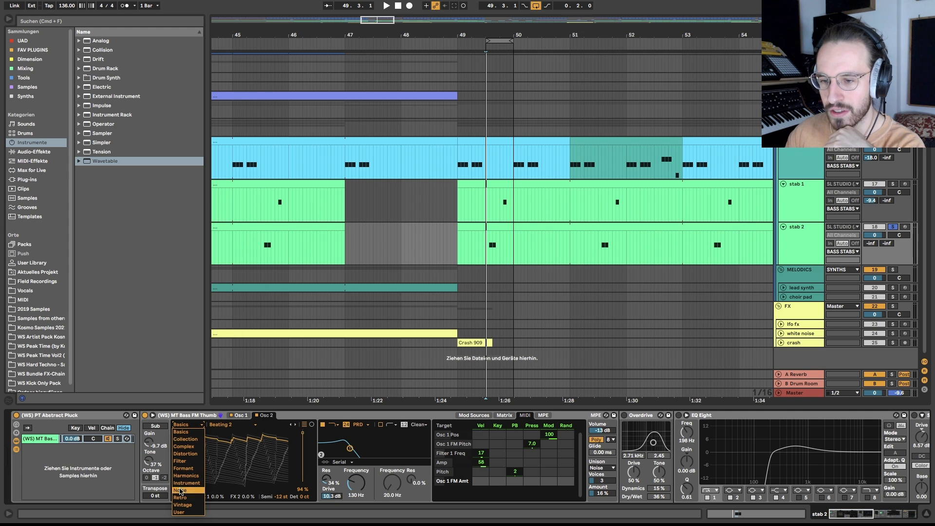
click(228, 424)
click(229, 423)
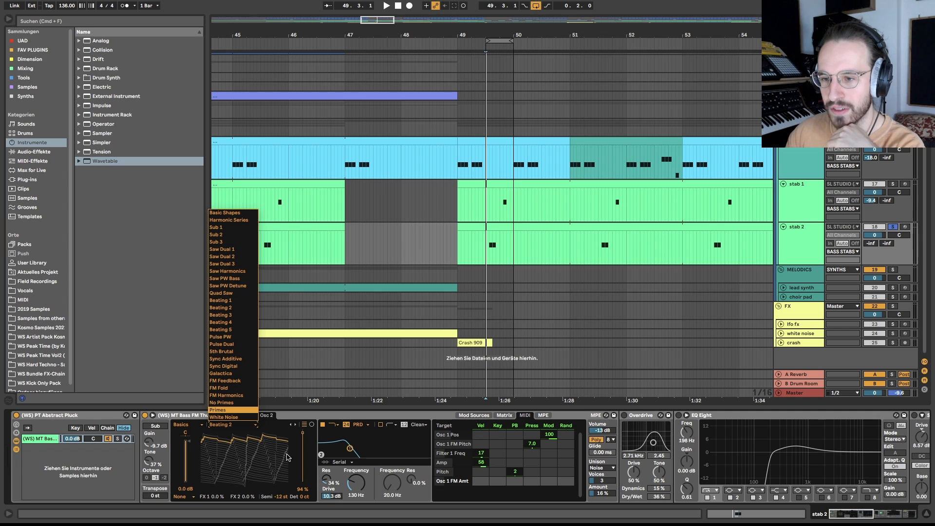
click(274, 430)
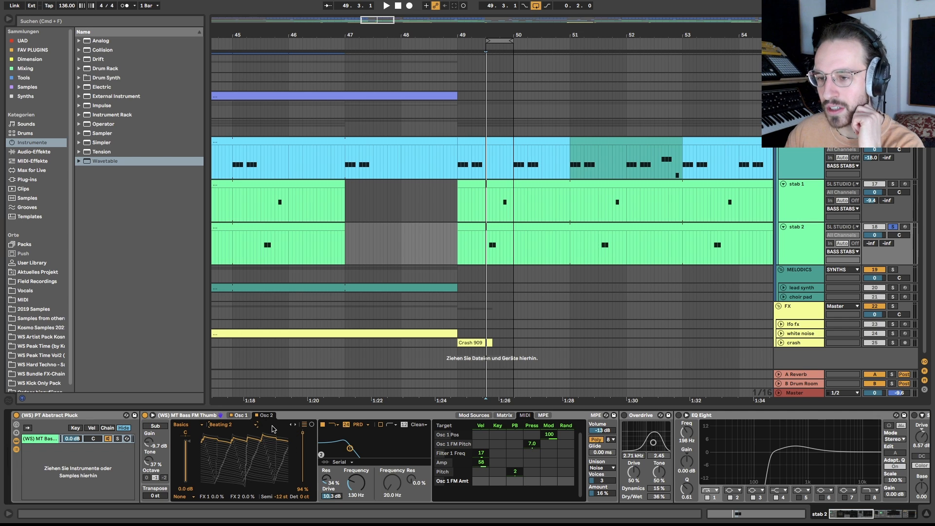
- Show Osc 1 again and switch the Sub oscillator back on
click(241, 416)
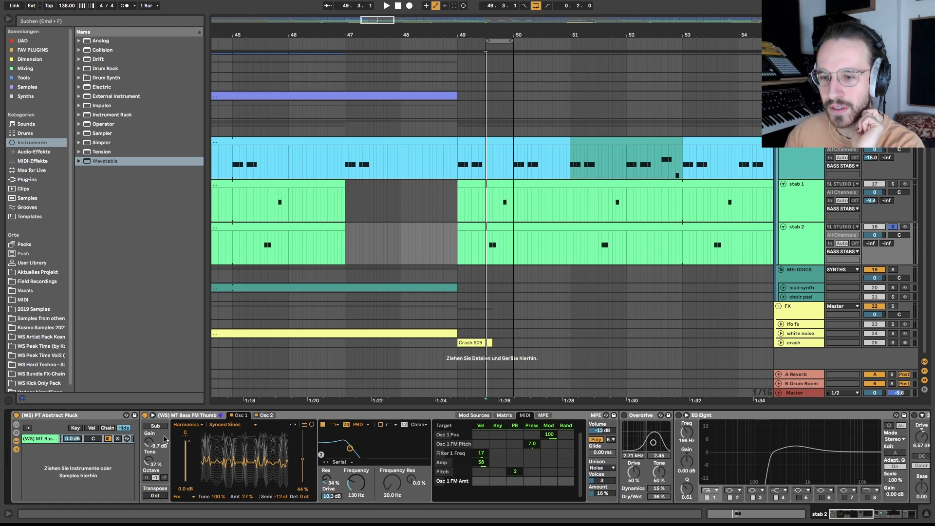
click(154, 427)
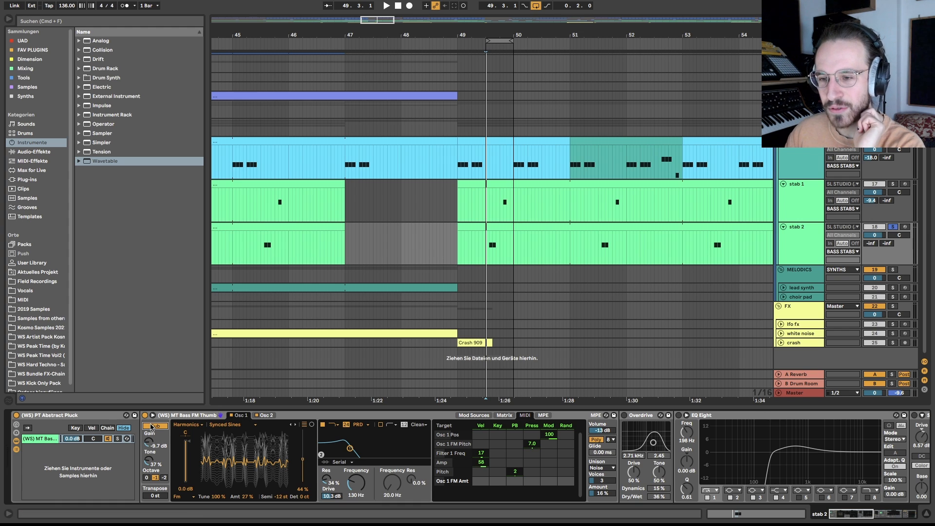
- Play the loop with the Sub on, and check the modulation matrix and Filter 1's circuit types and drive, keeping PRD
key(space)
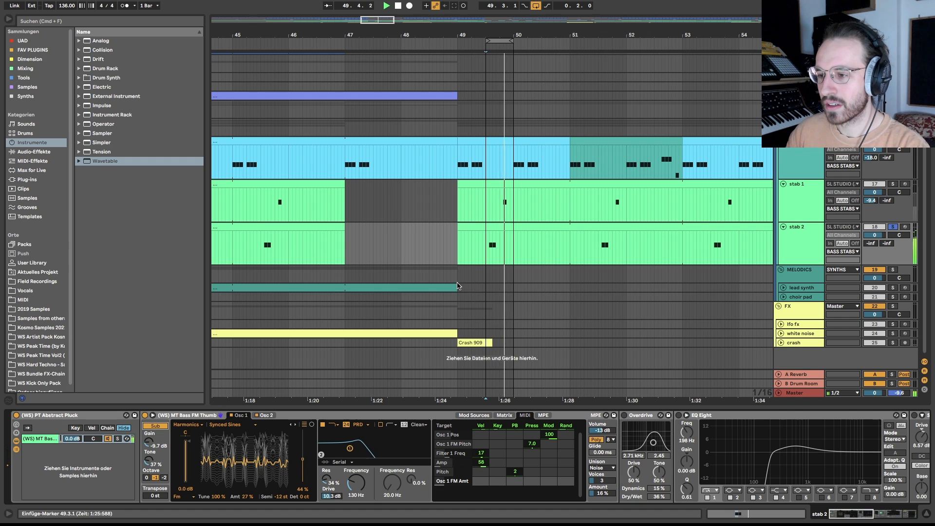
key(space)
click(501, 415)
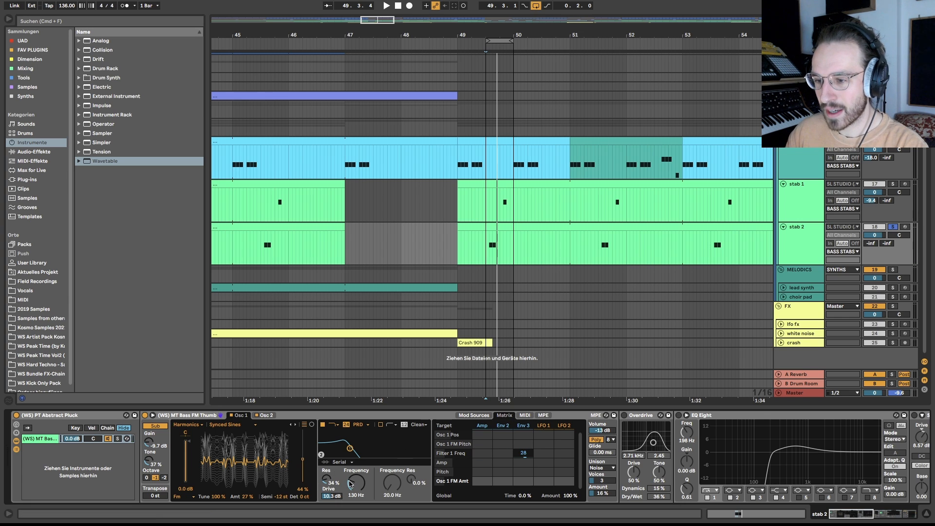
click(359, 424)
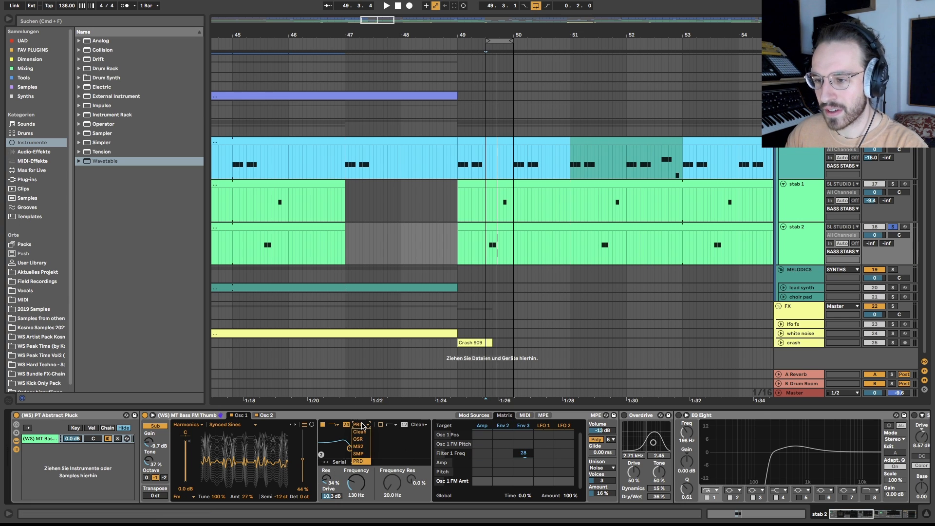
click(355, 461)
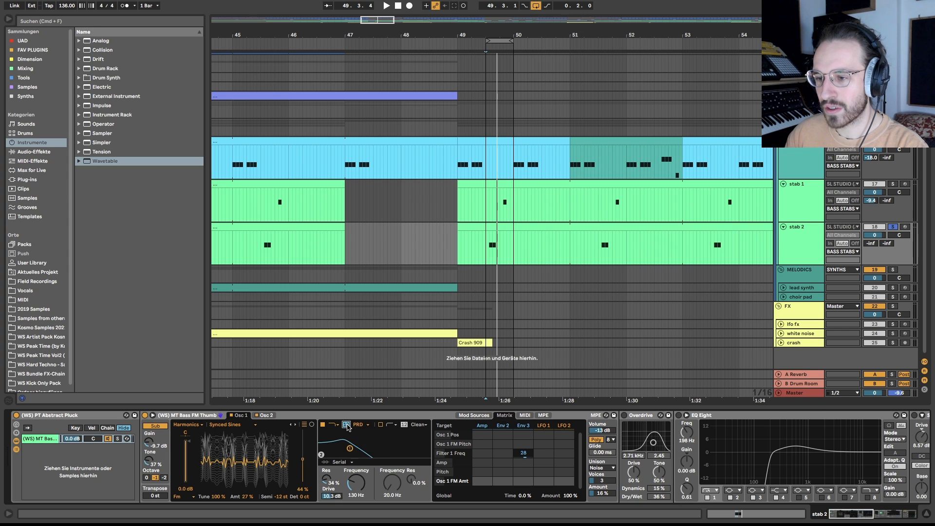
click(333, 497)
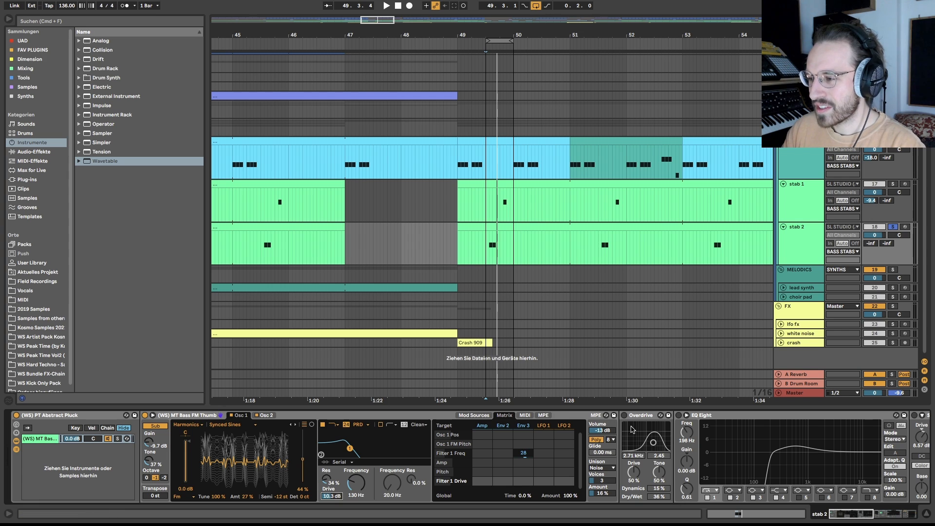
- Switch on the Overdrive following stab 2's Wavetable and play the loop
scroll(543, 442, right, 5)
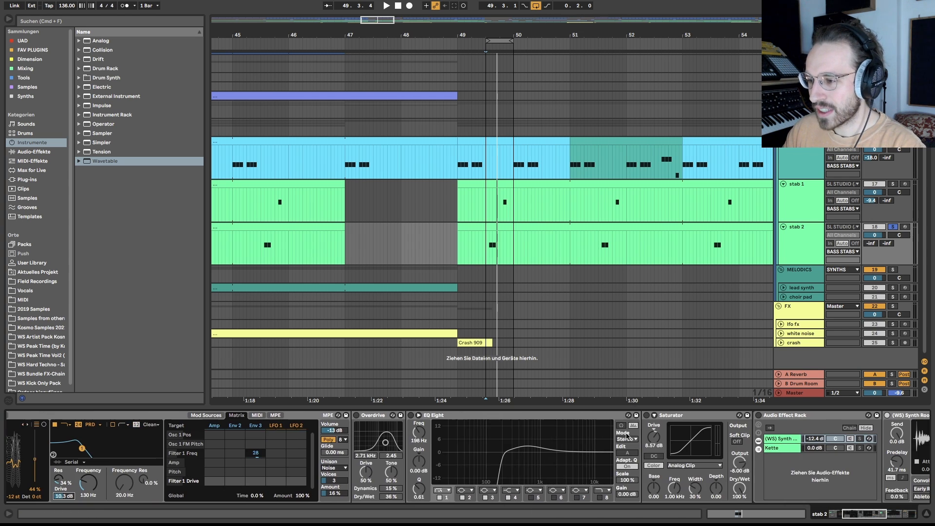
click(356, 416)
click(356, 417)
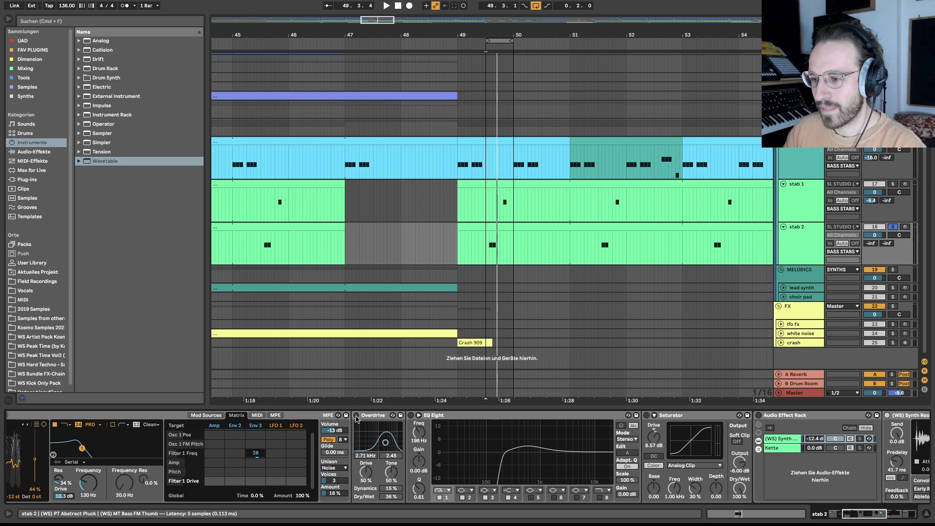
click(357, 417)
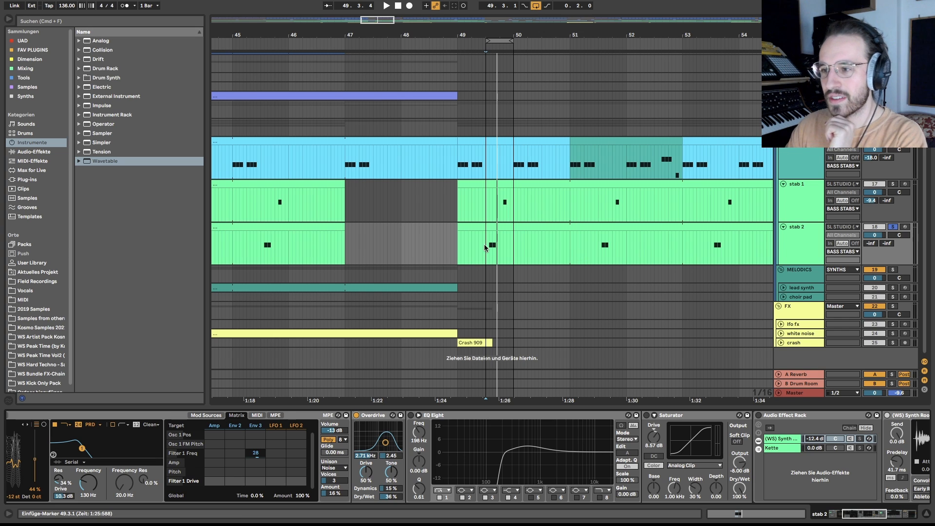
key(space)
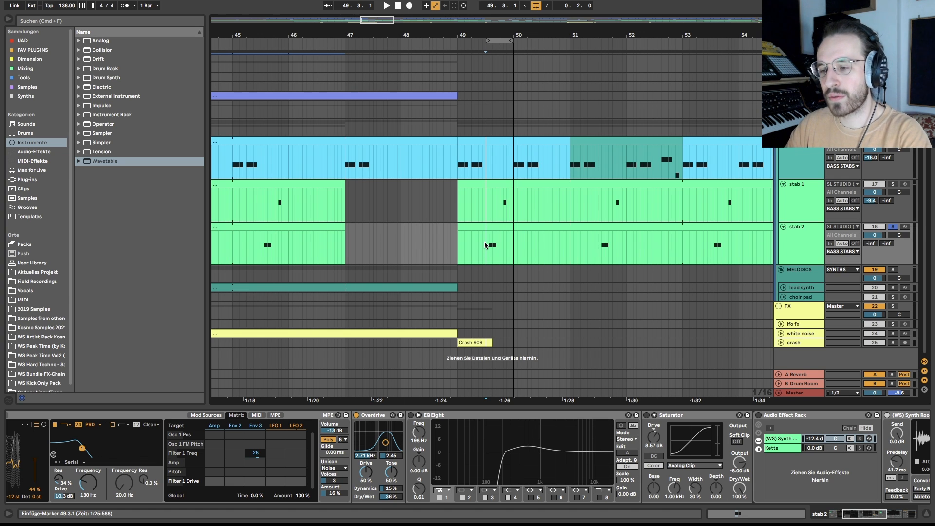
- Audition the Overdrive at 100% Dry/Wet and undo the change
scroll(575, 439, left, 5)
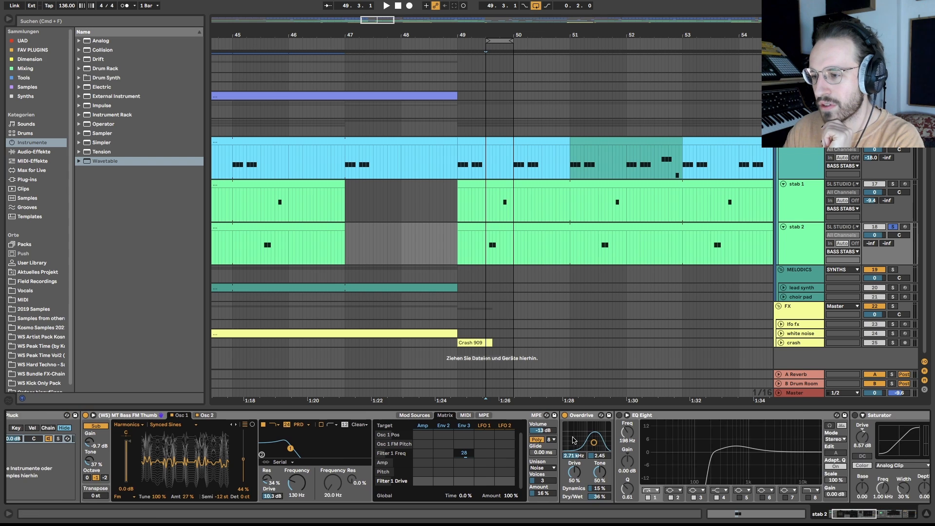
click(578, 416)
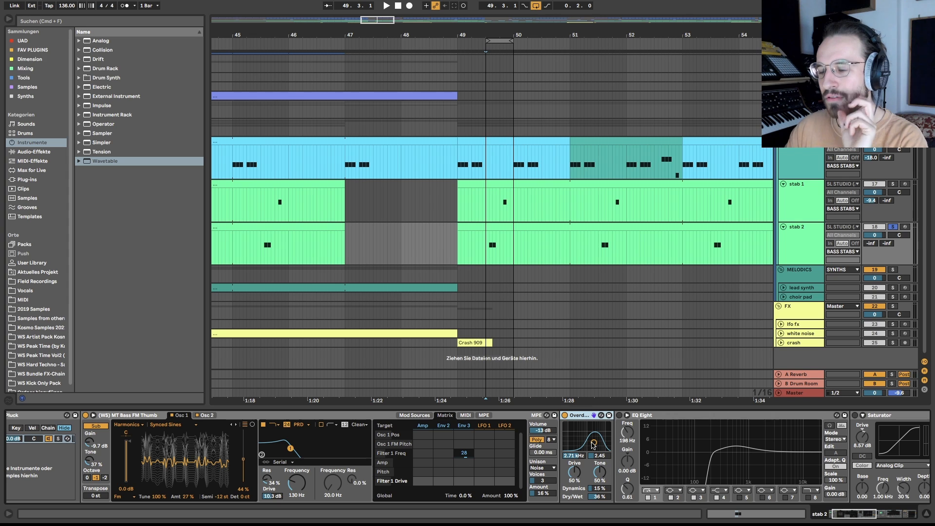
drag(599, 503, 601, 477)
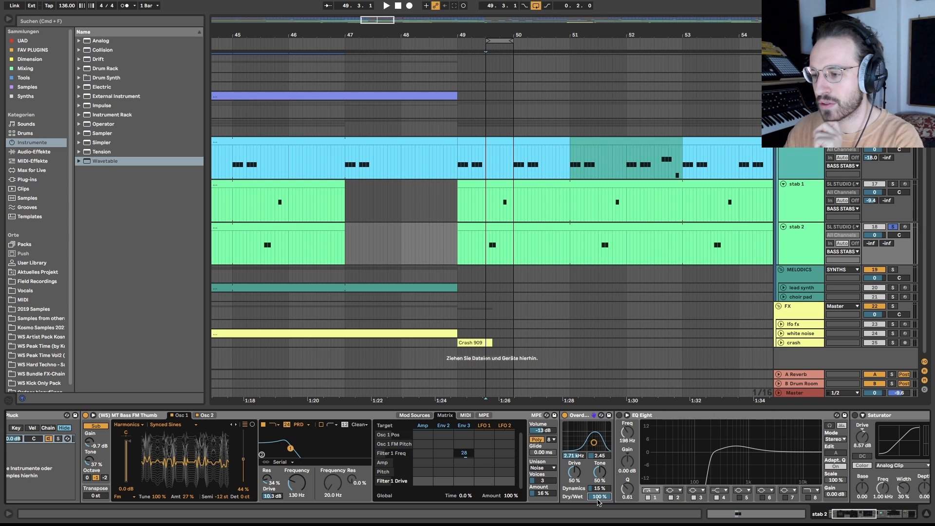
key(space)
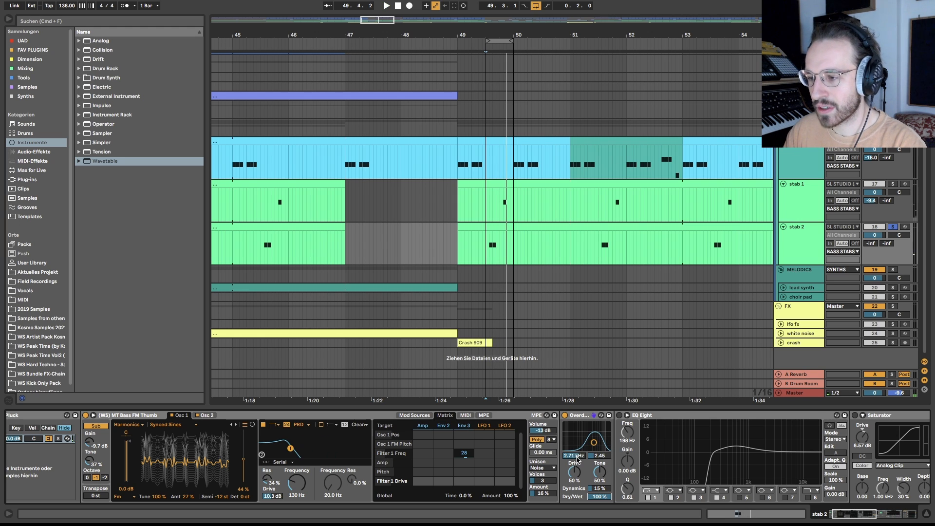
key(super+z)
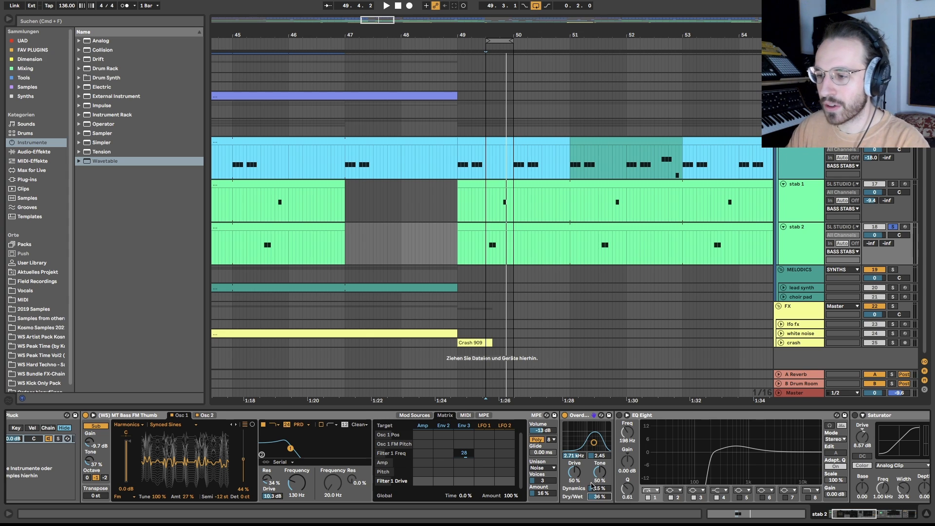
- Play the loop and compare stab 2 with the Overdrive bypassed and active, leaving it on
key(space)
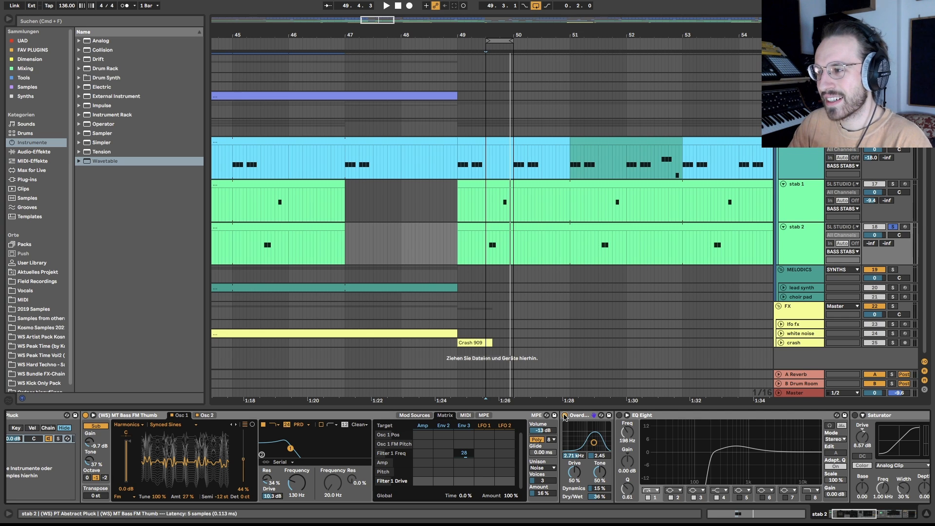
click(565, 416)
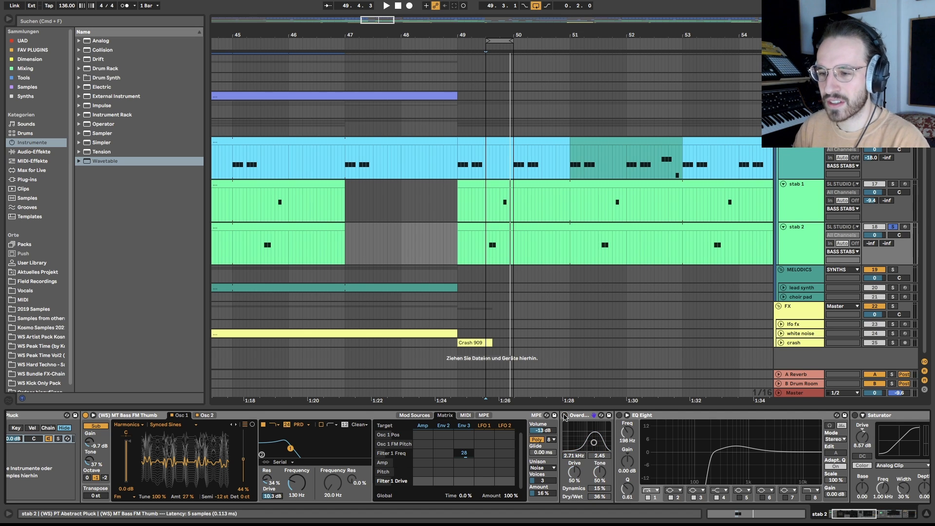
click(565, 415)
key(space)
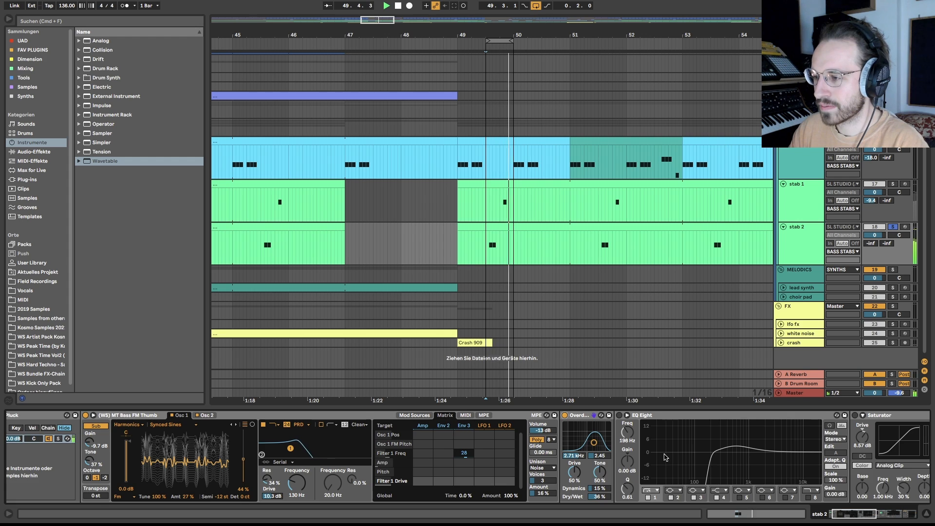
key(space)
- Switch on stab 2's EQ Eight and select its band 2 to examine the curve
scroll(666, 457, right, 3)
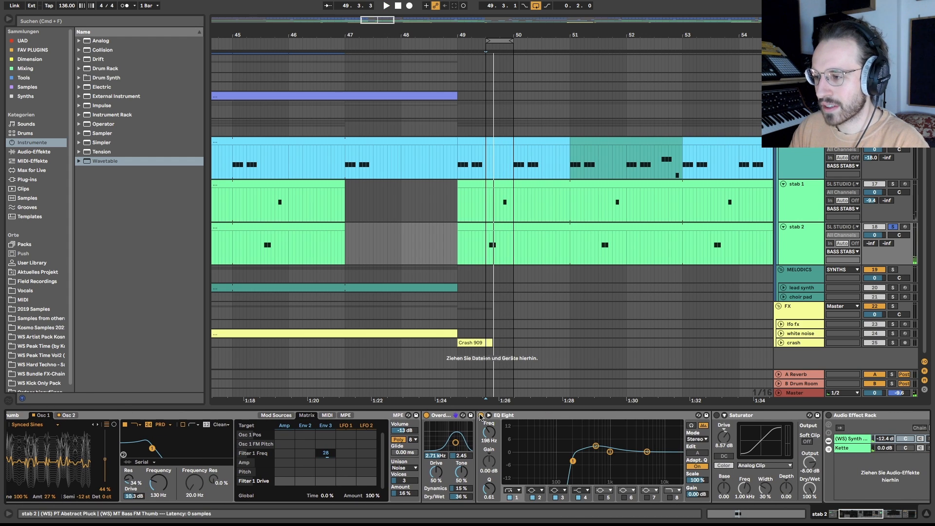
scroll(490, 456, right, 2)
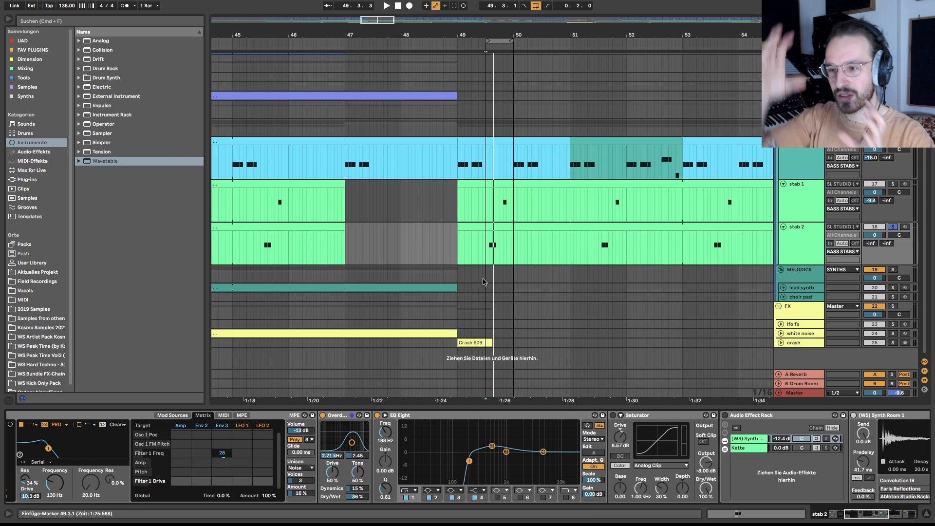
drag(490, 217, 512, 255)
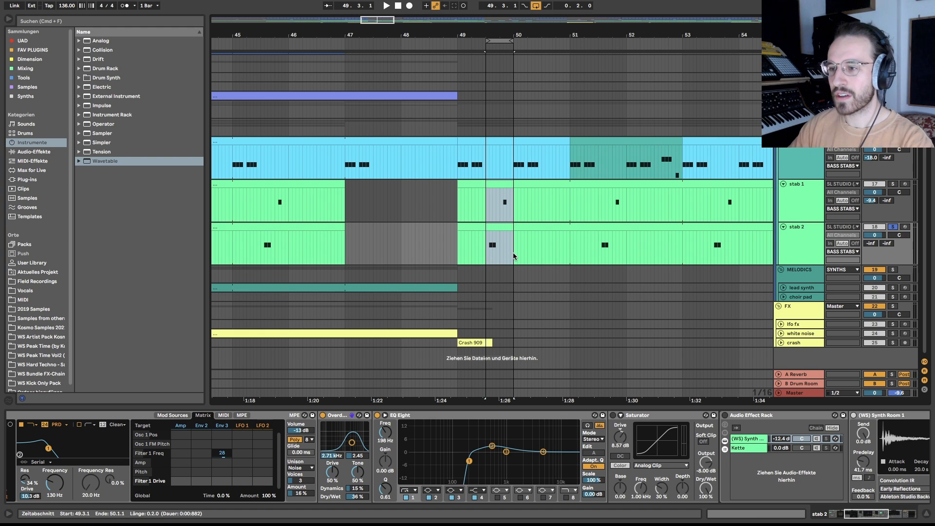
click(492, 251)
scroll(491, 249, up, 5)
scroll(493, 198, down, 5)
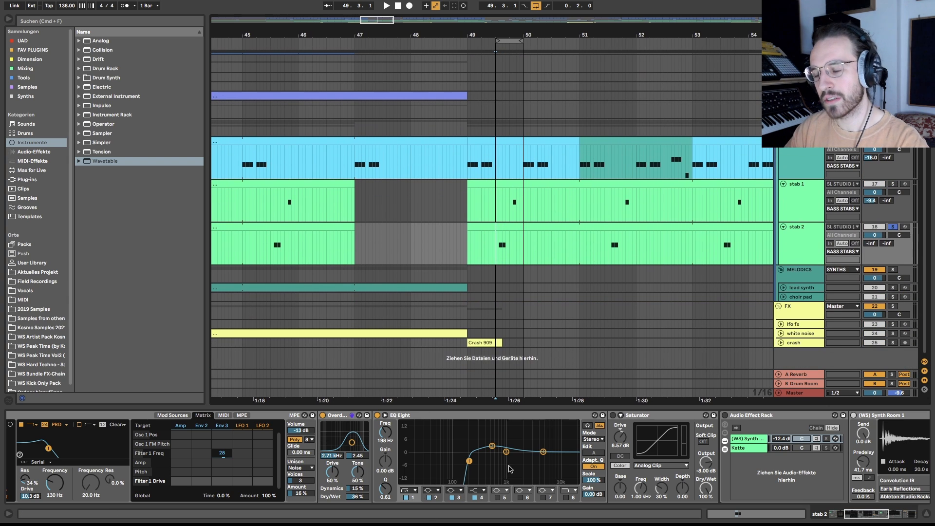
click(492, 446)
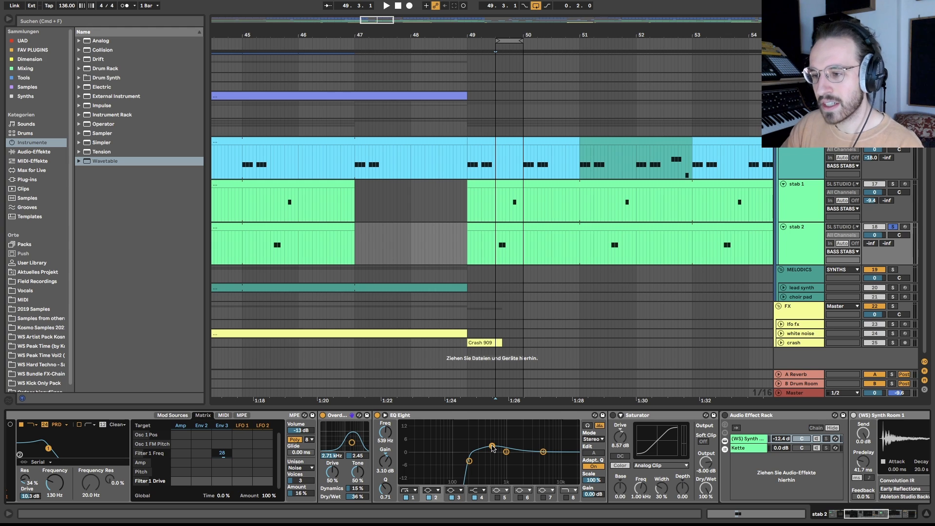
- Compare stab 2's EQ Eight with the one in stab 1's device chain, and return to stab 2
scroll(596, 447, right, 2)
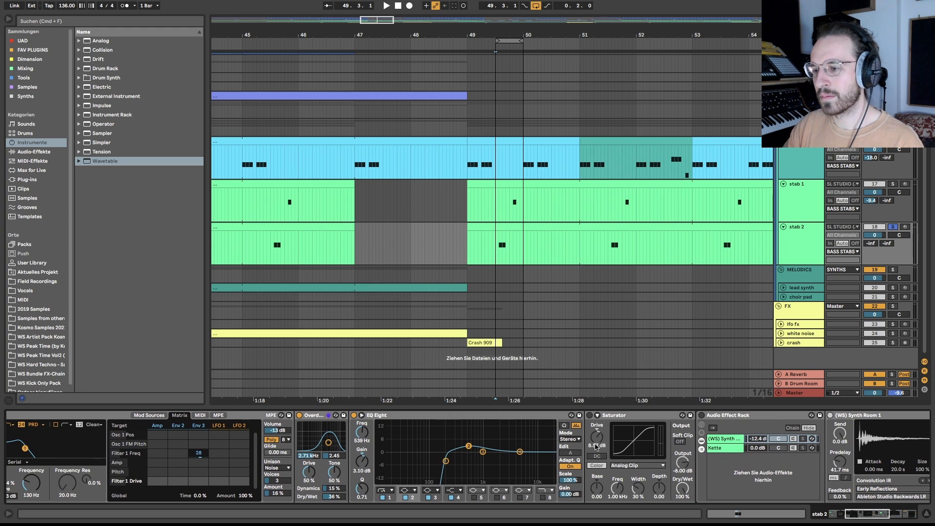
scroll(621, 464, right, 10)
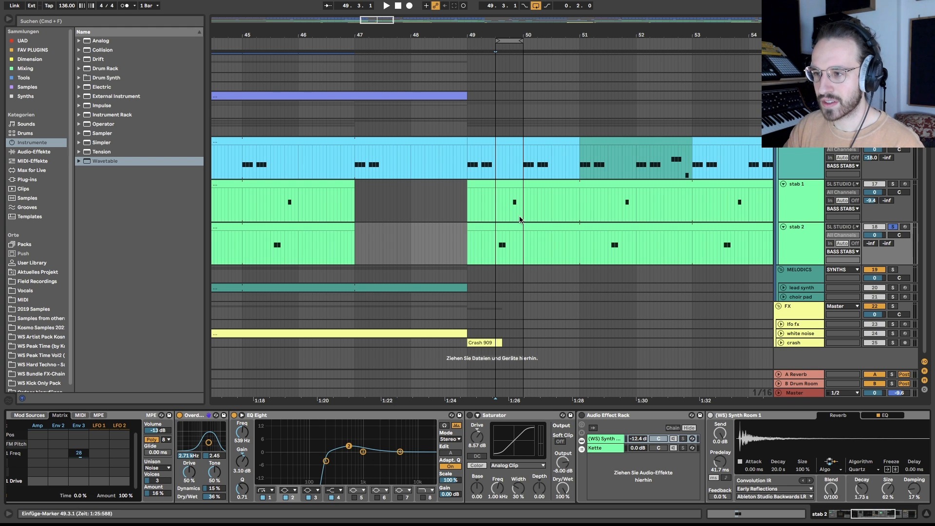
click(793, 217)
scroll(404, 494, left, 20)
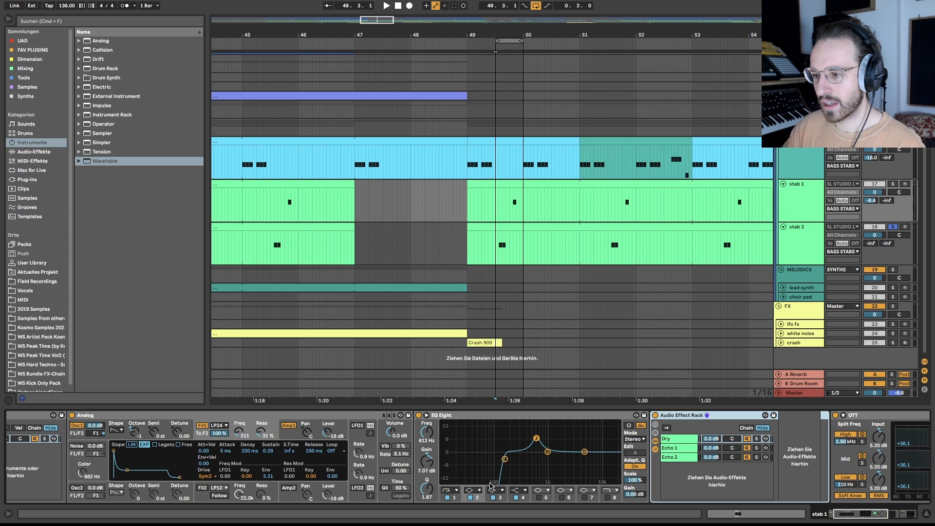
click(802, 258)
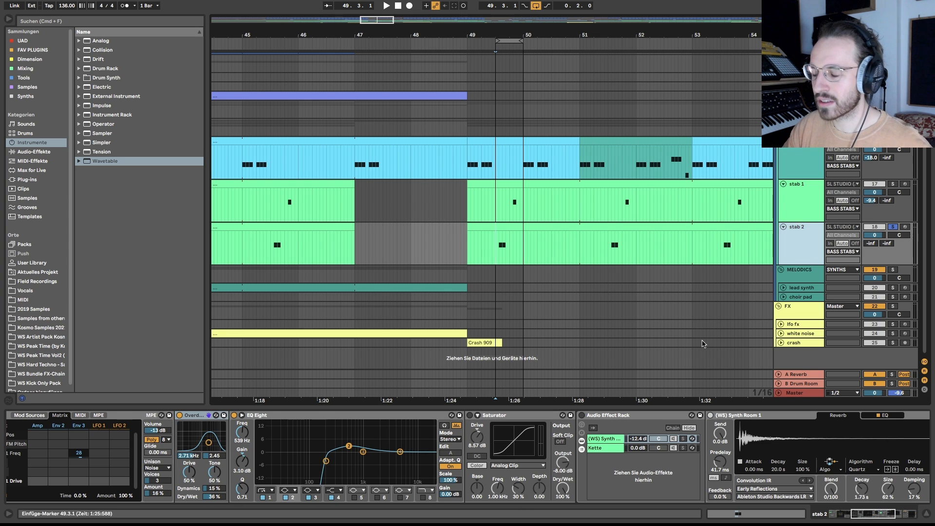
- Switch on stab 2's Saturator and play from 49.2.4 just before its looped stab notes
scroll(650, 444, left, 20)
scroll(650, 445, right, 5)
scroll(650, 445, right, 9)
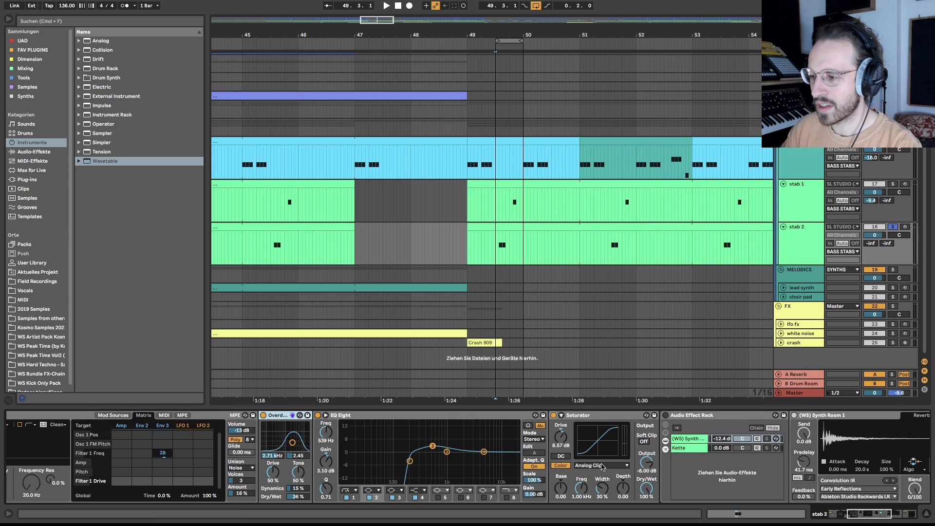
scroll(604, 467, right, 11)
click(492, 248)
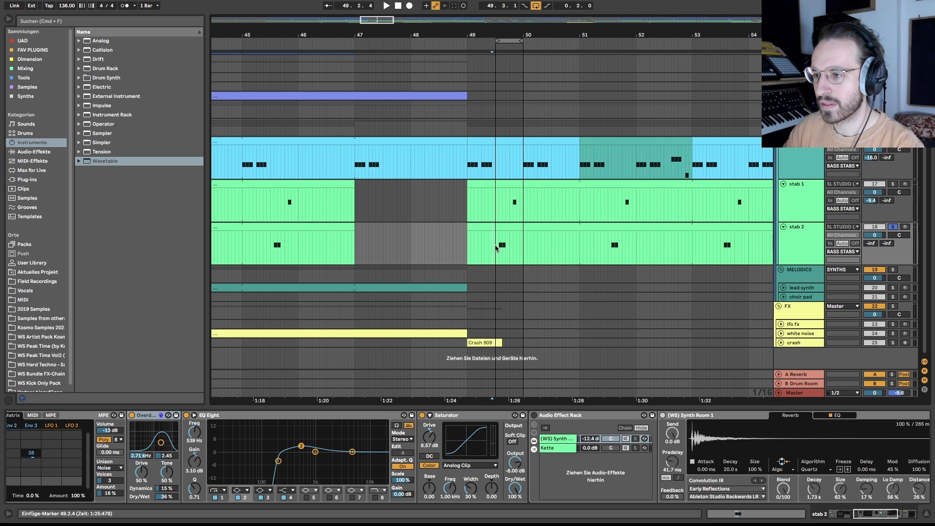
key(space)
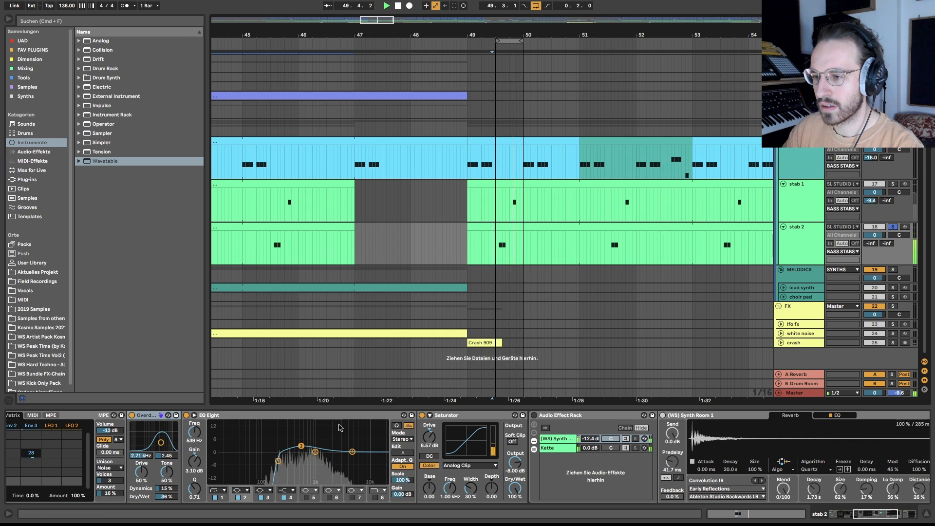
key(space)
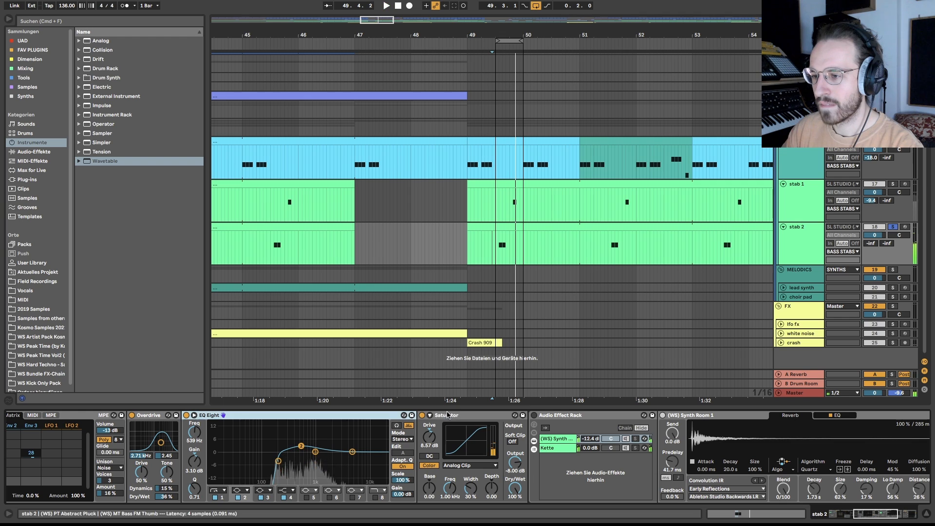
- Compare the loop with Overdrive, EQ Eight and Saturator bypassed together and active together, leaving them on
click(131, 415)
key(space)
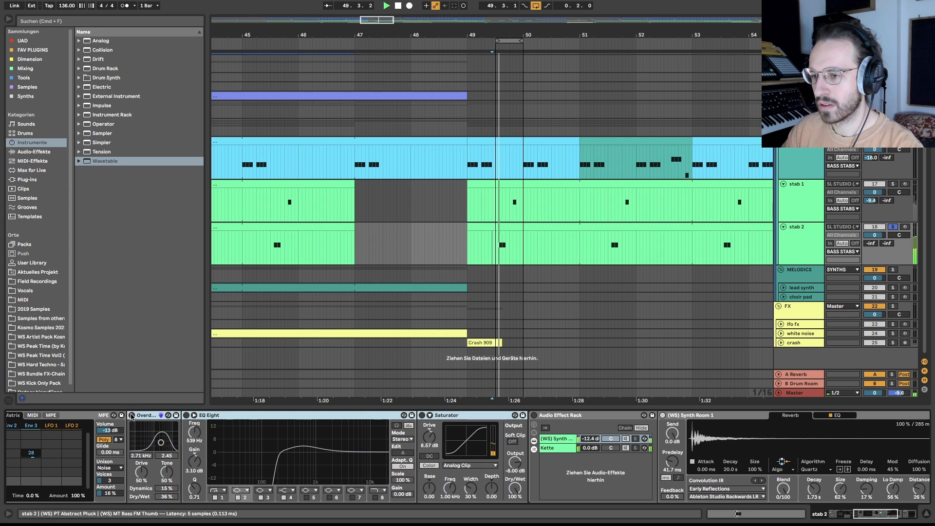
click(132, 416)
key(space)
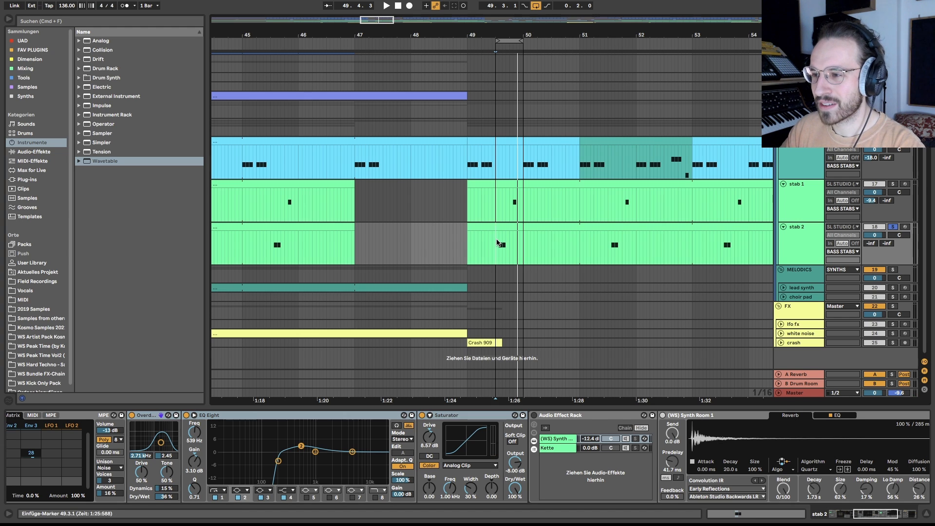
- Switch on stab 2's Audio Effect Rack with the Synth Room 1 reverb chain and audition the looped stab notes
scroll(399, 419, right, 5)
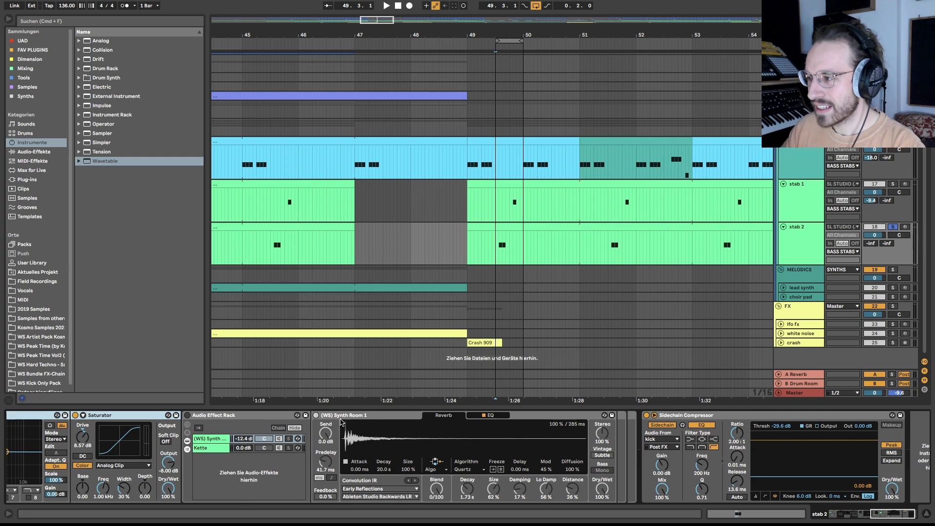
scroll(399, 419, left, 2)
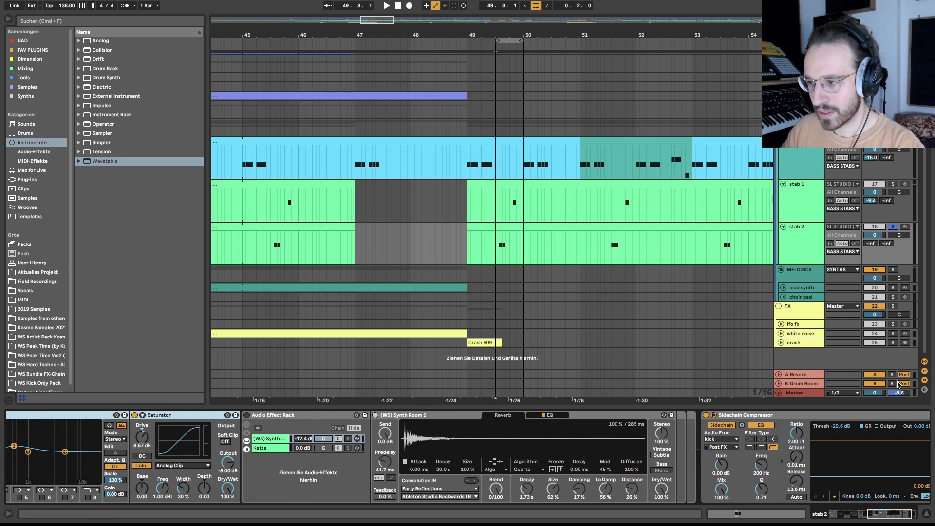
click(806, 374)
click(808, 234)
key(space)
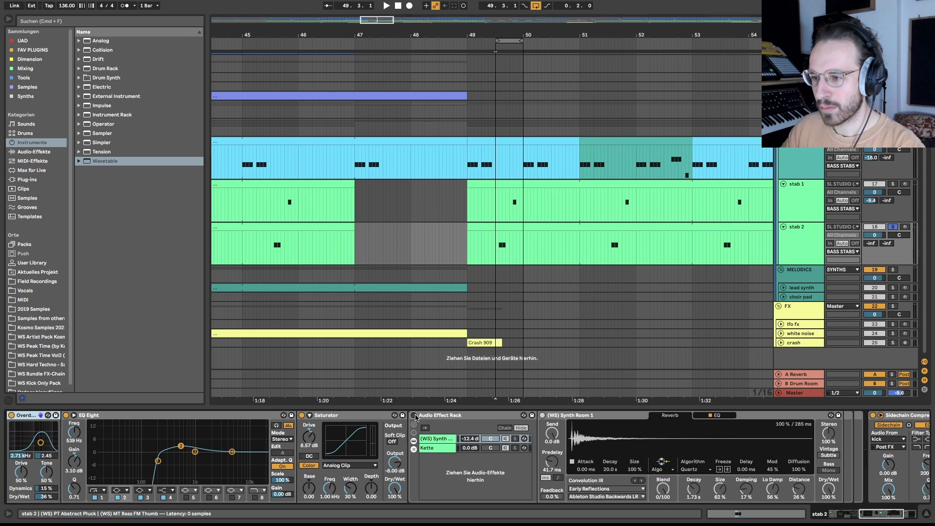
key(space)
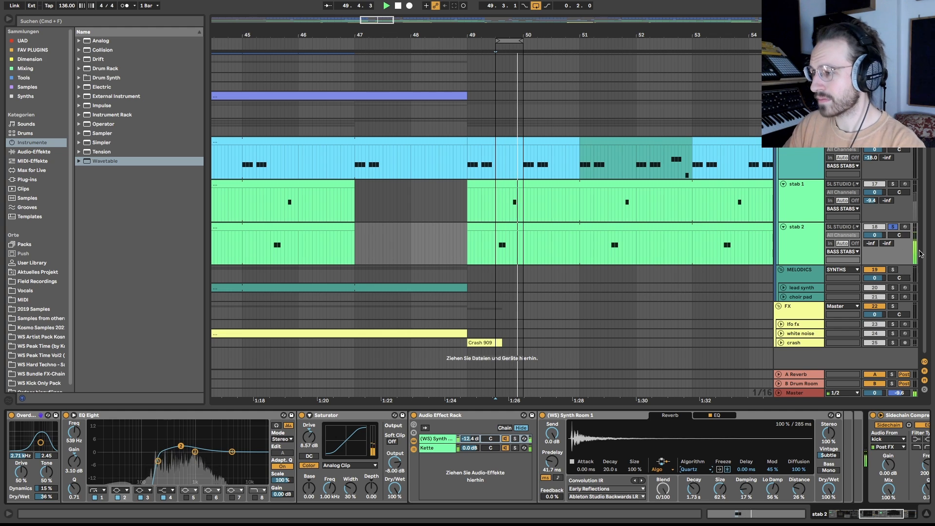
key(space)
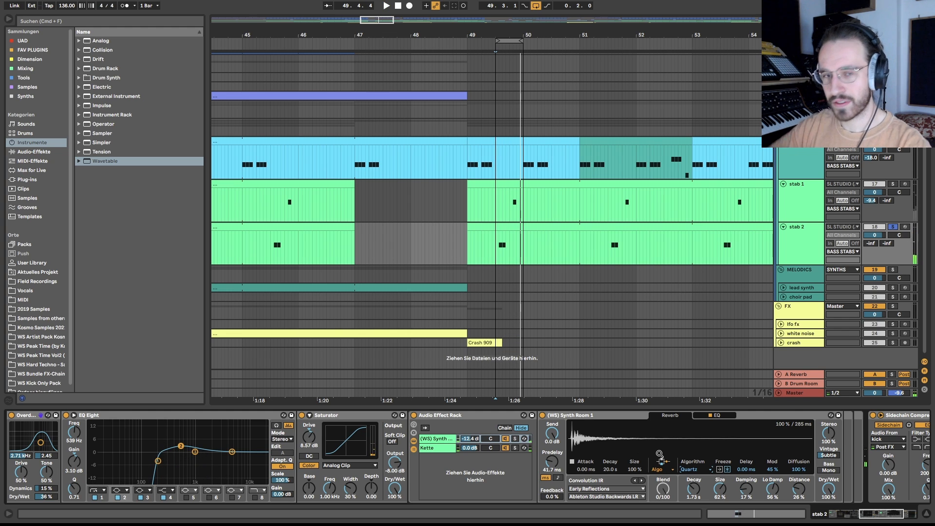
- Turn off stab 2's solo and fold both stab tracks, leaving the lead bass track selected
click(470, 142)
shift+click(560, 227)
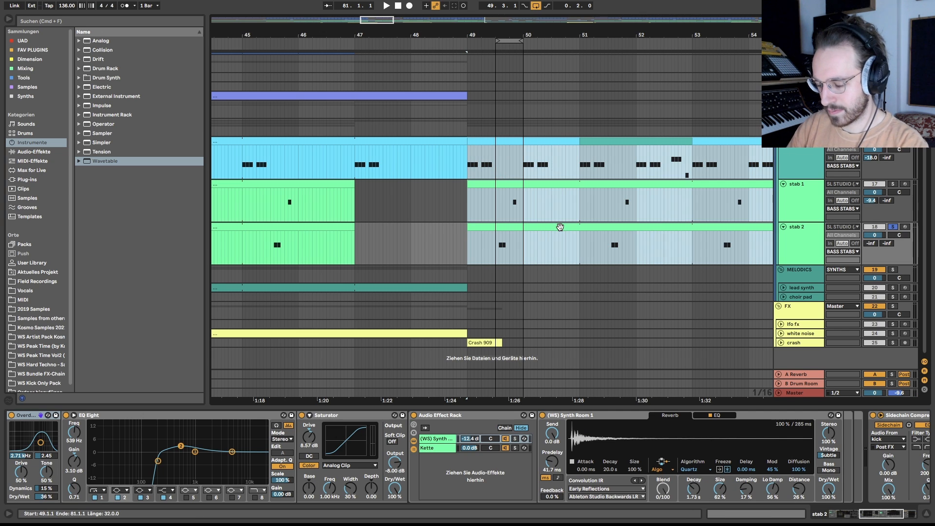
click(789, 252)
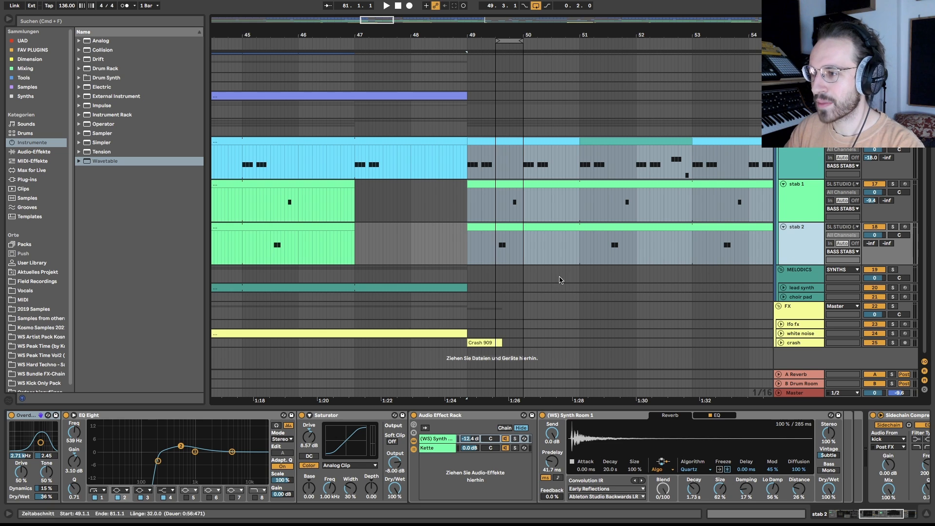
click(801, 203)
key(u)
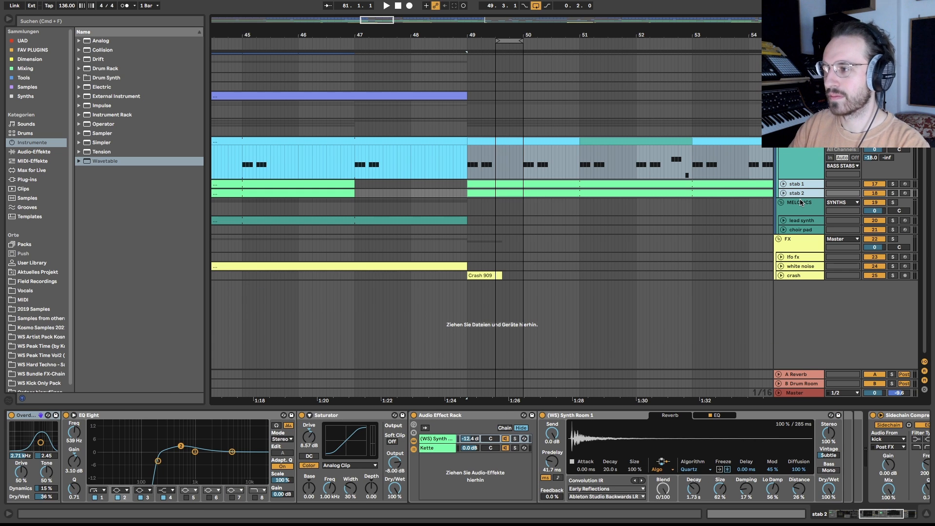
click(800, 164)
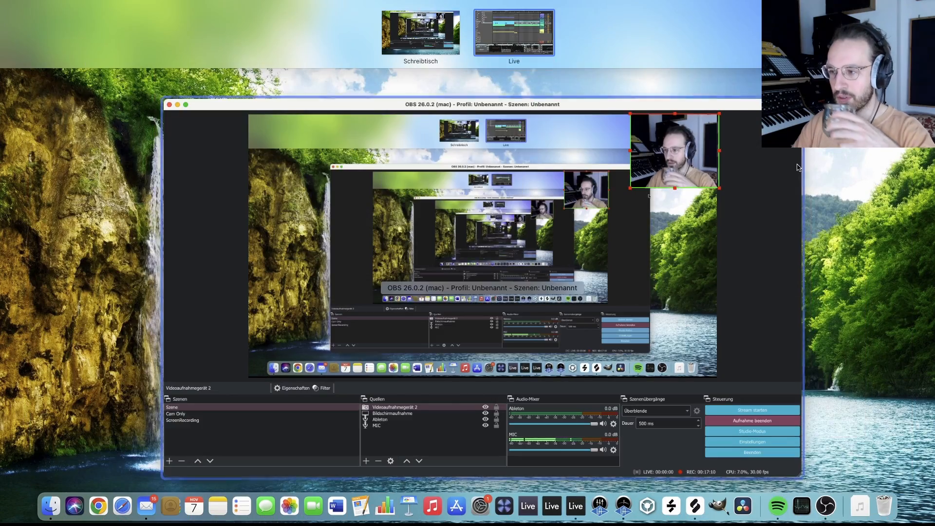
click(723, 237)
key(ctrl+Up)
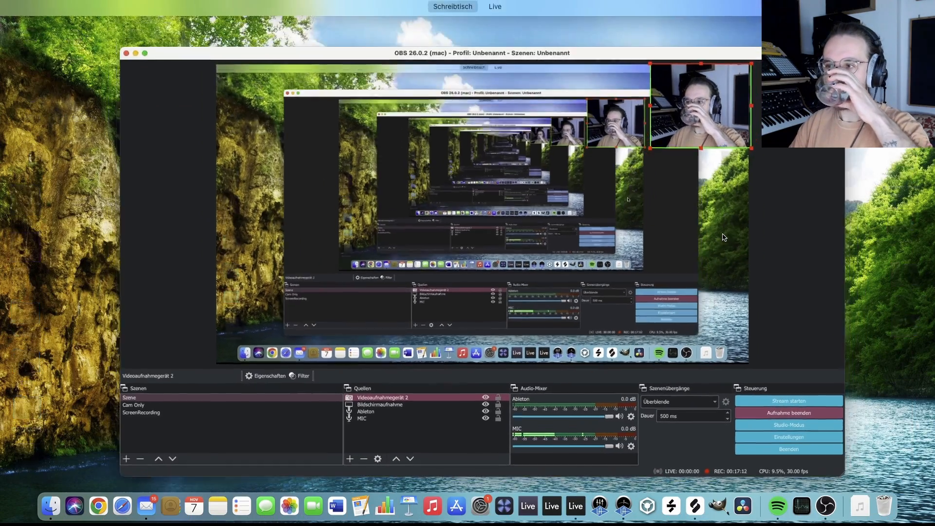
click(508, 32)
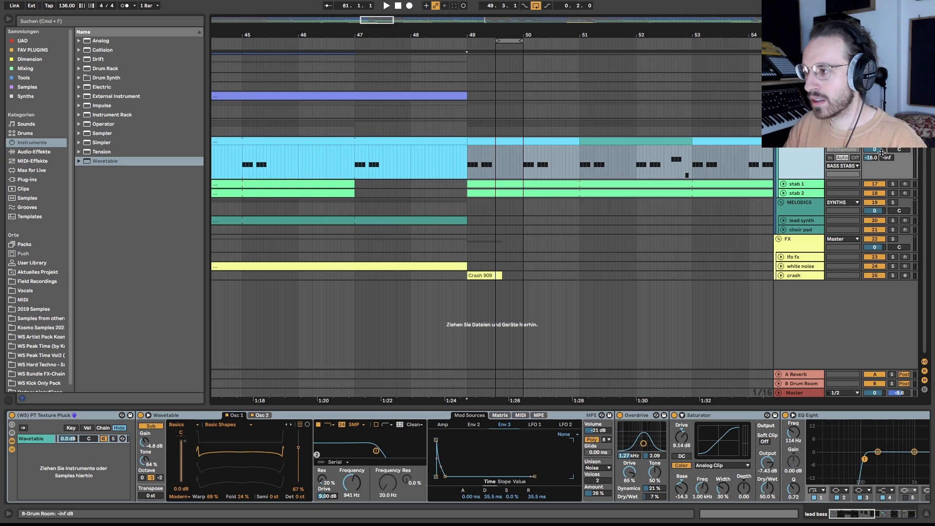
- Solo the lead bass and play its clip looped from 49.1.1 to 51.1.1
click(486, 141)
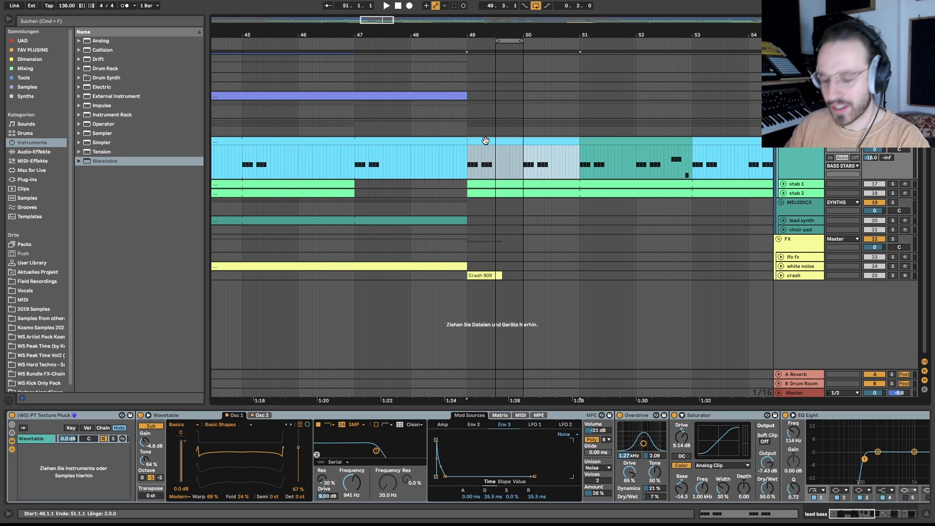
key(super+l)
key(space)
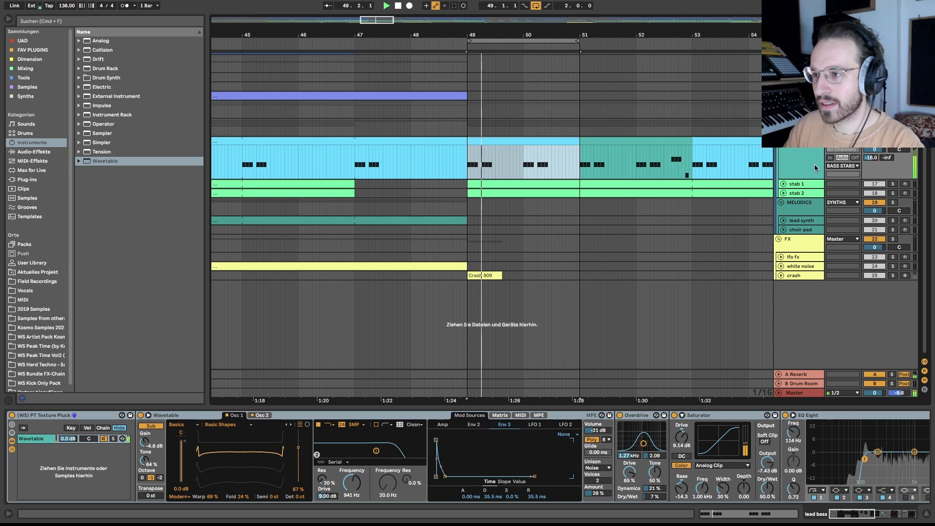
click(794, 163)
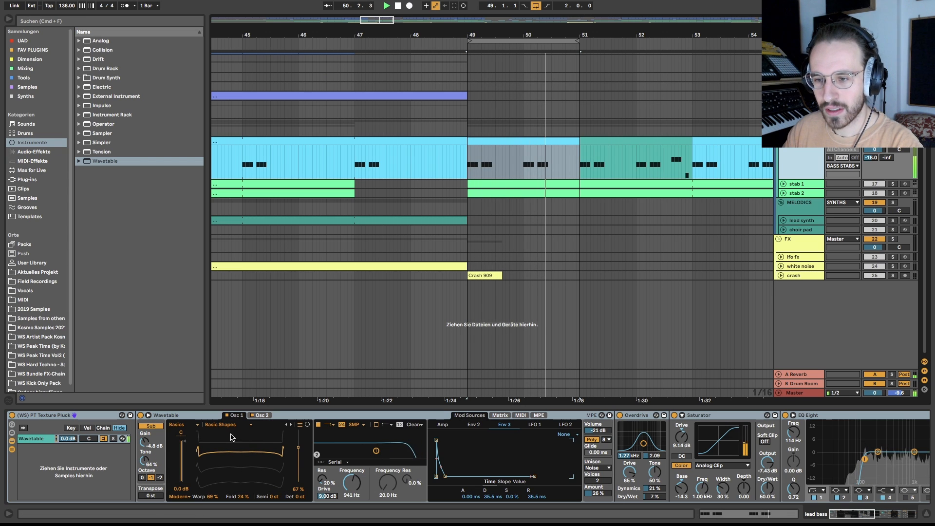
- Examine the lead bass's Wavetable oscillators and its effects chain from Overdrive through EQ Eight to the Dry and Echo rack
click(261, 416)
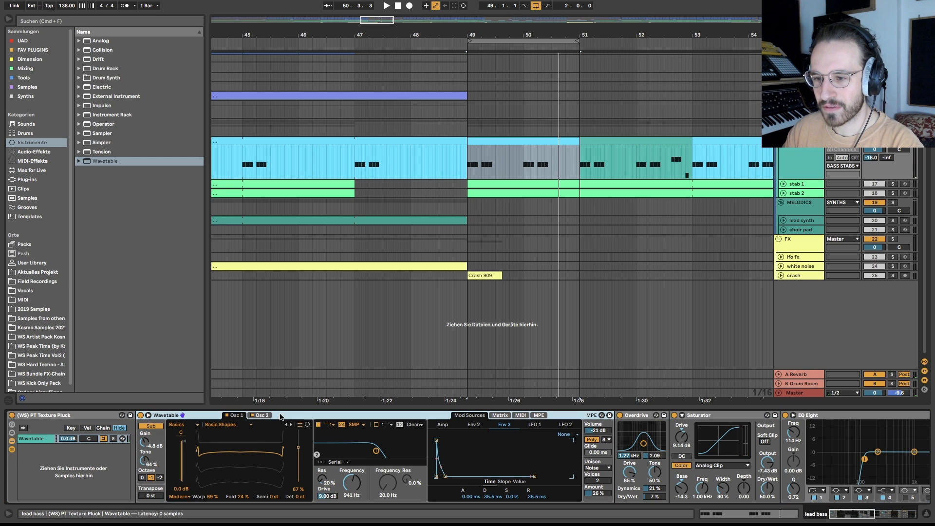
click(236, 416)
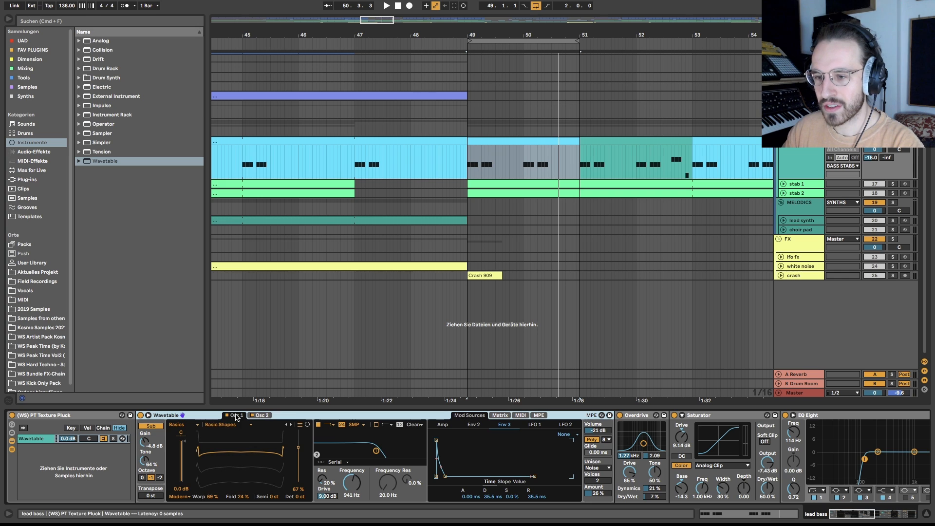
scroll(539, 478, right, 7)
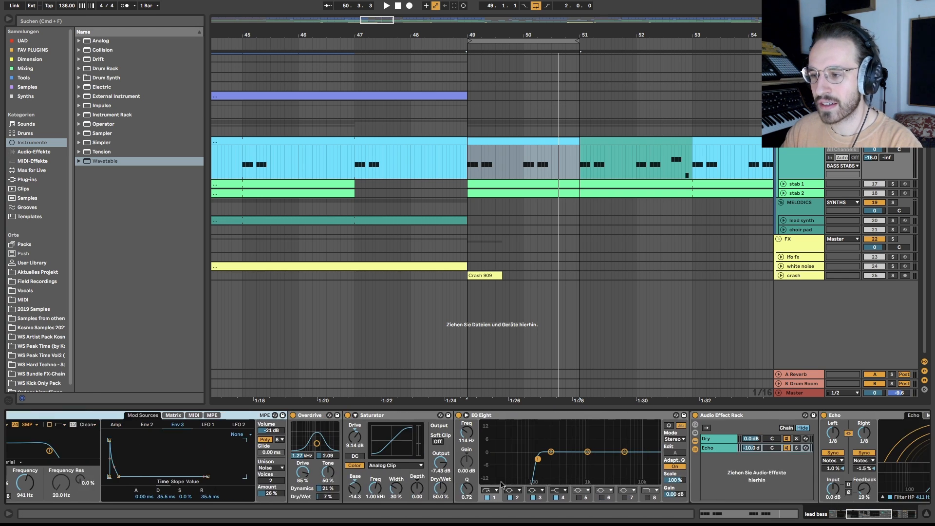
scroll(539, 478, left, 7)
scroll(451, 475, right, 6)
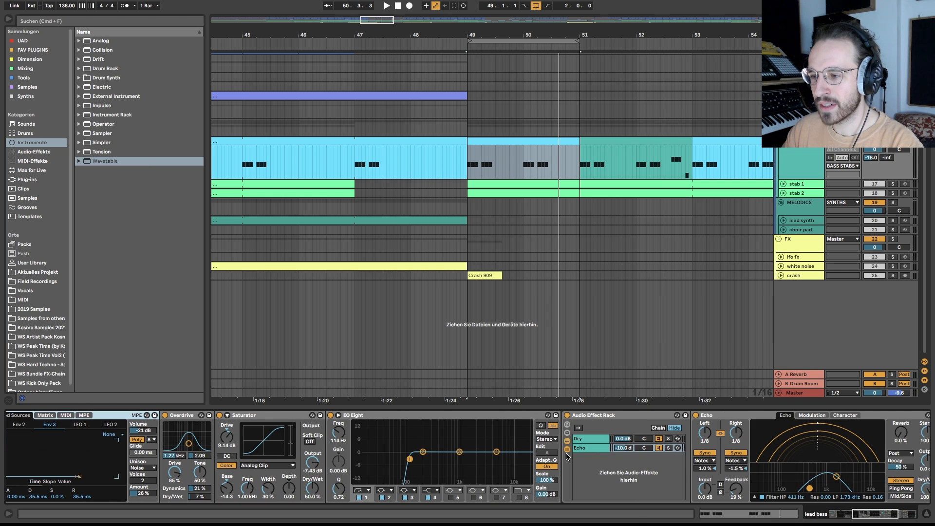
scroll(462, 425, left, 3)
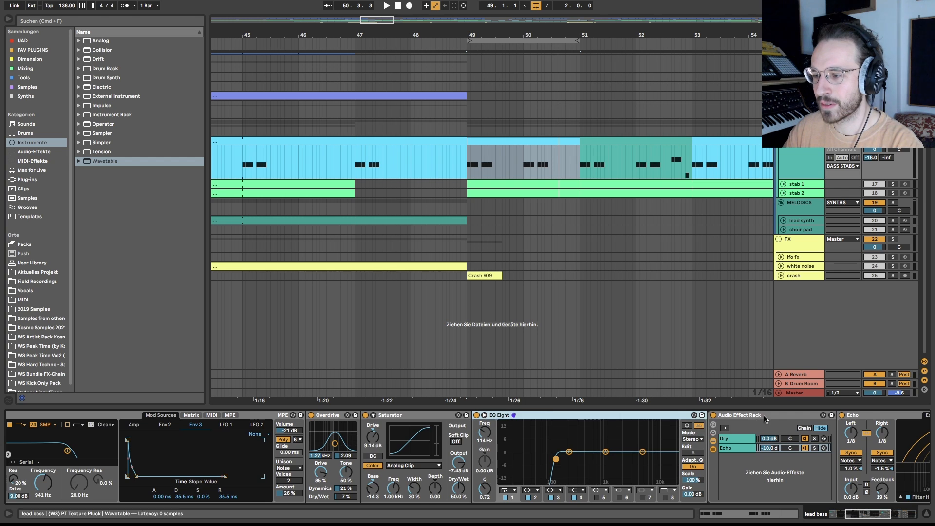
scroll(741, 419, right, 3)
- Compare the lead bass loop with Overdrive, Saturator and EQ Eight bypassed together and active together, leaving them off
scroll(741, 419, left, 7)
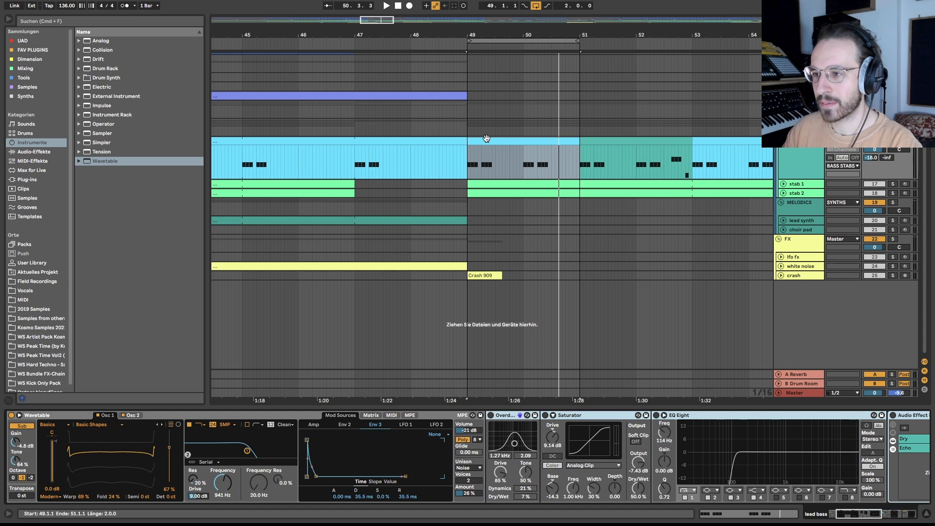
key(space)
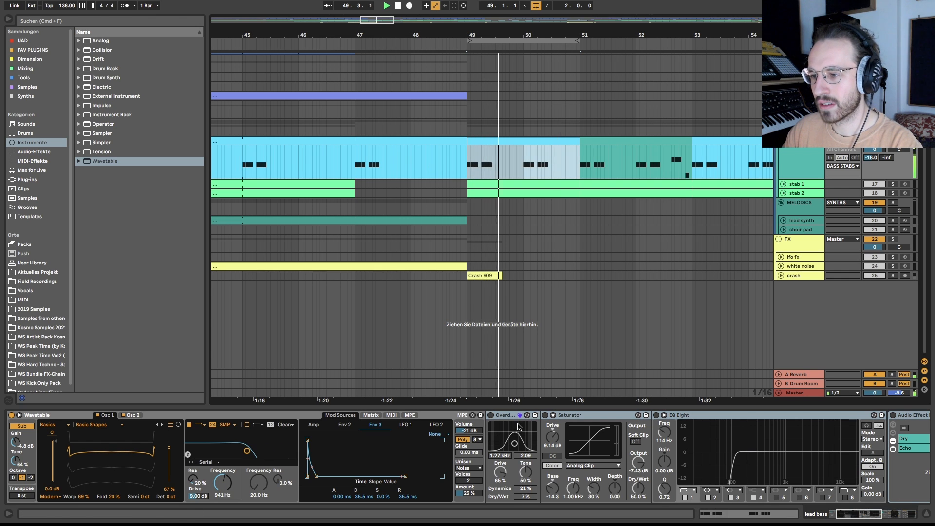
key(space)
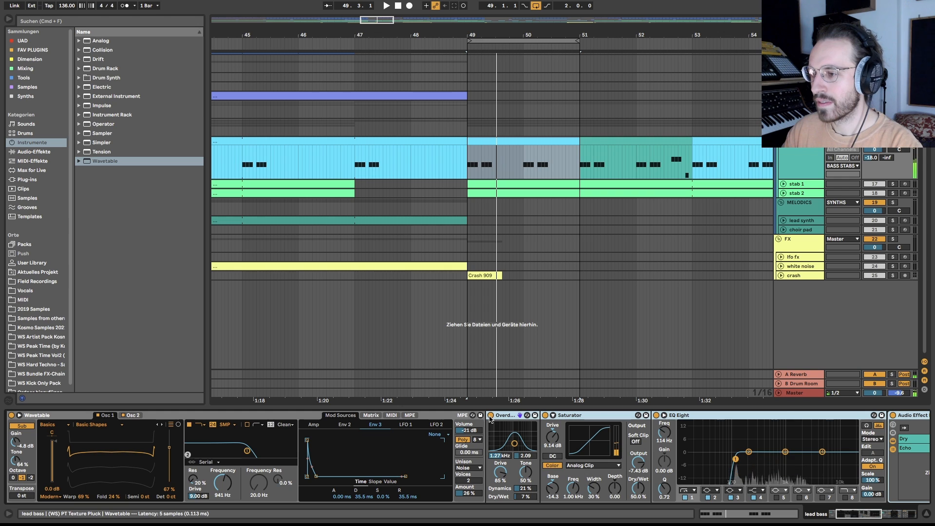
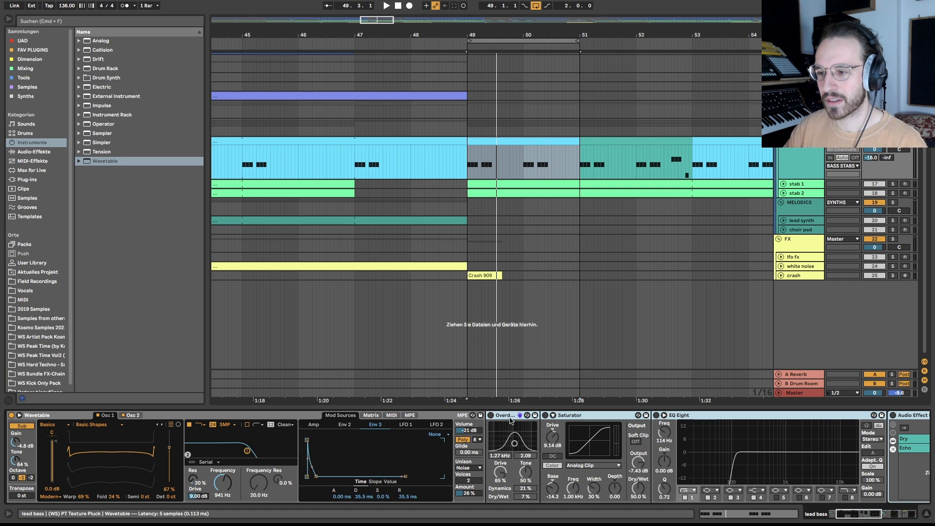
- Switch off the Sub oscillator in the lead bass's Wavetable and audition the loop
scroll(483, 435, left, 1)
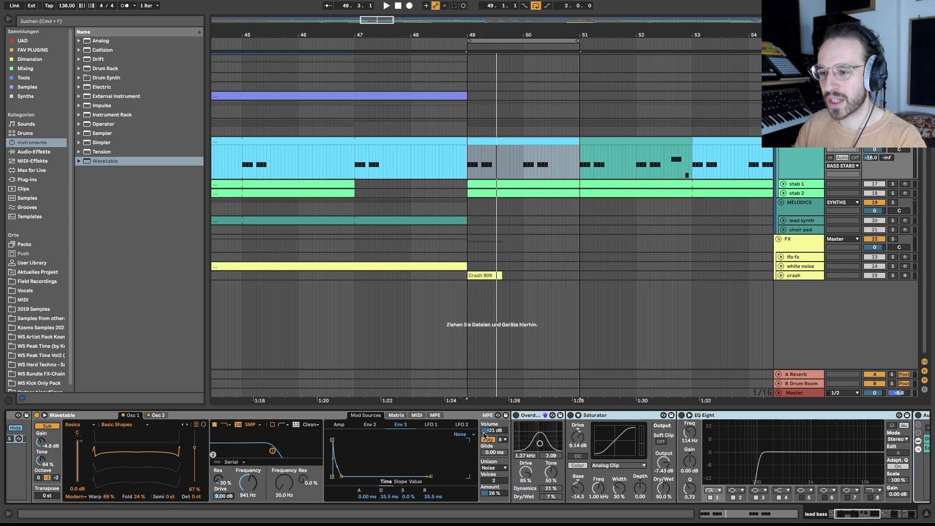
scroll(484, 435, left, 3)
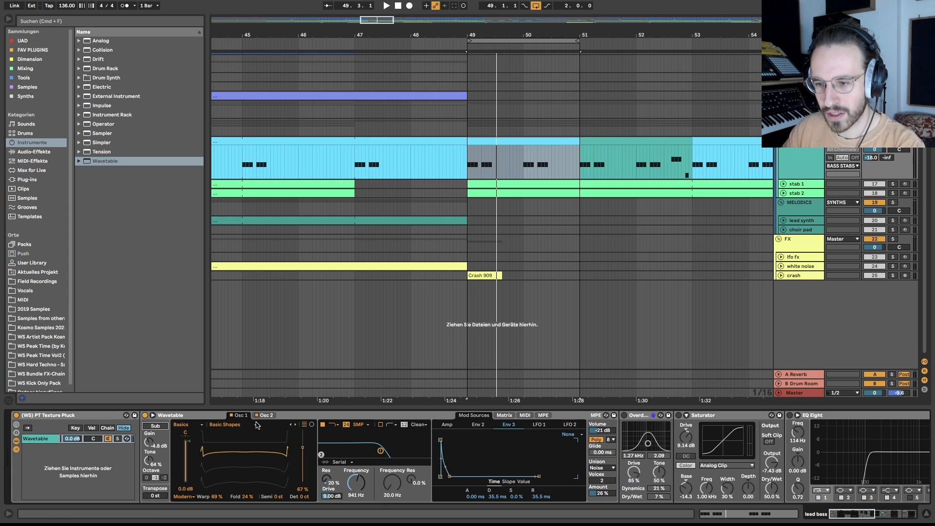
key(space)
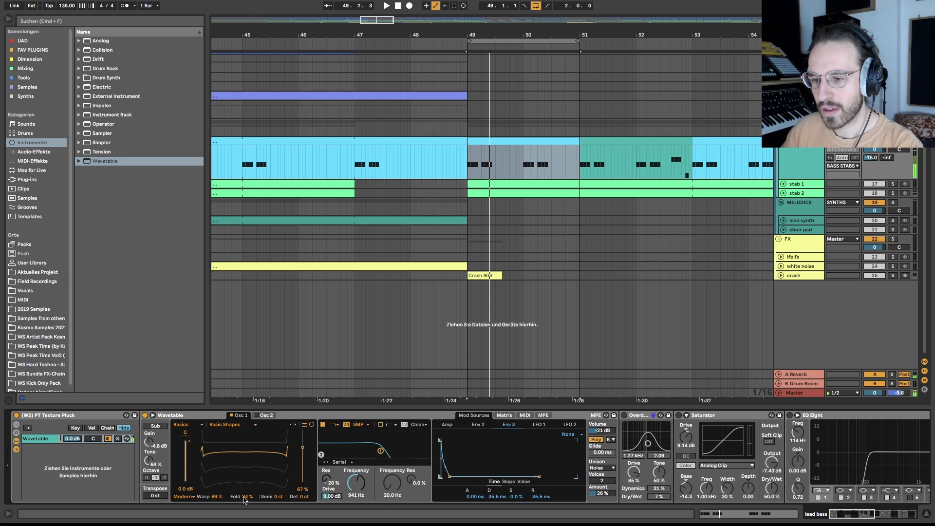
- Compare the lead bass loop with Osc 1's effect mode set to None and to Modern, ending on Modern
click(189, 498)
click(181, 467)
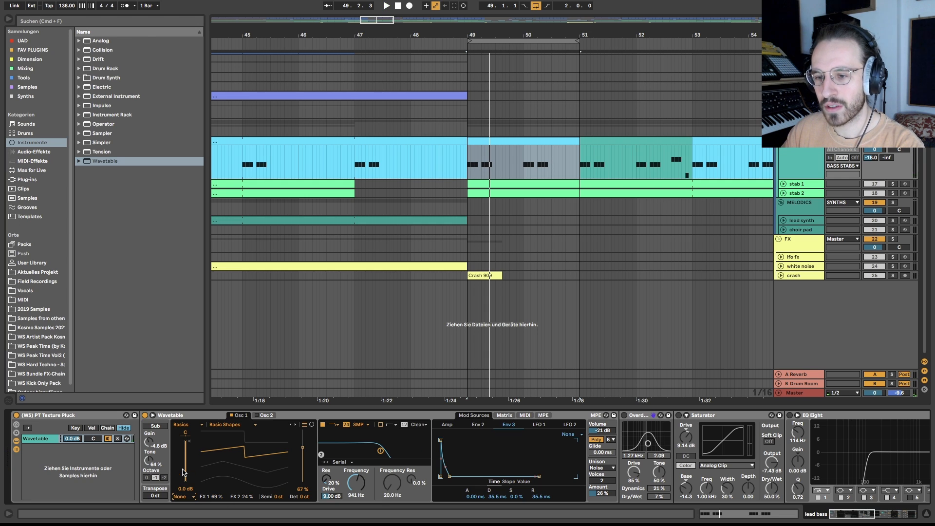
click(188, 497)
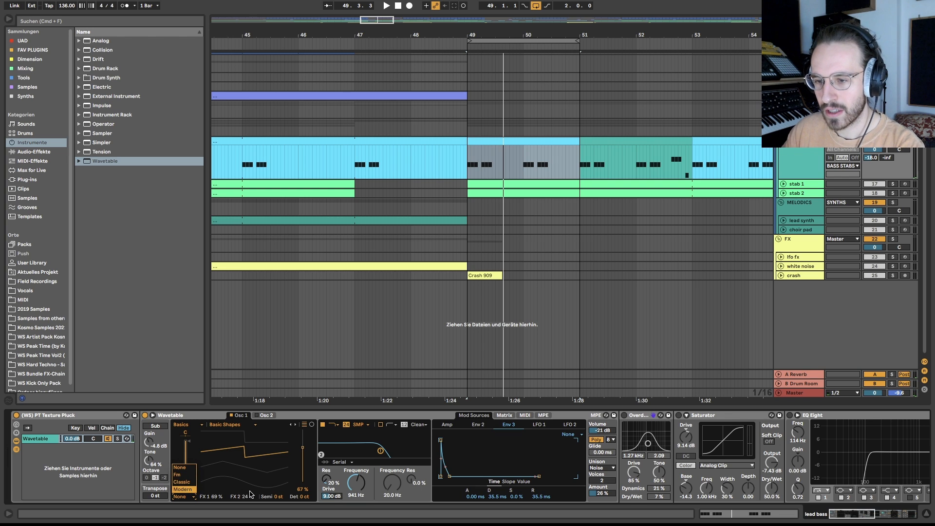
key(Return)
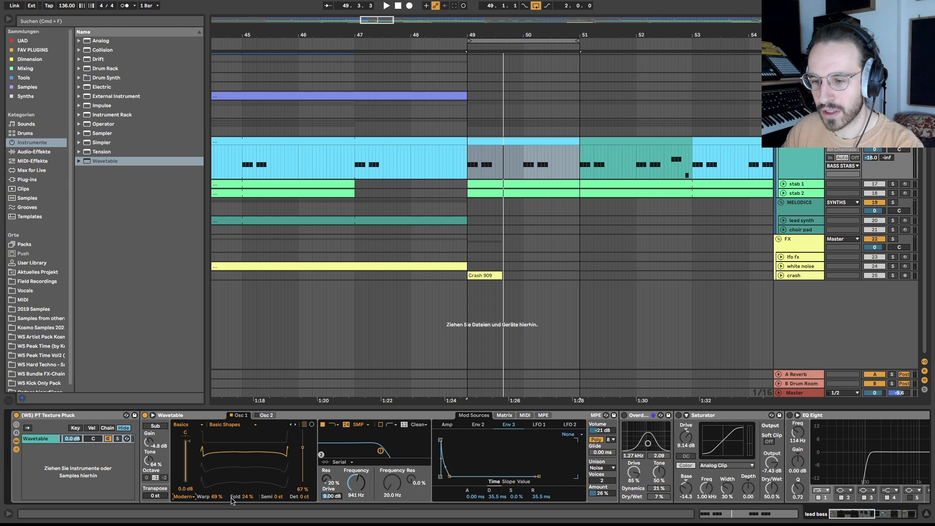
key(space)
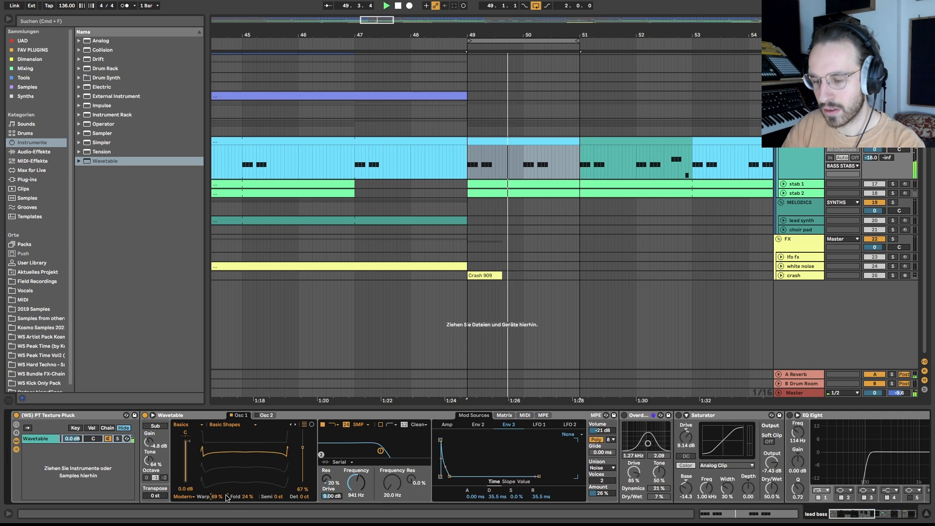
key(space)
key(space)
key(space)
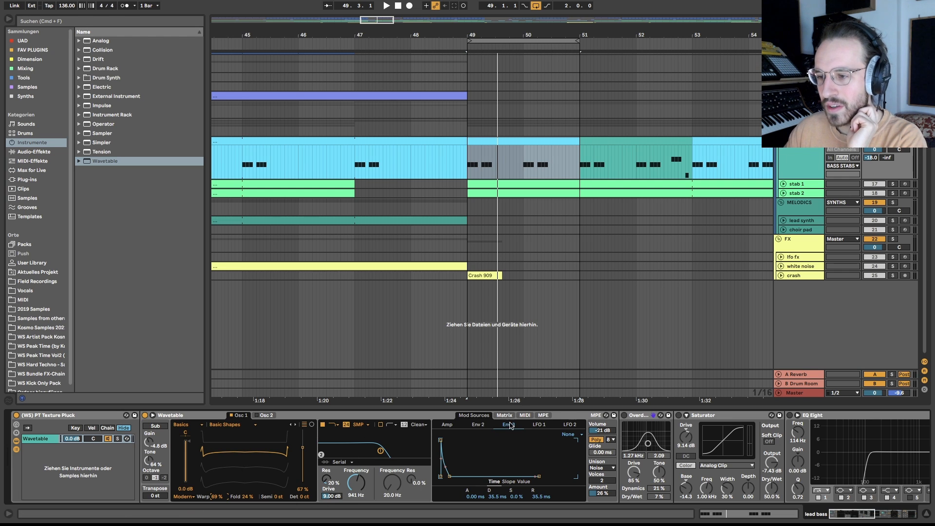
- Examine the lead bass Wavetable's Env 2 and Env 3 envelopes along with their targets in the modulation matrix
click(479, 425)
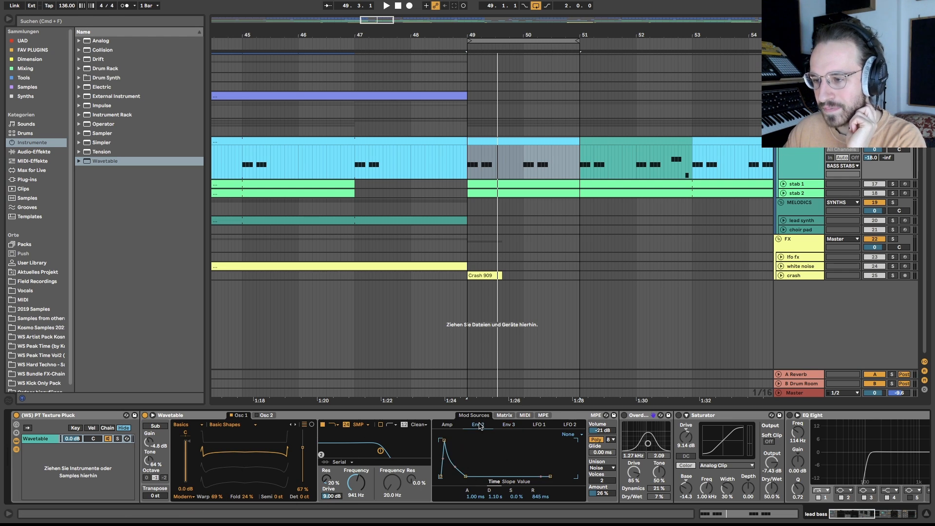
click(509, 416)
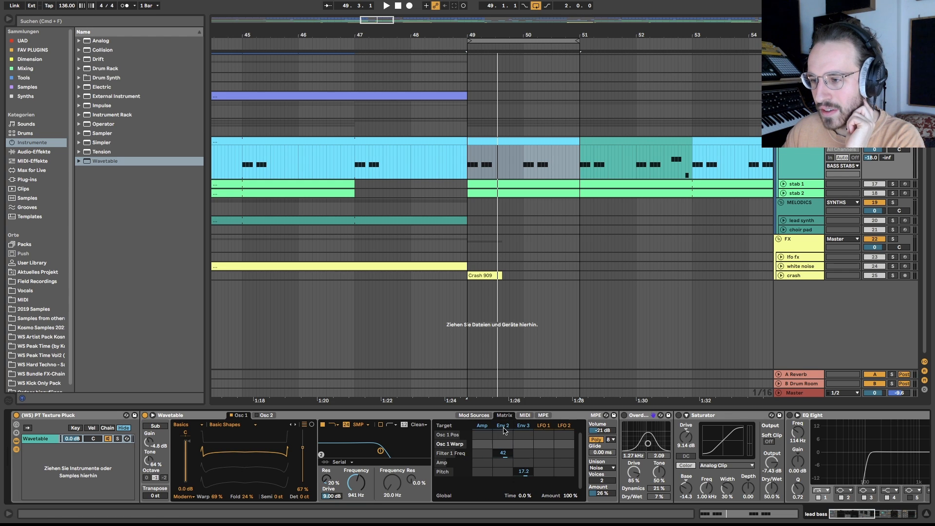
click(475, 416)
click(503, 427)
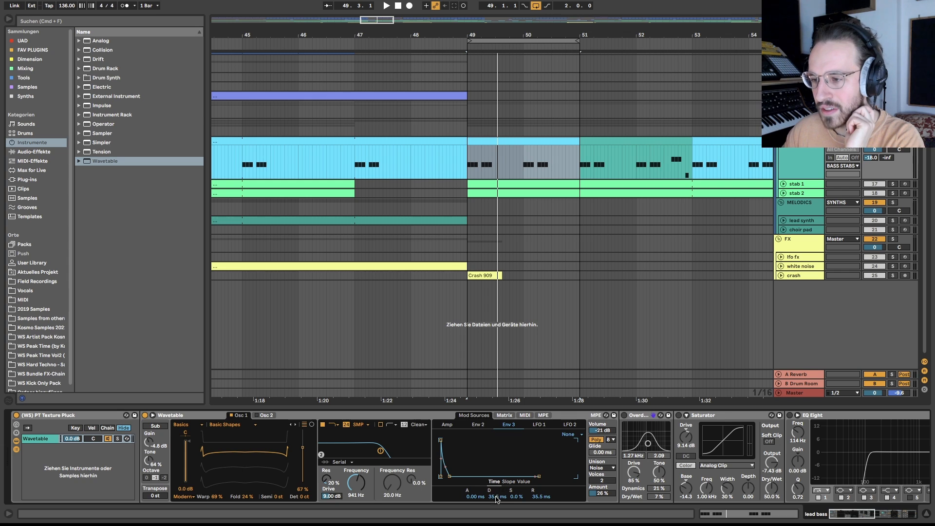
click(507, 468)
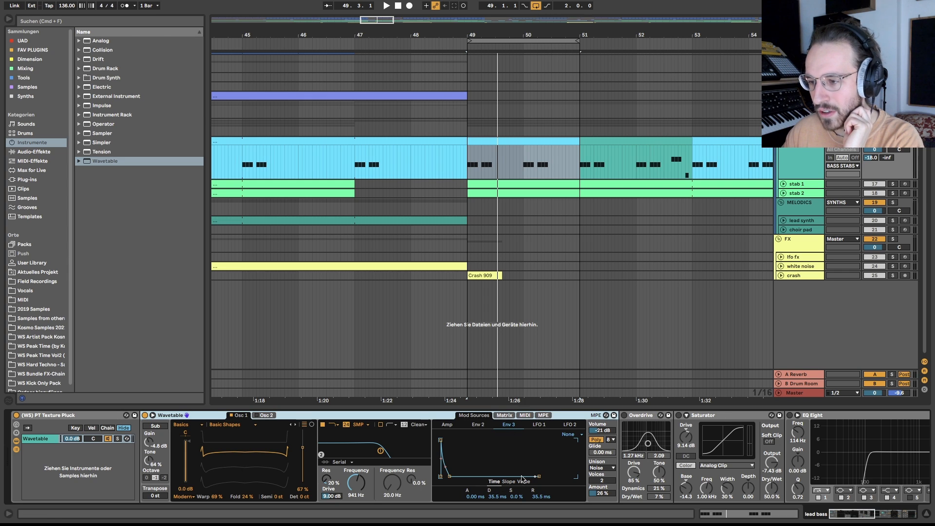
- Review the lead bass Wavetable's Env 2 shape, its modulation matrix and the Osc 2 settings
click(479, 424)
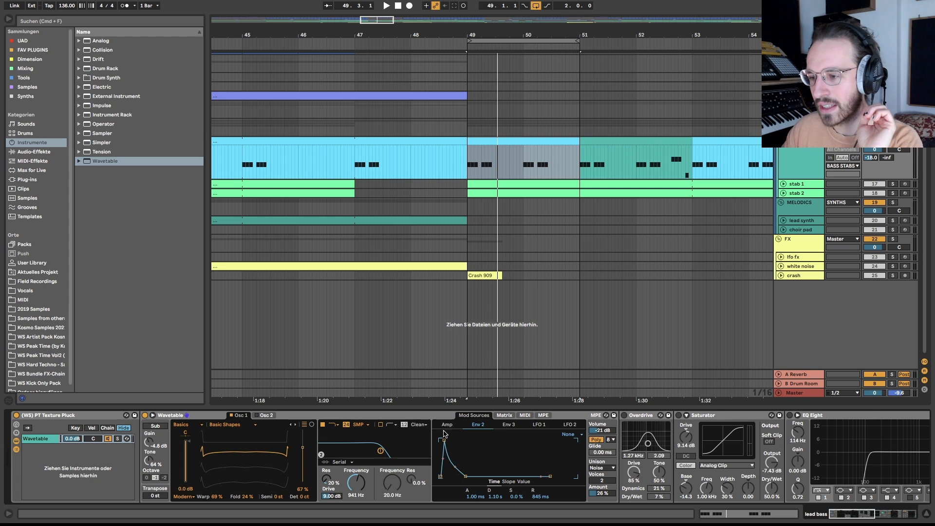
click(503, 415)
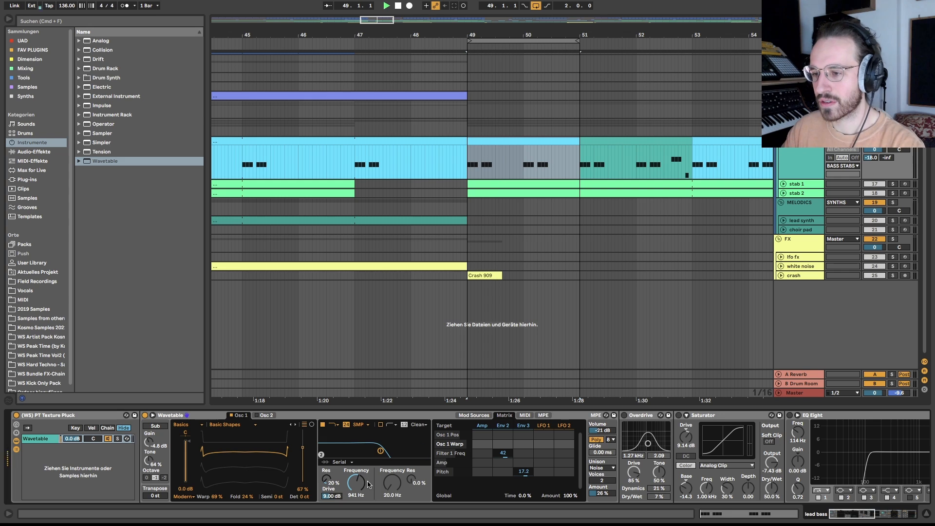
click(263, 416)
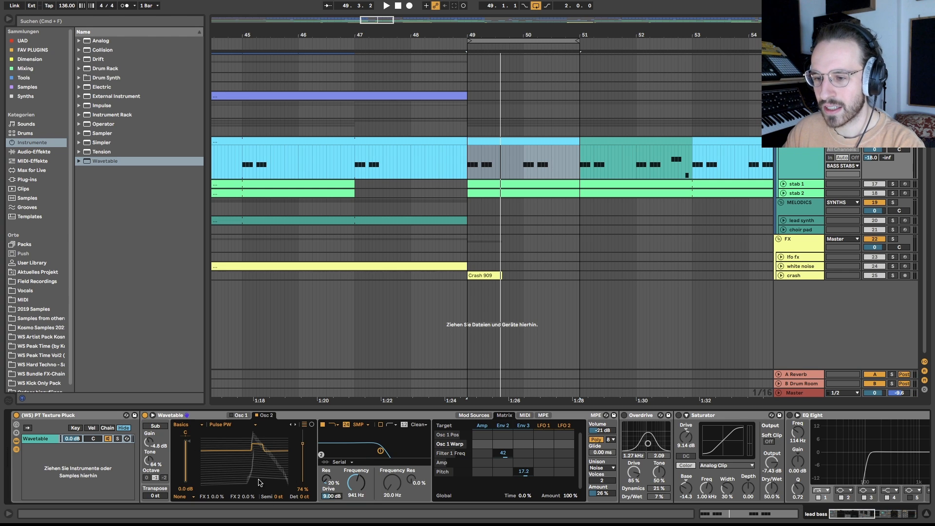
- Audition the lead bass loop while switching Wavetable's Osc 1 and Osc 2 off and on
key(space)
click(231, 416)
key(space)
key(space)
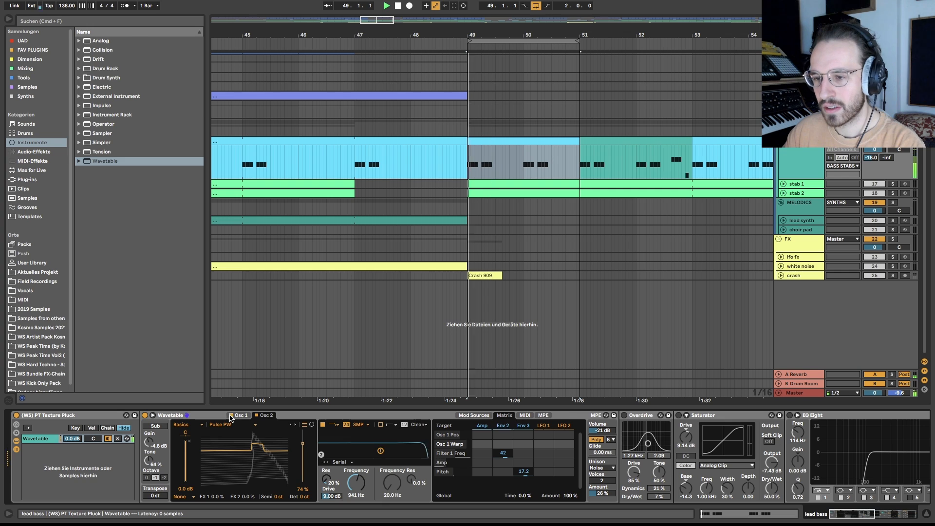
click(256, 416)
key(space)
key(space)
click(257, 415)
key(space)
key(space)
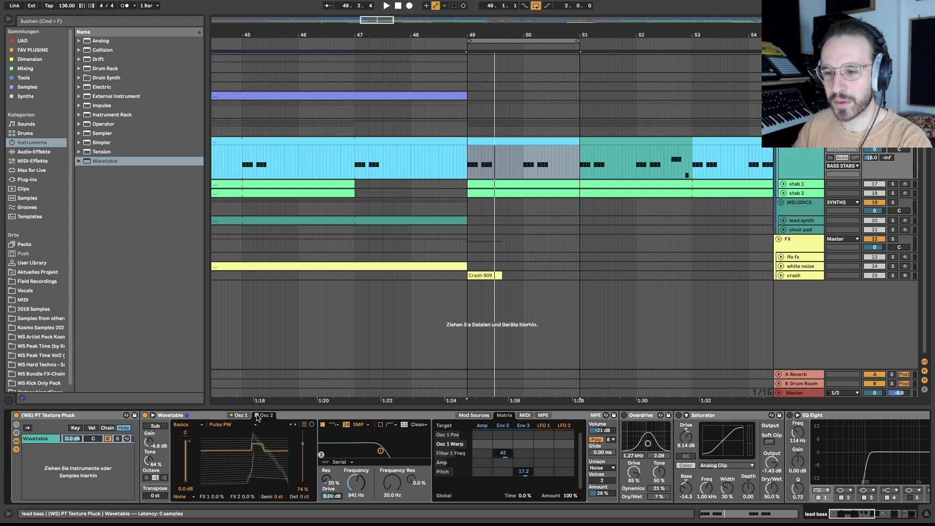
- Switch the lead bass's Sub oscillator back on, audition it, and reactivate Overdrive, Saturator and EQ Eight together
click(155, 426)
key(space)
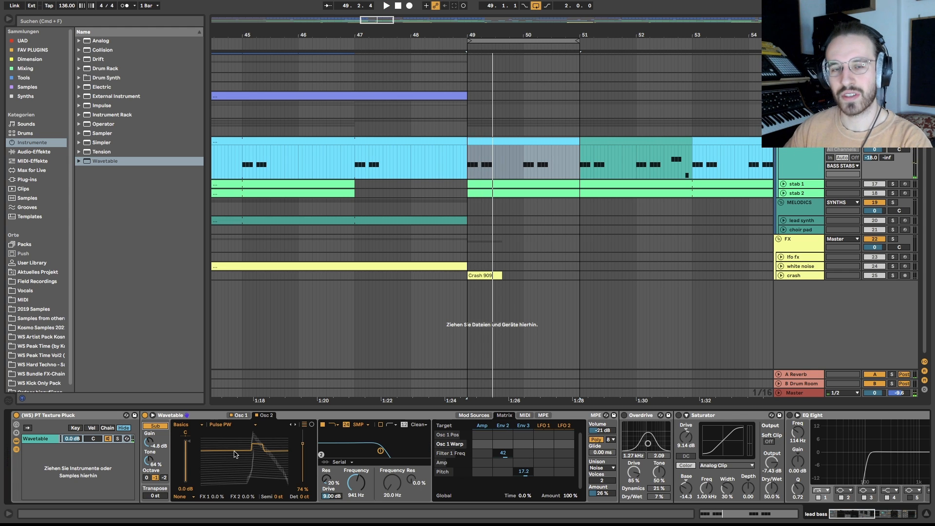
scroll(633, 439, right, 6)
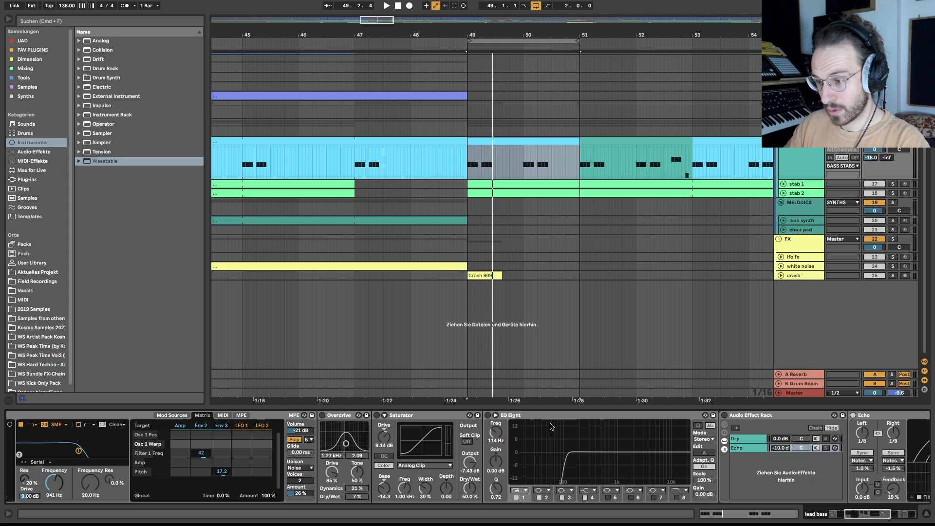
click(534, 417)
click(343, 417)
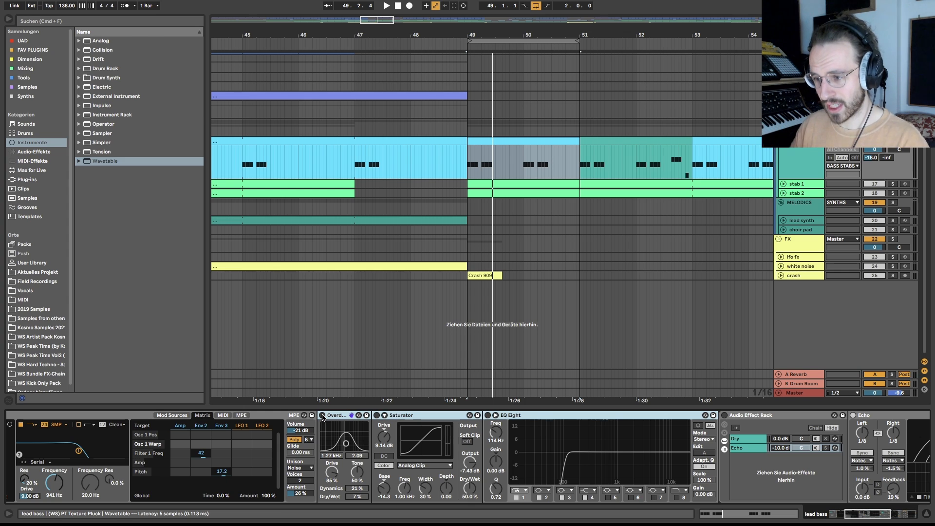
click(322, 415)
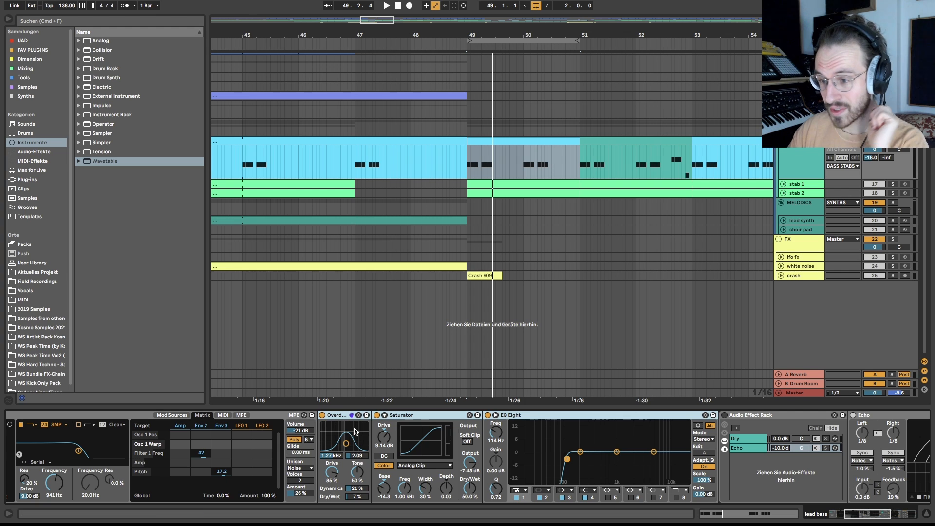
- Examine the settings of the lead bass's Overdrive, Saturator and EQ Eight one after another
click(433, 415)
click(553, 418)
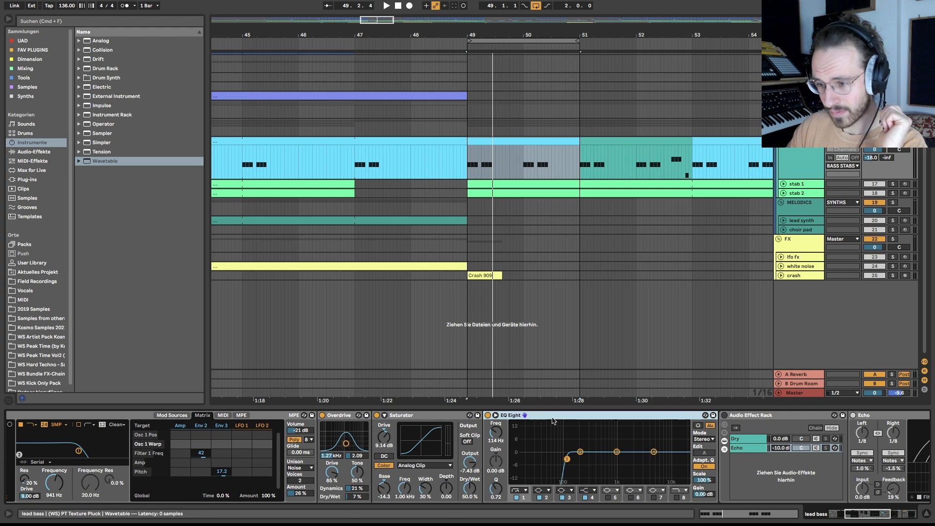
scroll(397, 438, left, 2)
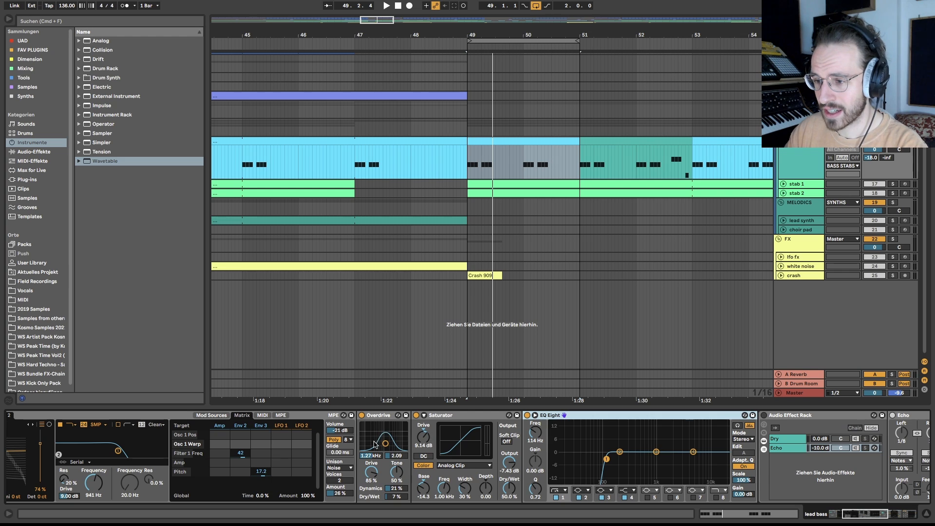
click(433, 426)
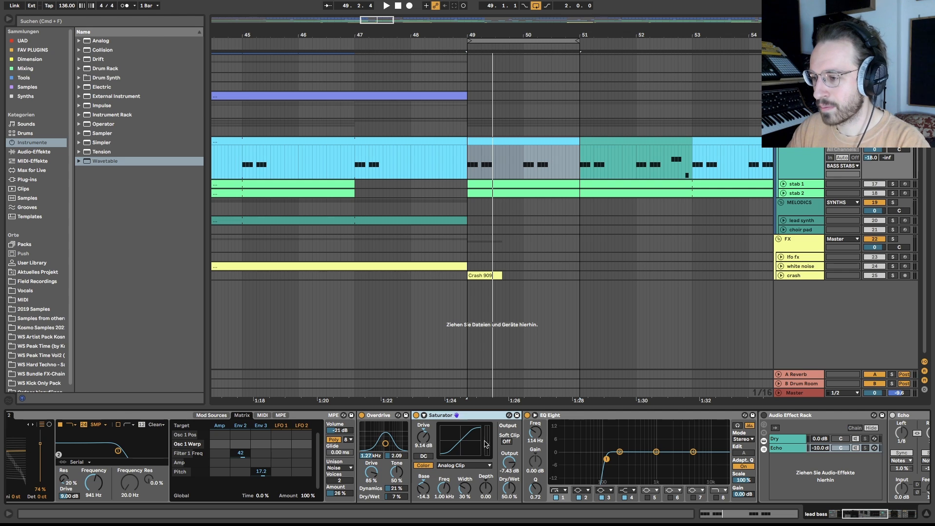
click(553, 438)
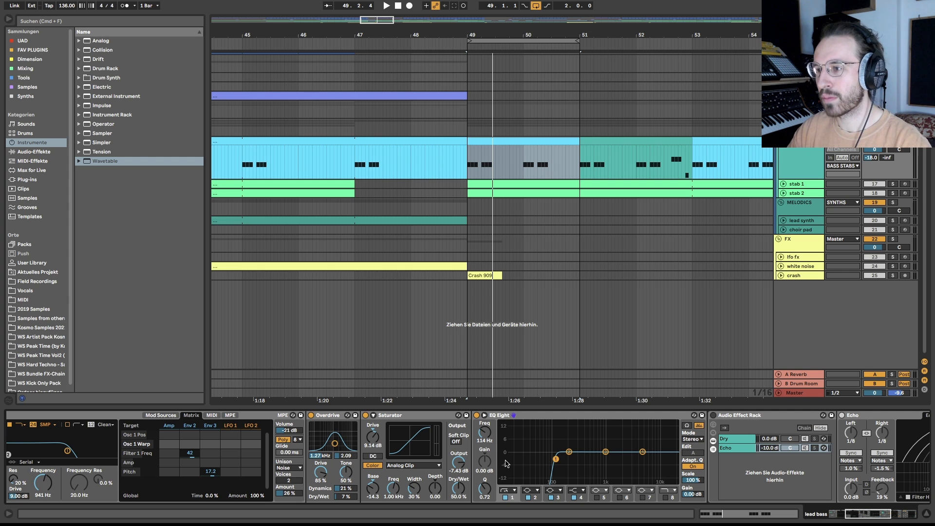
- Audition the lead bass loop and inspect the Echo device's delay and feedback settings in the Audio Effect Rack
scroll(506, 464, right, 10)
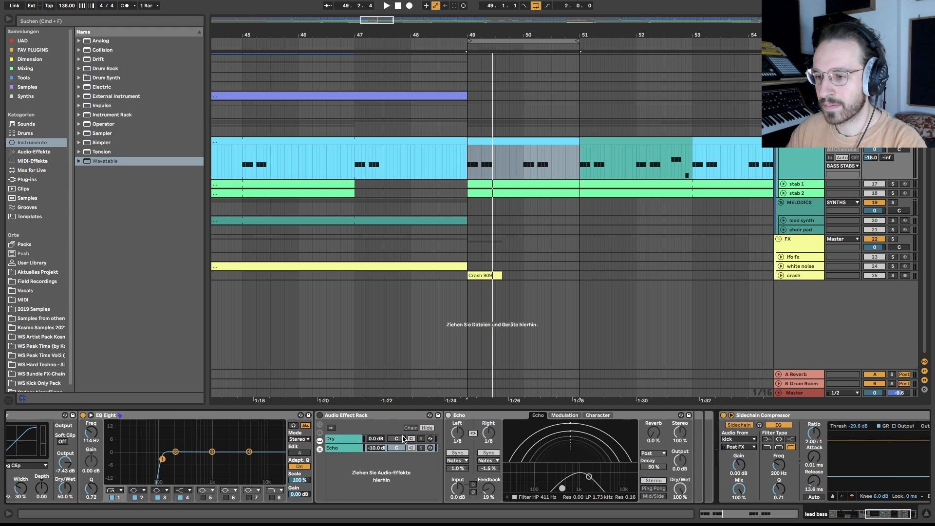
key(space)
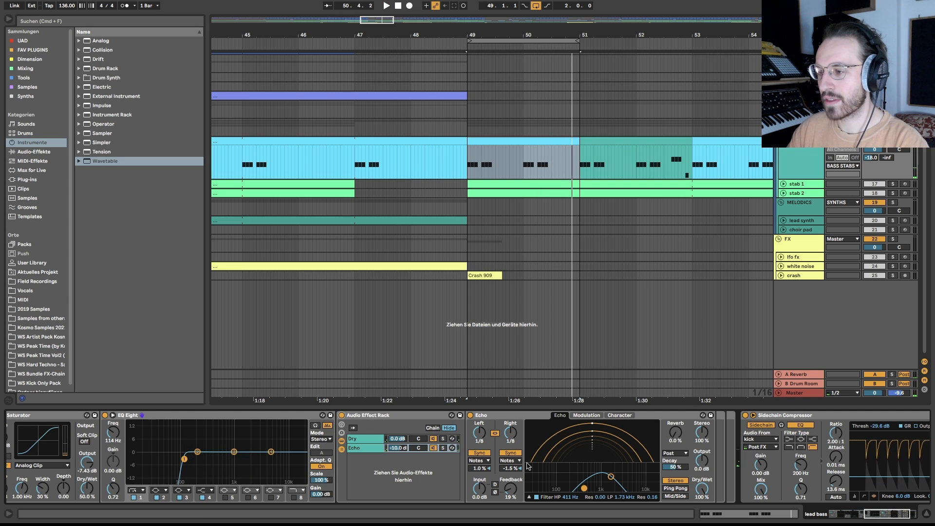
drag(510, 488, 510, 467)
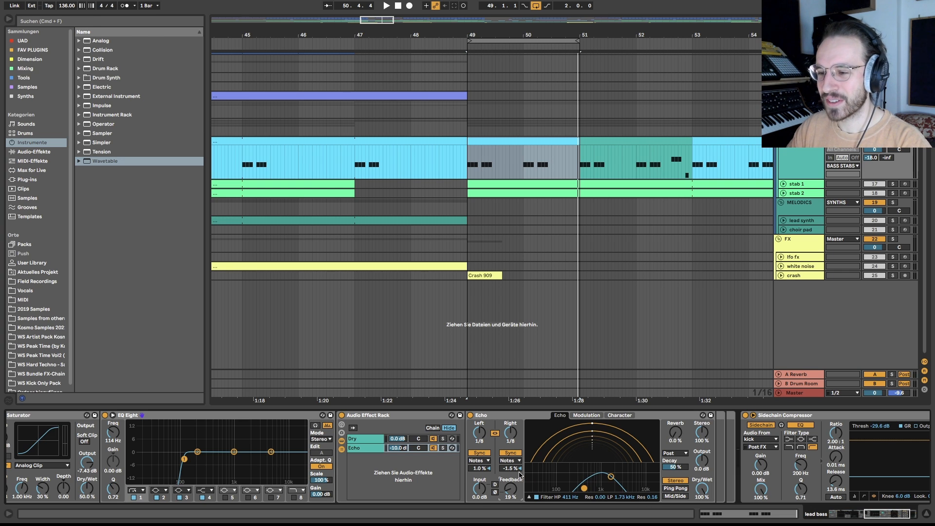
- Compare the lead bass rack's Echo and Dry chains in solo during playback, ending unsoloed with the Echo chain displayed
click(443, 448)
key(space)
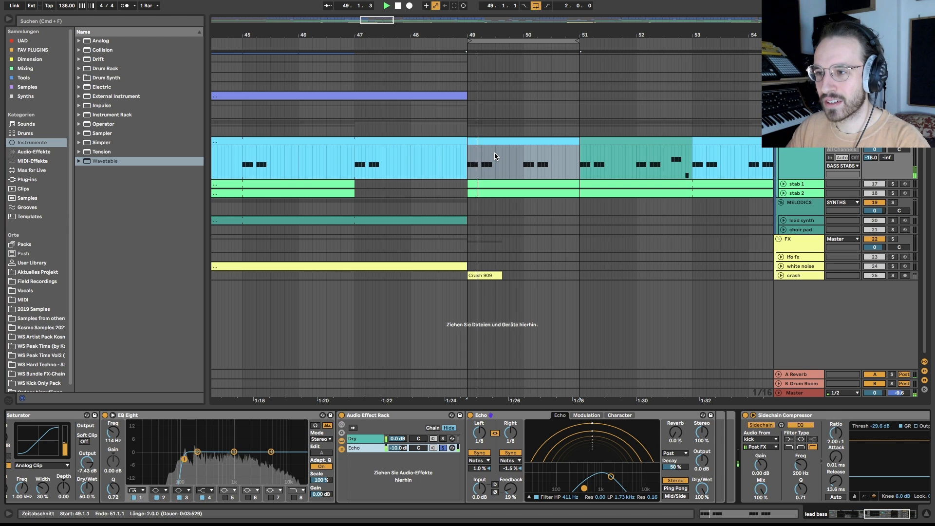
click(443, 438)
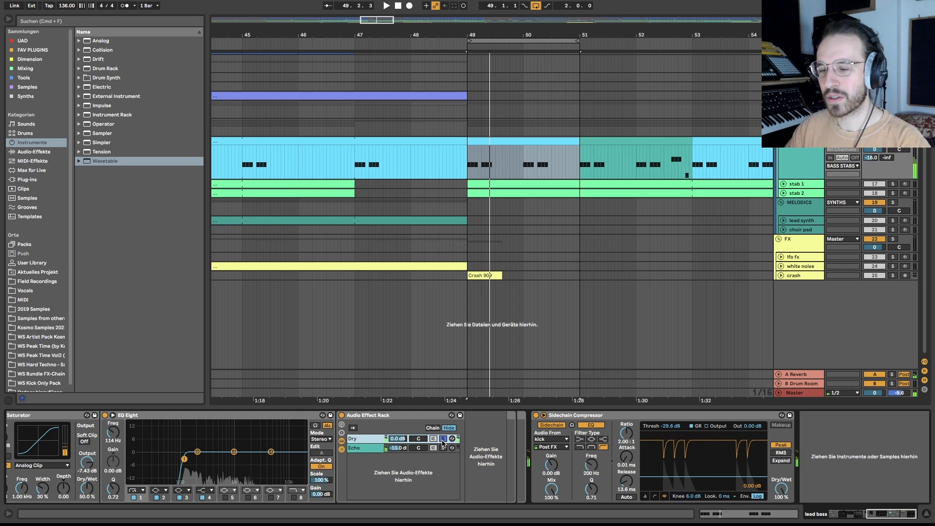
click(443, 441)
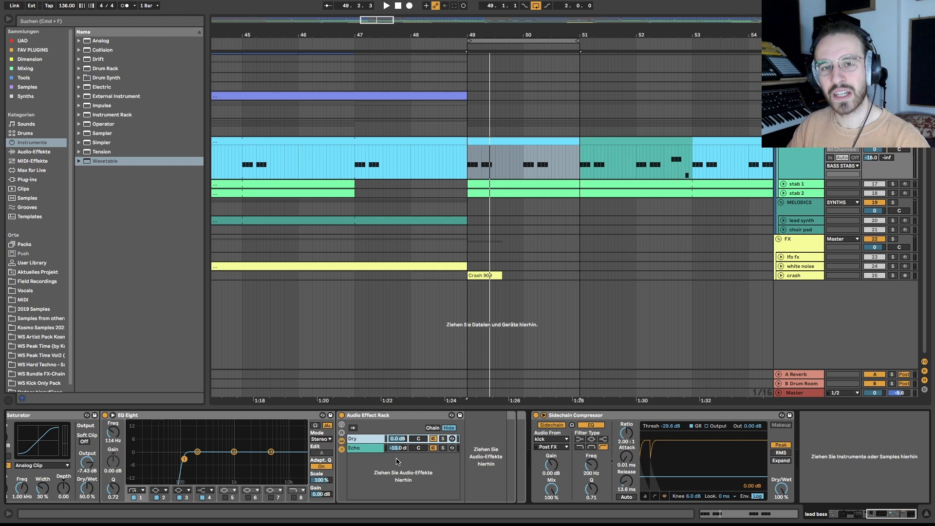
click(369, 449)
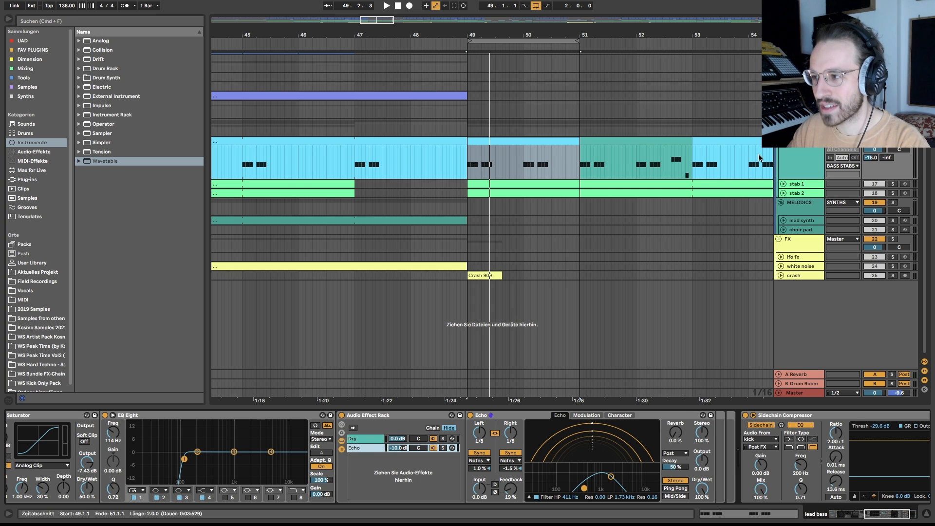
- Unfold the stab 1 track and inspect the Dry and Echo chains of its Audio Effect Rack
click(797, 184)
click(784, 184)
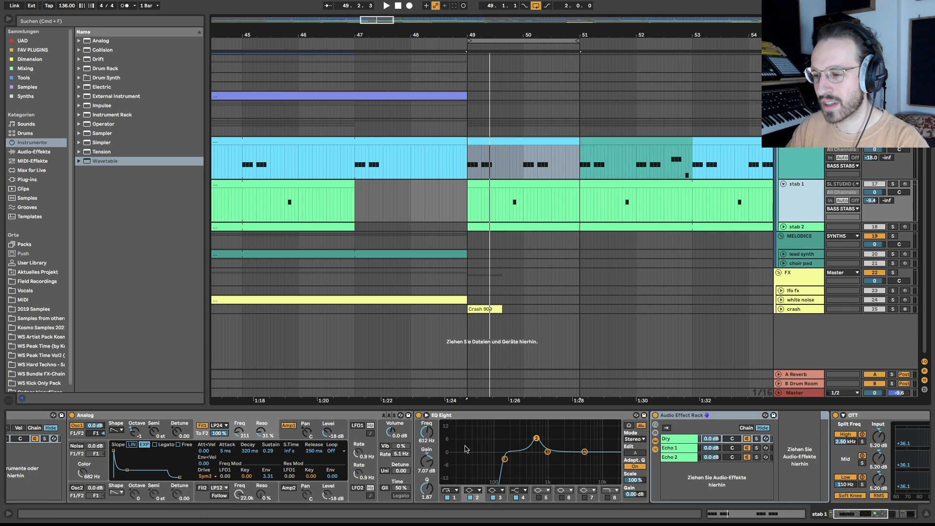
scroll(439, 451, right, 5)
click(358, 450)
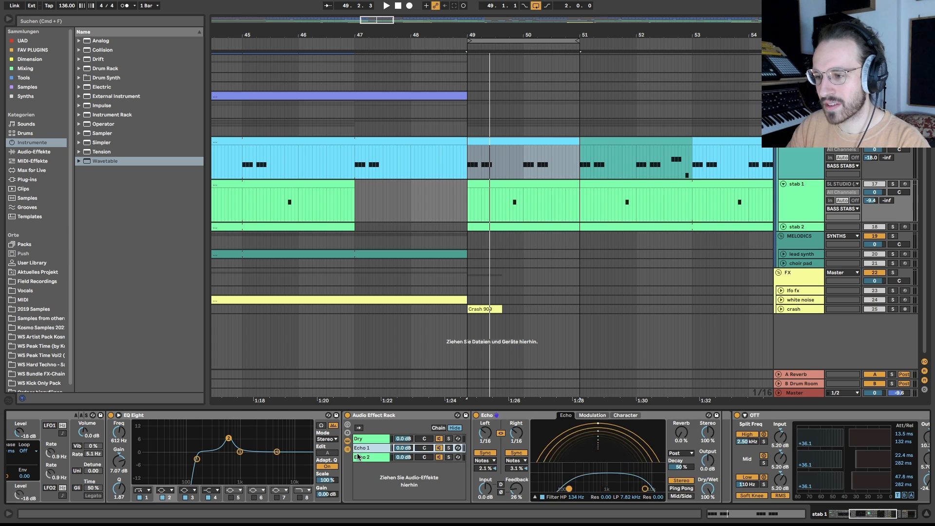
key(Up)
key(Down)
key(Up)
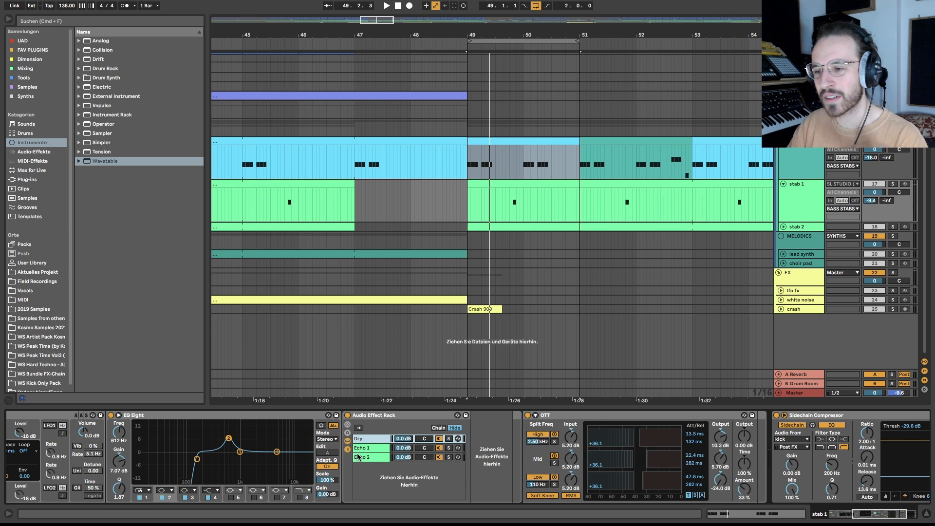
- Fold the lead bass and stab 1 tracks in the arrangement
click(794, 168)
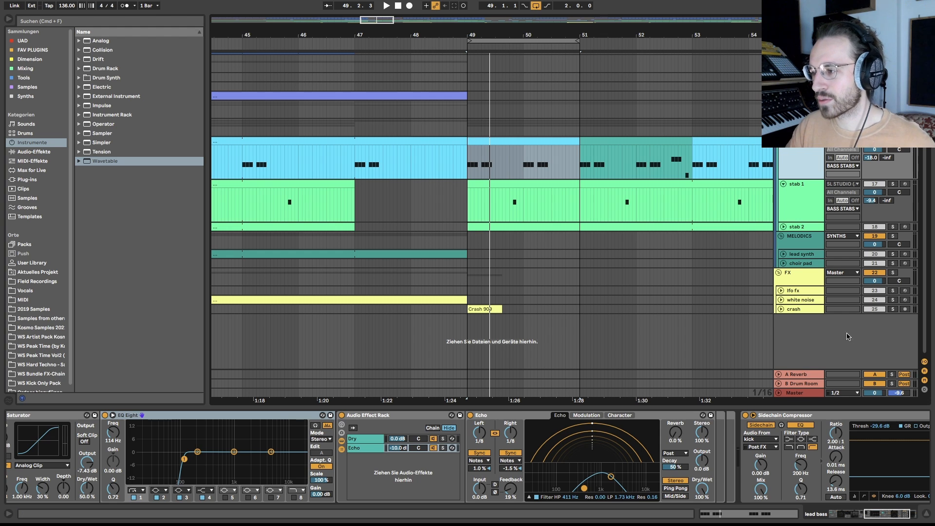
scroll(552, 246, down, 2)
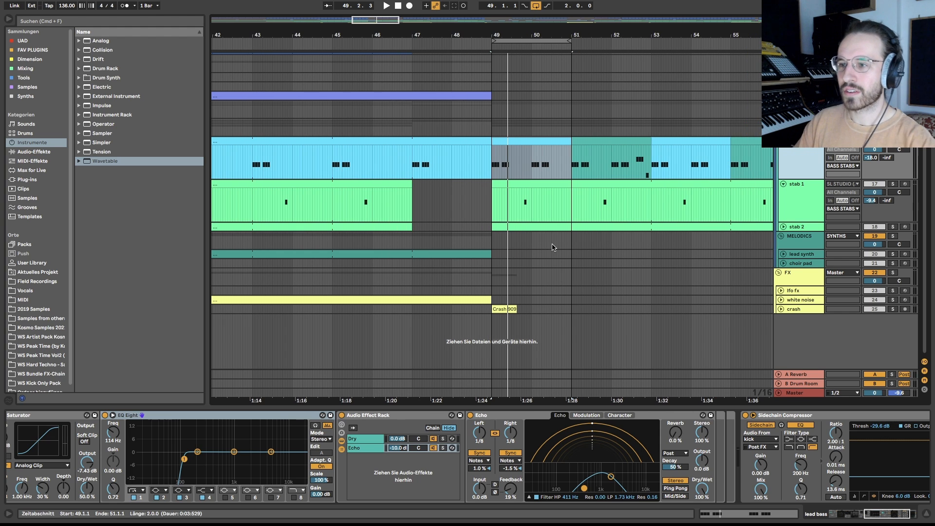
click(805, 206)
key(shift+Up)
key(u)
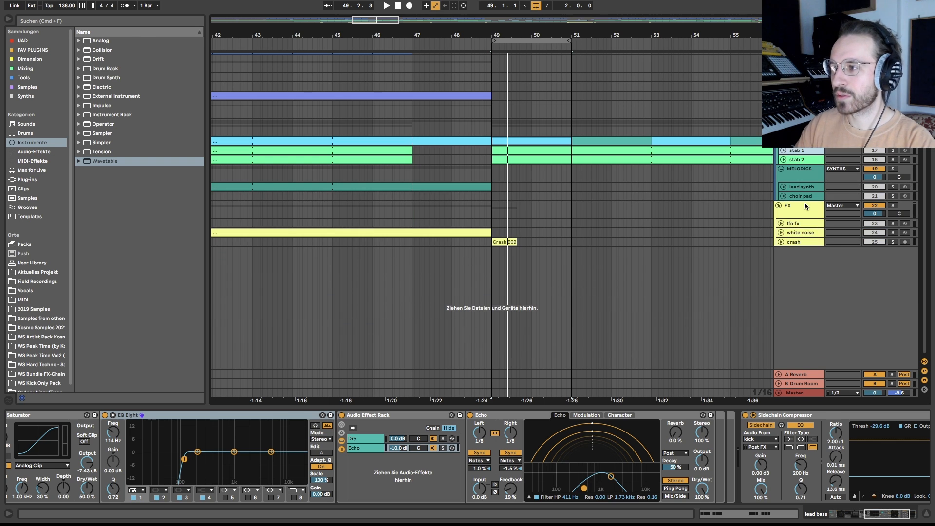
- Unsolo the lead bass track and switch off the arrangement loop
click(893, 142)
scroll(406, 132, down, 3)
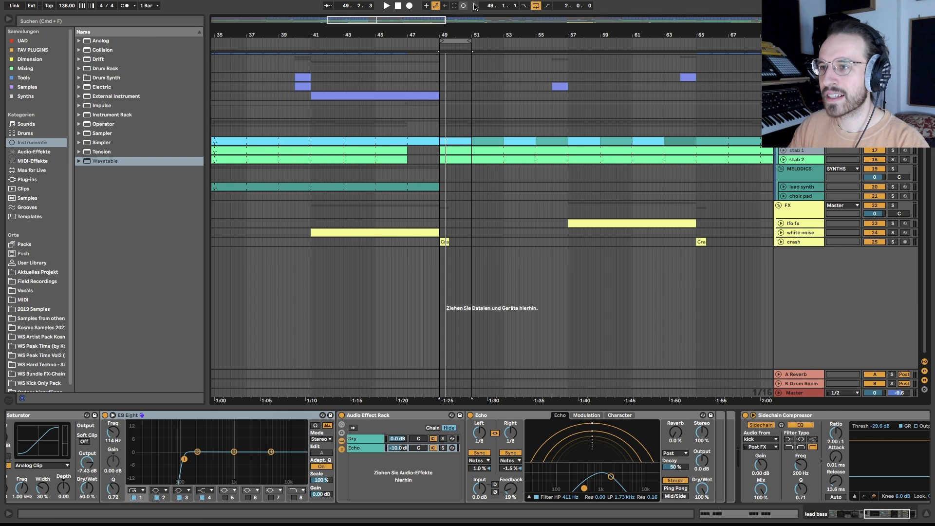
click(537, 7)
scroll(500, 188, down, 3)
scroll(500, 188, up, 3)
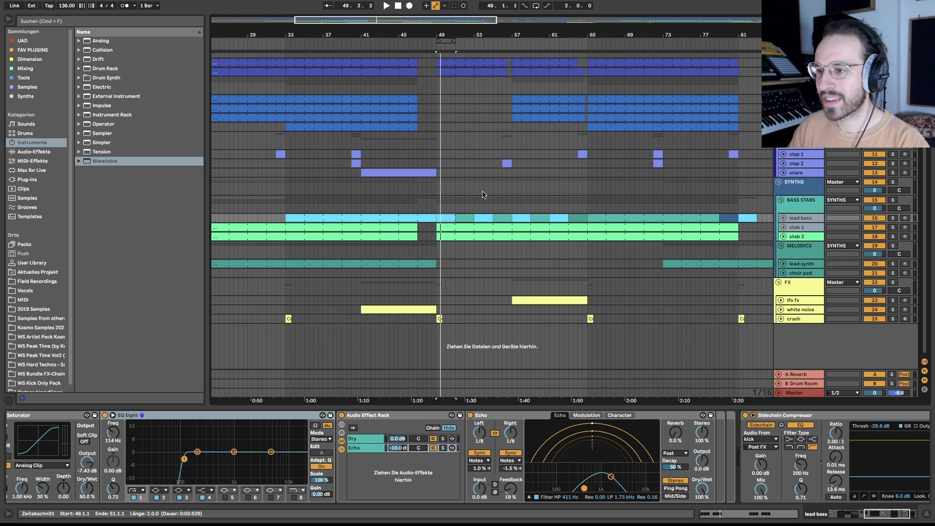
- Hide the device view and set the arrangement's fixed grid to 1 Bar
key(alt+super+l)
right_click(483, 195)
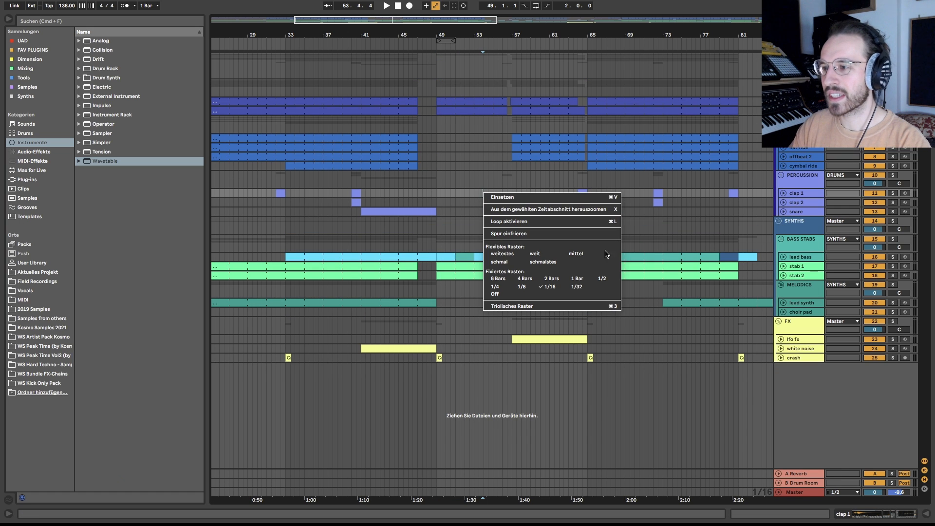
click(579, 280)
- Play the full arrangement from bar 109
scroll(578, 282, right, 10)
scroll(560, 278, right, 5)
scroll(512, 258, left, 6)
scroll(471, 244, right, 3)
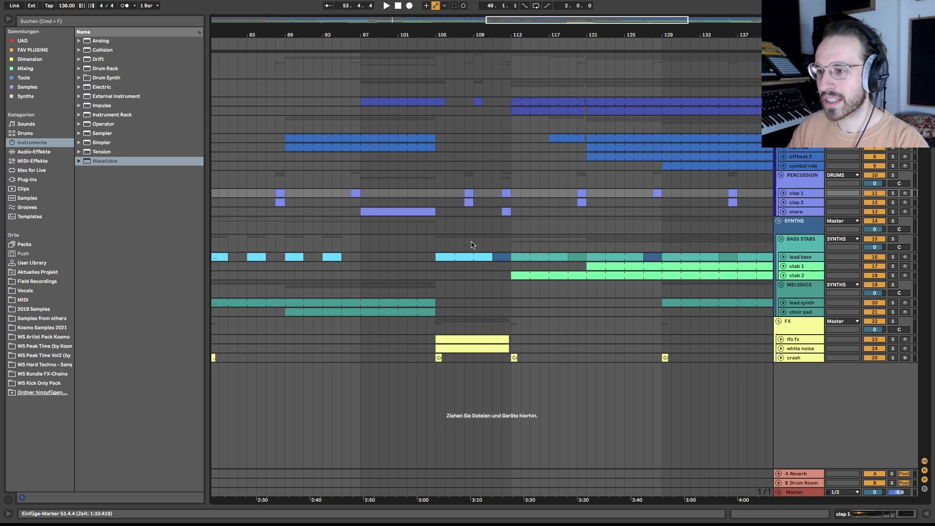
click(474, 232)
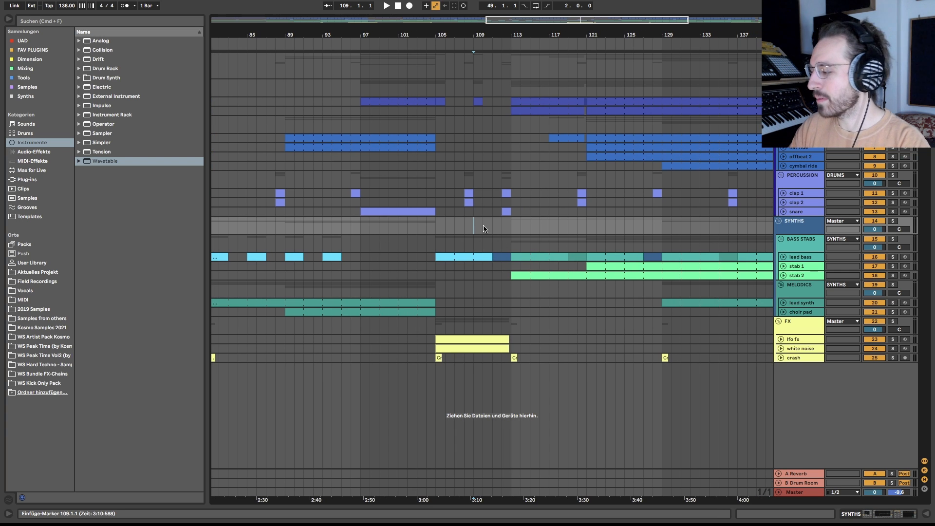
key(space)
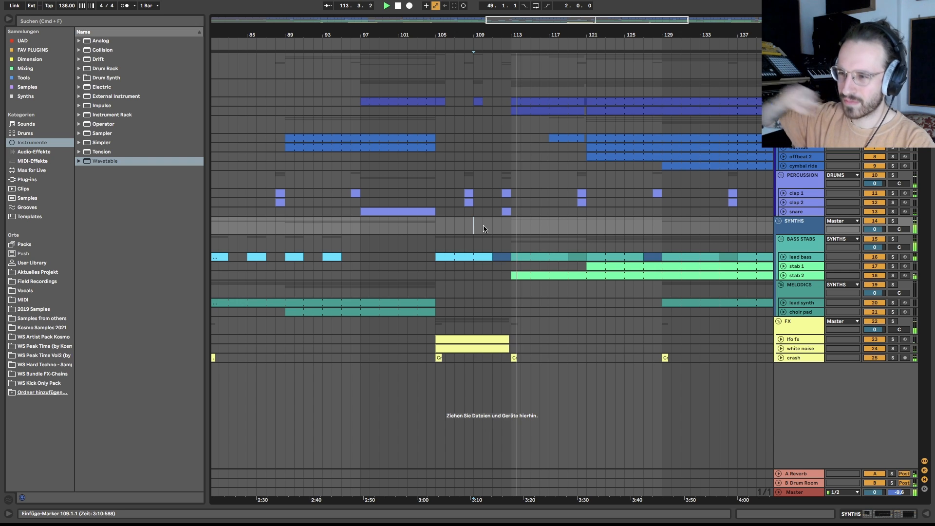
- Continue the playback from bar 143 and view the surrounding arrangement section
scroll(484, 229, right, 8)
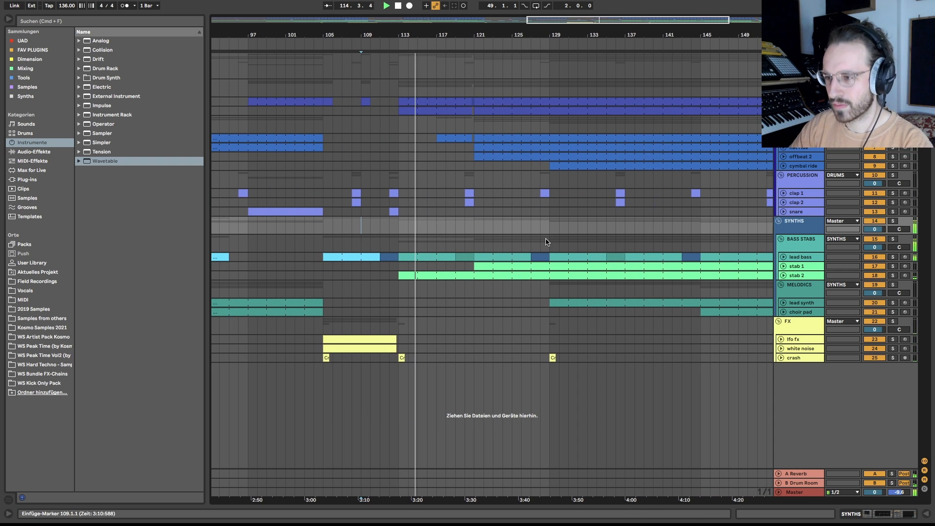
click(614, 233)
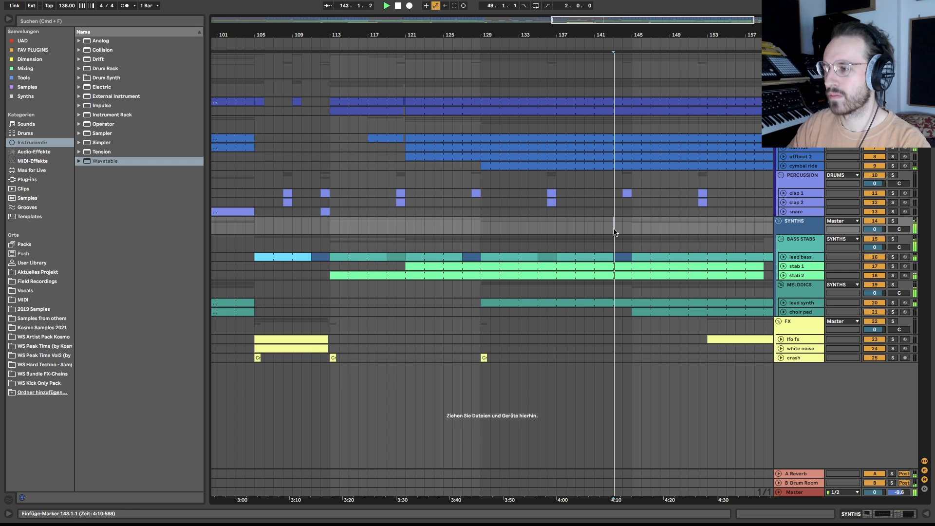
scroll(547, 218, down, 3)
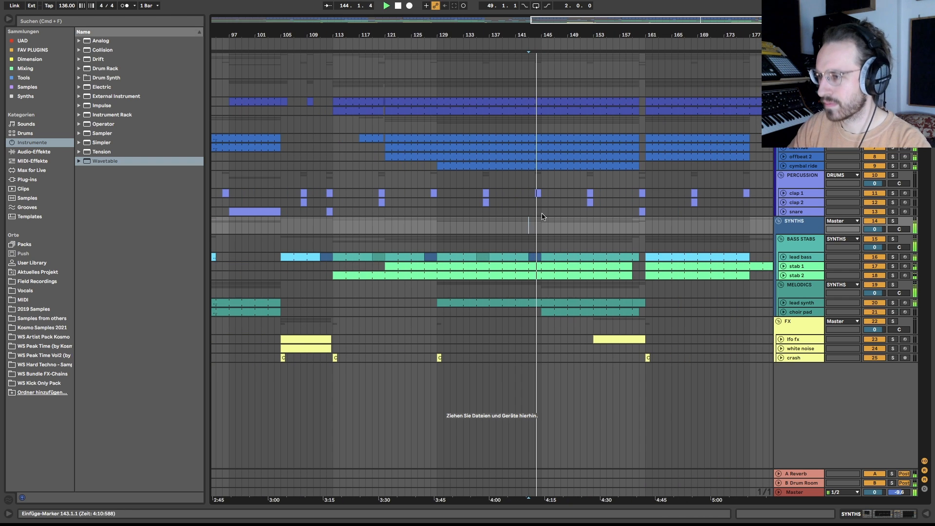
scroll(547, 217, down, 1)
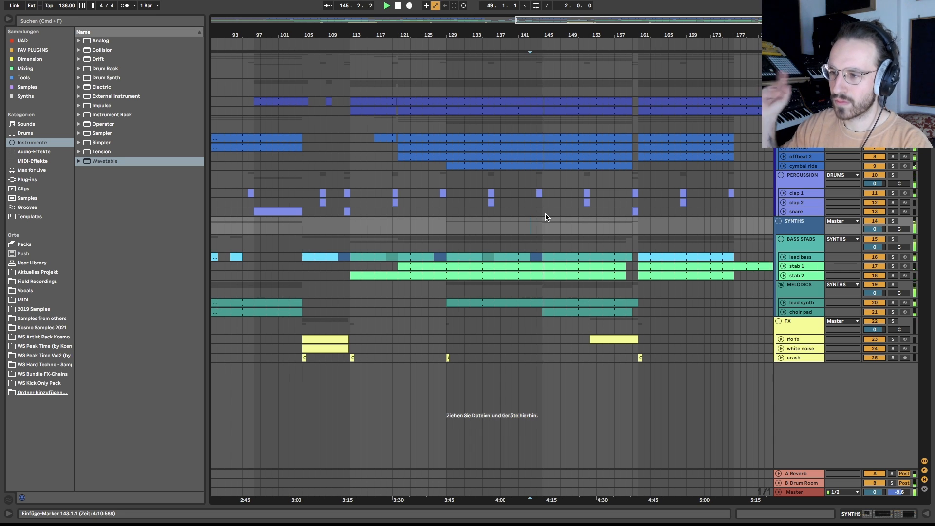